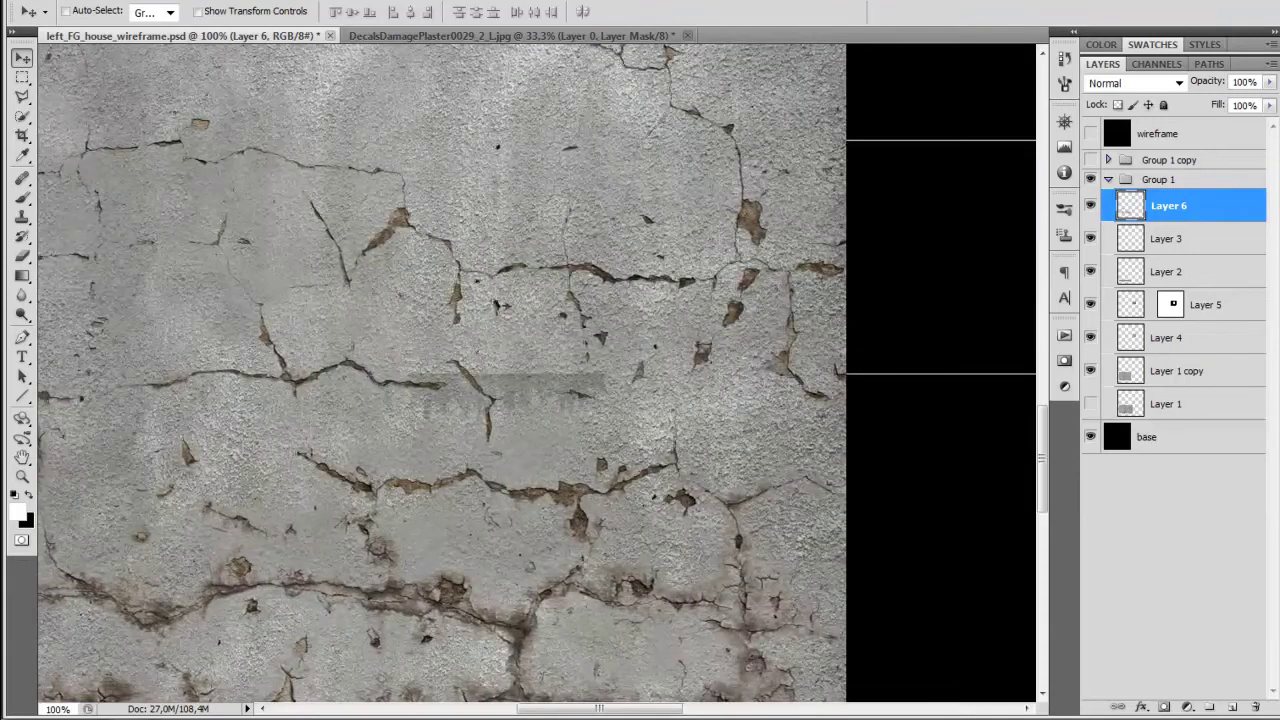
# Erase most of the plaster cracks on Layer 6 across the wall with the Eraser, leaving only scattered damage
pyautogui.hotkey('ctrl', '-')
pyautogui.hotkey('ctrl', '-')
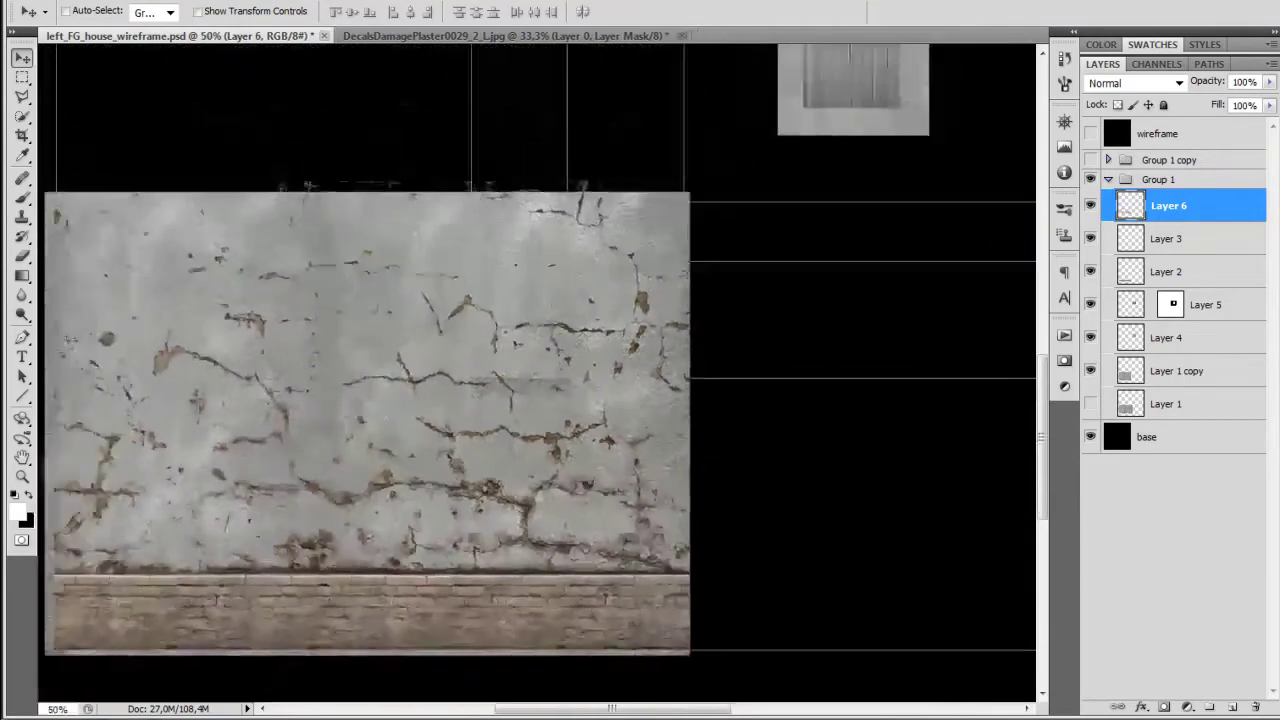
pyautogui.moveTo(620, 216); pyautogui.dragTo(666, 173)
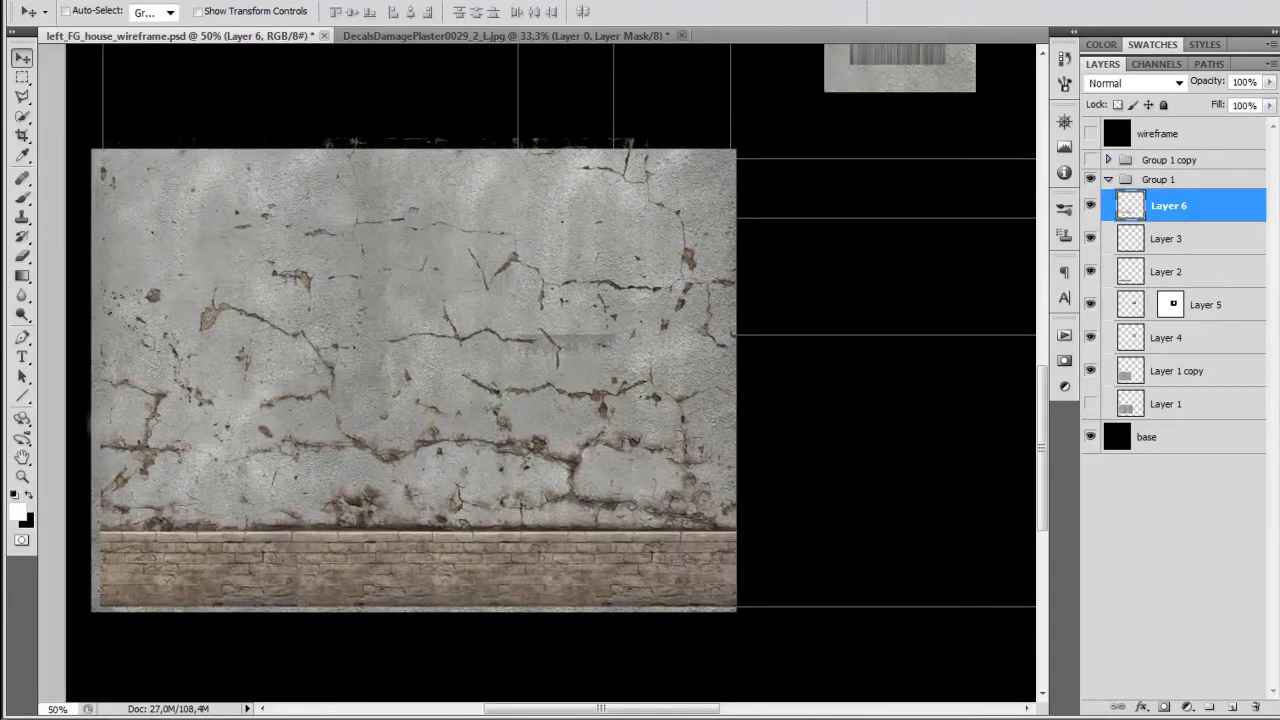
pyautogui.press('e')
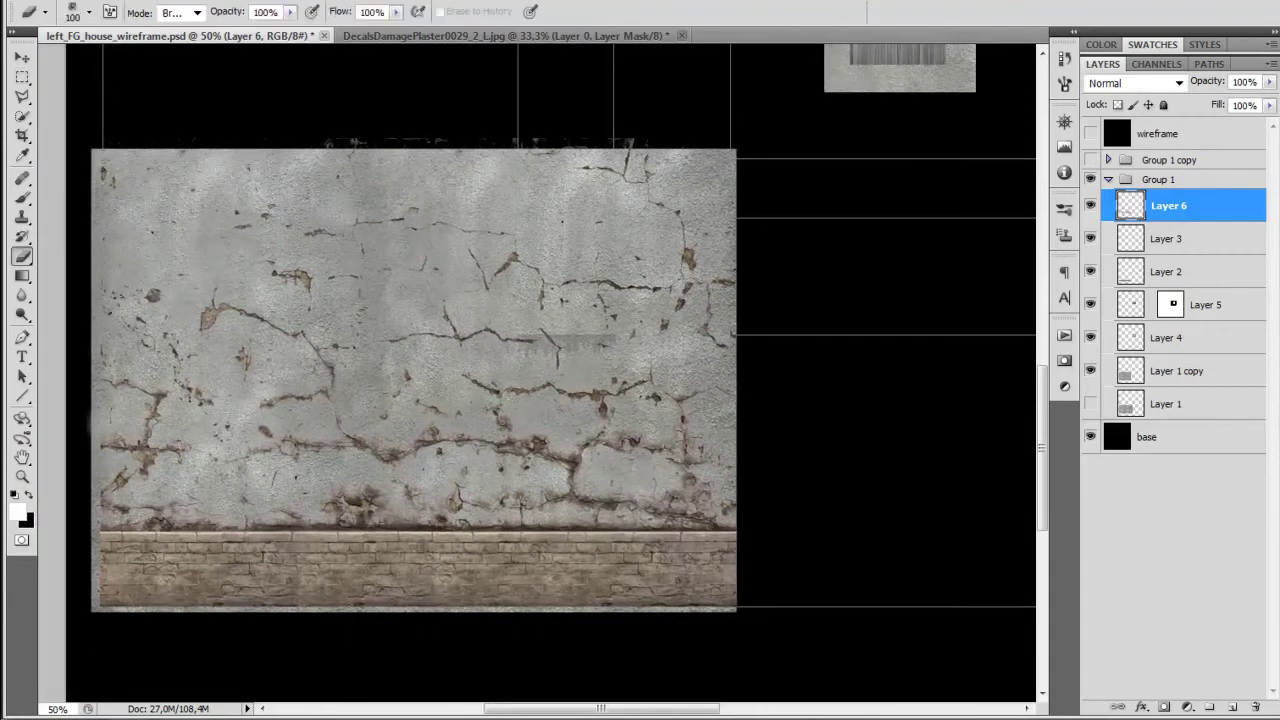
pyautogui.moveTo(616, 500)
pyautogui.mouseDown()
pyautogui.moveTo(575, 488)
pyautogui.moveTo(572, 457)
pyautogui.moveTo(503, 447)
pyautogui.moveTo(554, 389)
pyautogui.moveTo(540, 298)
pyautogui.moveTo(562, 282)
pyautogui.moveTo(642, 288)
pyautogui.moveTo(498, 330)
pyautogui.moveTo(455, 405)
pyautogui.moveTo(485, 442)
pyautogui.moveTo(540, 450)
pyautogui.moveTo(598, 440)
pyautogui.moveTo(600, 400)
pyautogui.moveTo(672, 500)
pyautogui.moveTo(655, 512)
pyautogui.moveTo(505, 498)
pyautogui.mouseUp()
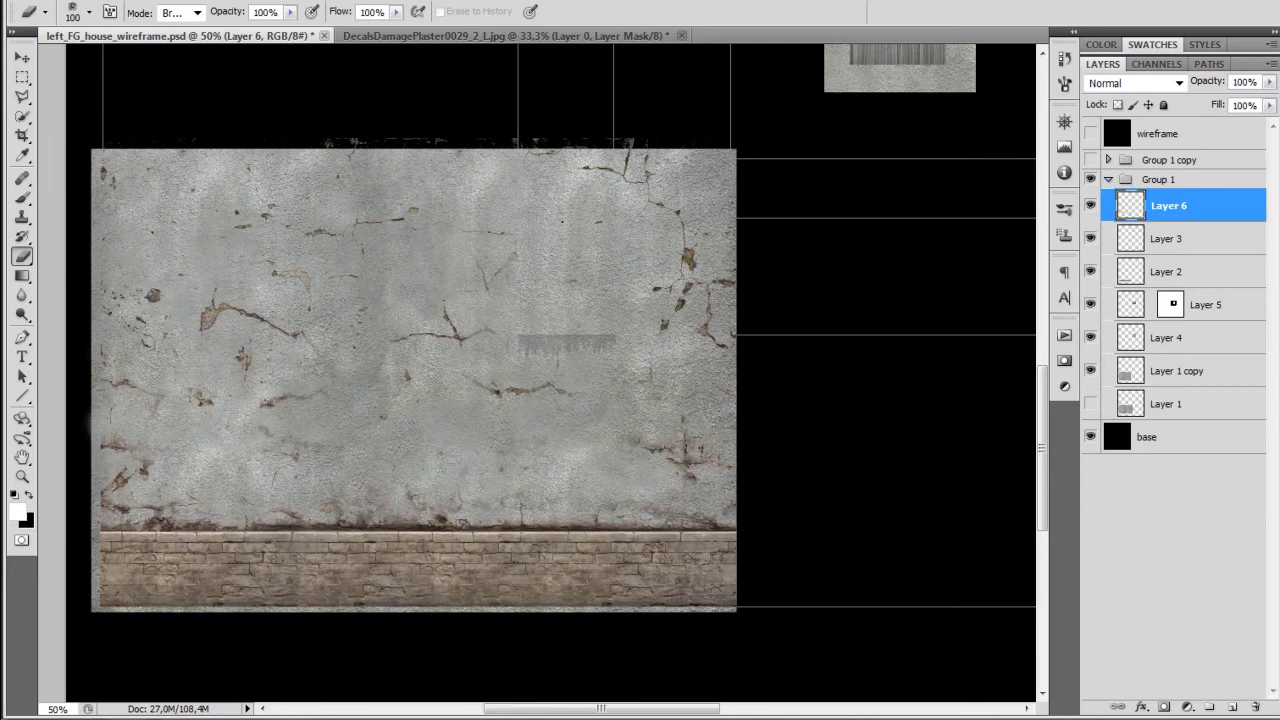
pyautogui.moveTo(650, 201); pyautogui.dragTo(662, 206)
# Save a Targa copy as left_FG_house_texture.tga in the textures folder, replacing the existing file
pyautogui.hotkey('ctrl', 'shift', 's')
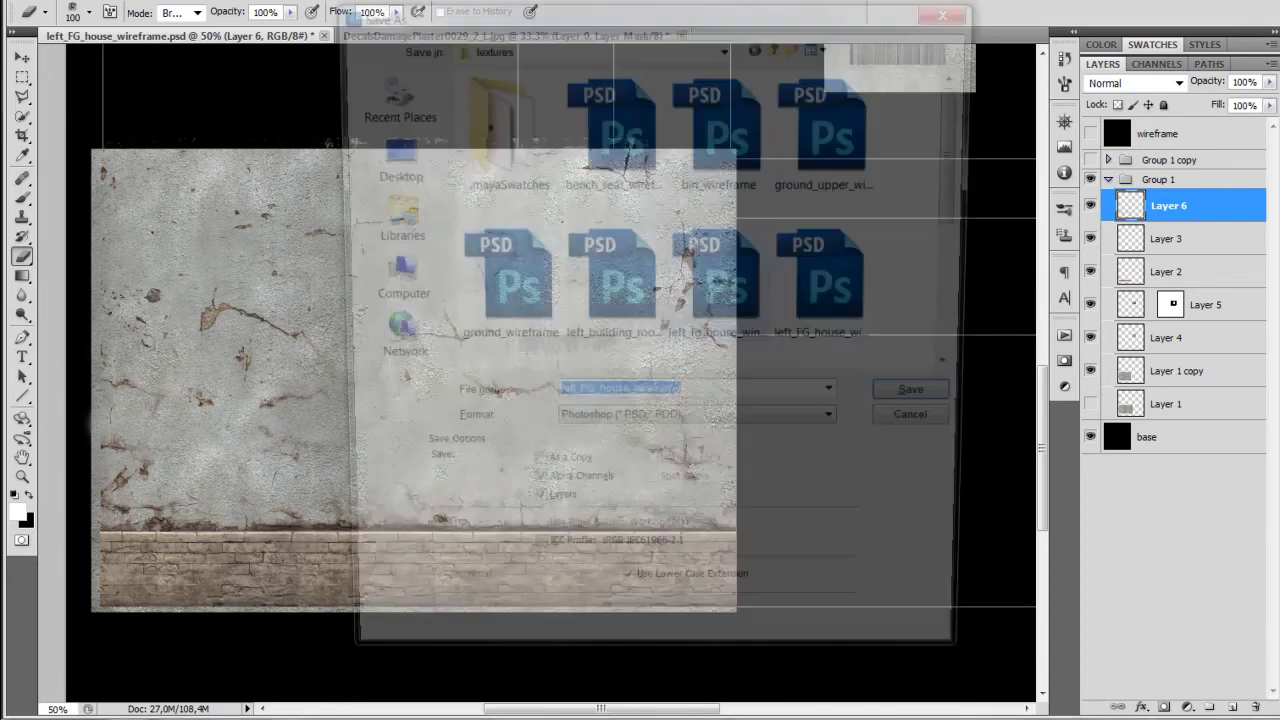
pyautogui.press('Tab')
pyautogui.press('t')
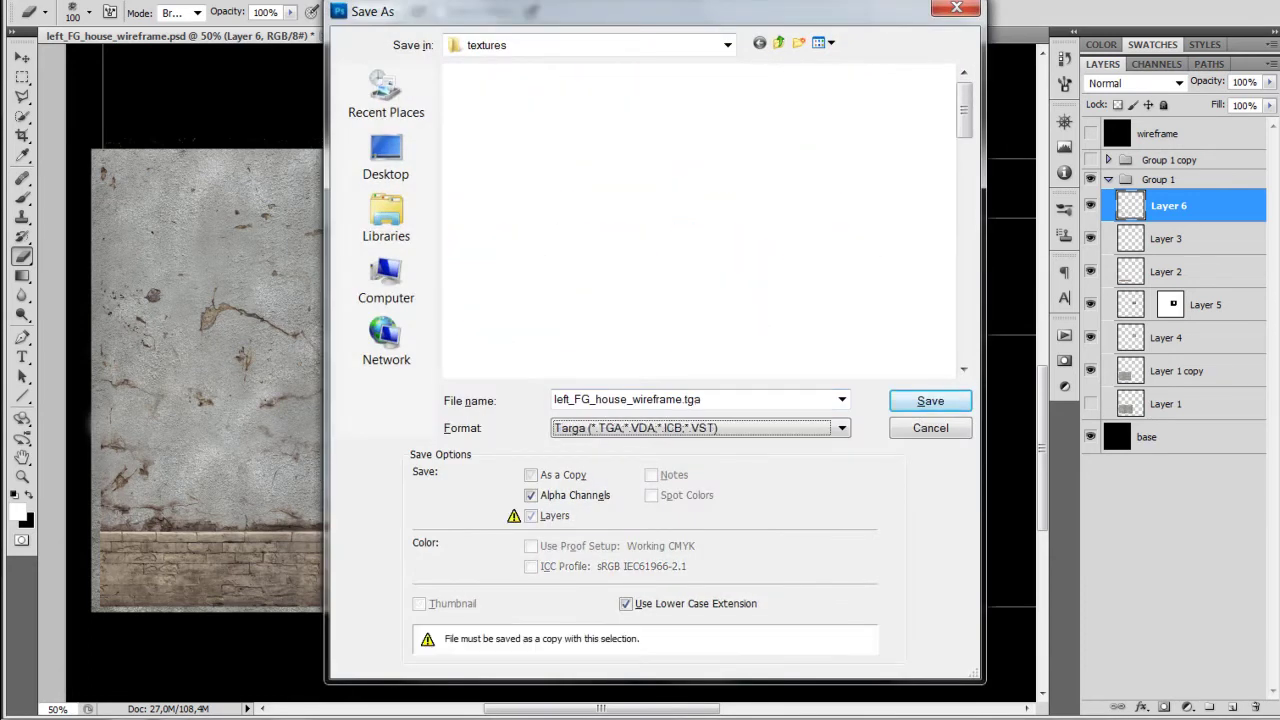
pyautogui.hotkey('shift', 'Tab')
pyautogui.press('End')
pyautogui.hotkey('shift', 'Left')
pyautogui.hotkey('shift', 'Left')
pyautogui.hotkey('shift', 'Left')
pyautogui.hotkey('shift', 'Left')
pyautogui.hotkey('shift', 'Left')
pyautogui.hotkey('shift', 'Left')
pyautogui.hotkey('shift', 'Left')
pyautogui.hotkey('shift', 'Left')
pyautogui.hotkey('shift', 'Left')
pyautogui.hotkey('shift', 'Left')
pyautogui.hotkey('shift', 'Left')
pyautogui.hotkey('shift', 'Left')
pyautogui.hotkey('shift', 'Left')
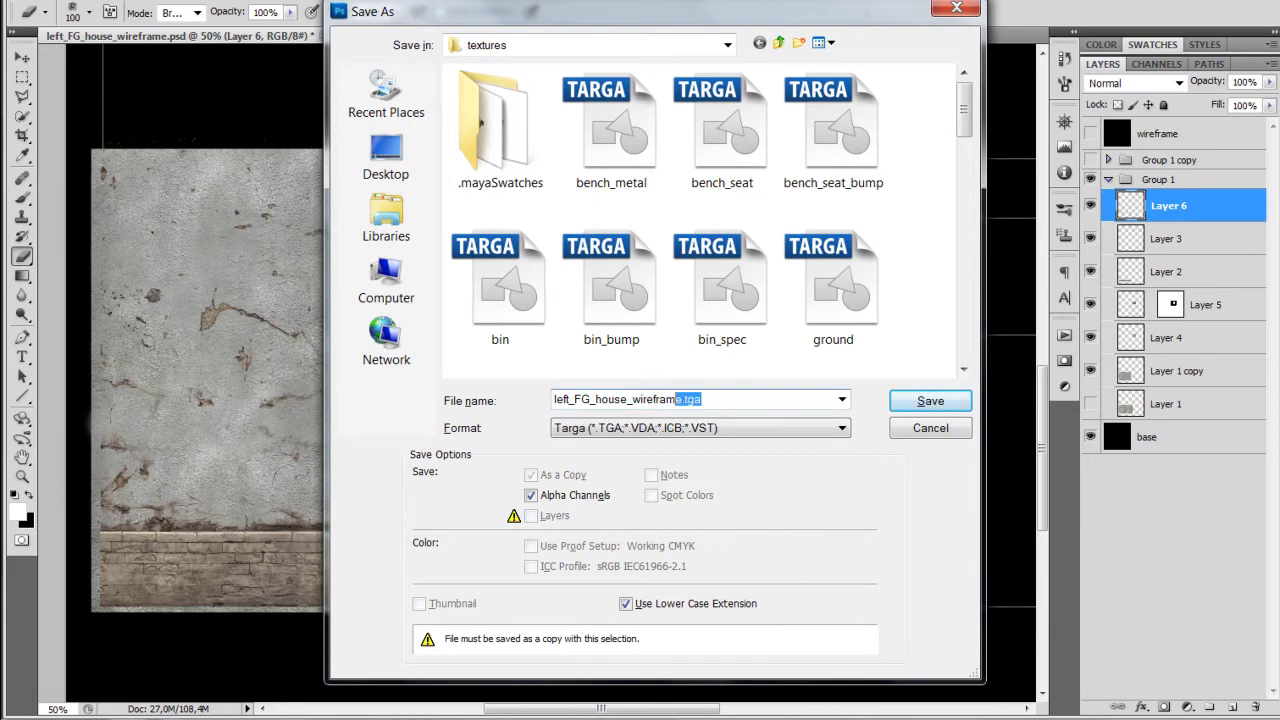
pyautogui.press('BackSpace')
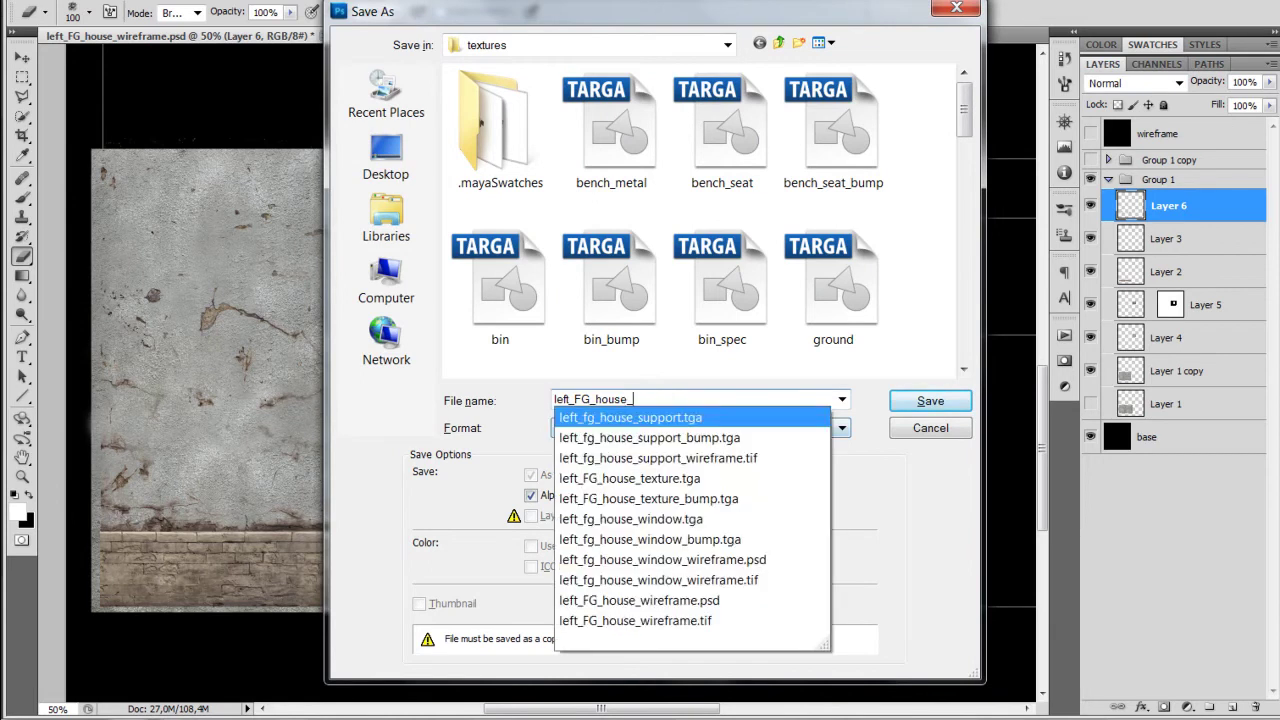
pyautogui.write('te')
pyautogui.press('Return')
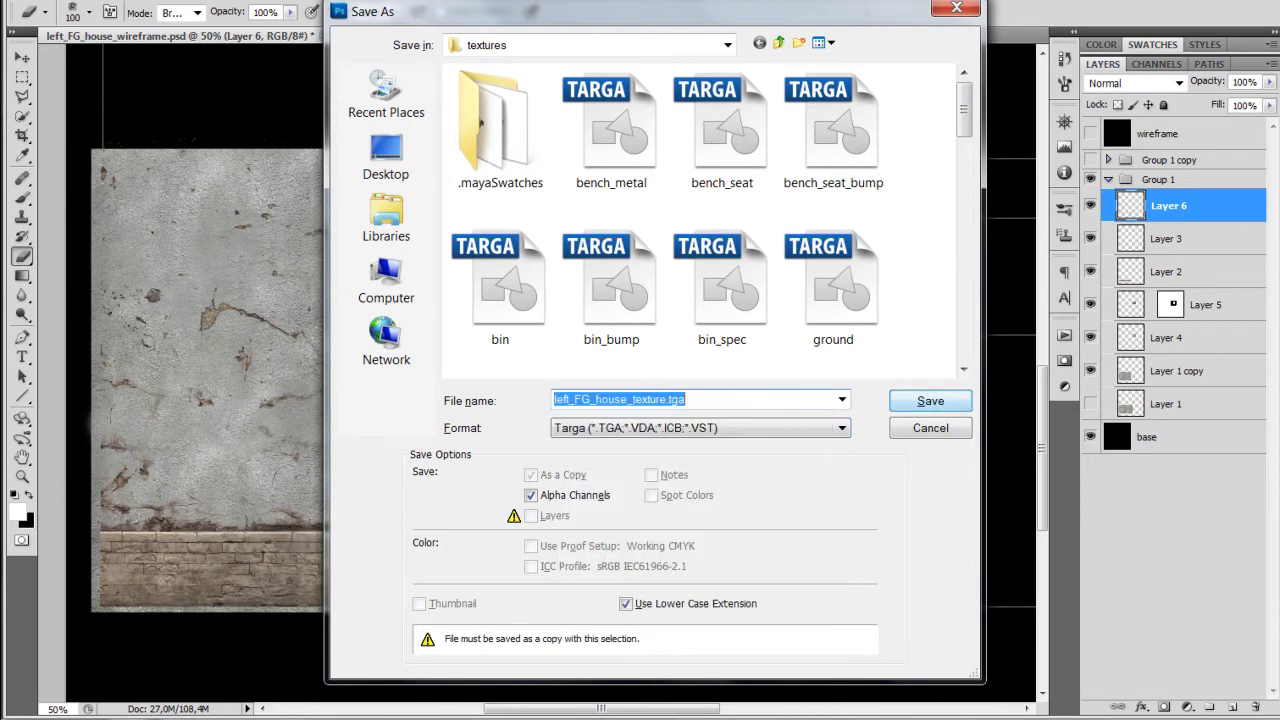
pyautogui.press('Return')
pyautogui.press('Return')
pyautogui.press('Return')
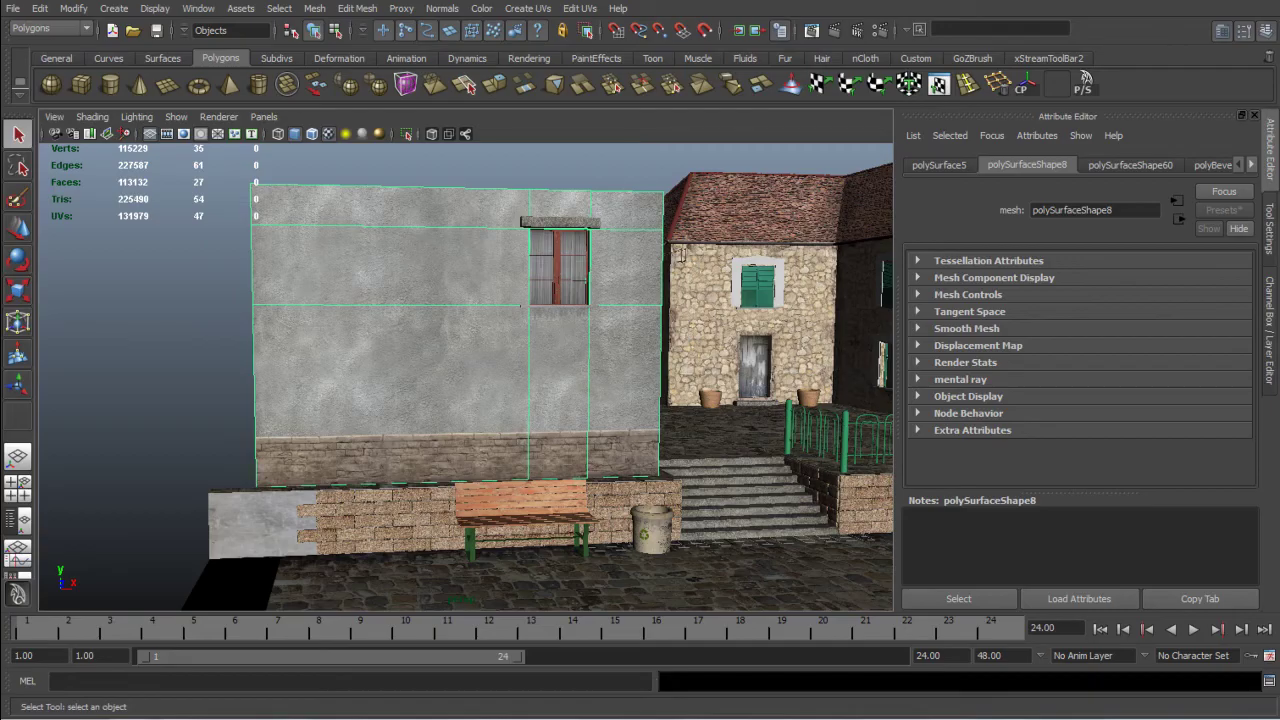
# In Maya, open the wall material's color file texture and reload left_FG_house_texture.tga
pyautogui.rightClick(459, 376)
pyautogui.click(450, 615)
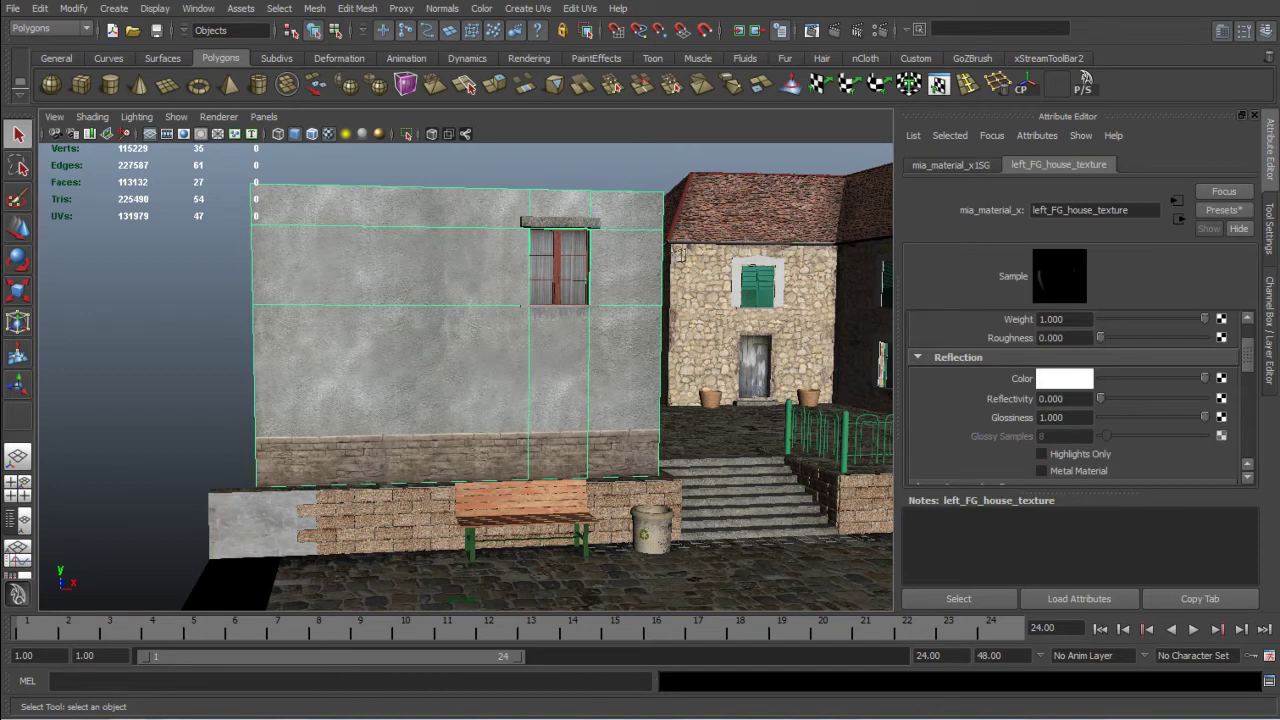
pyautogui.scroll(1, 1072, 400)
pyautogui.click(1221, 359)
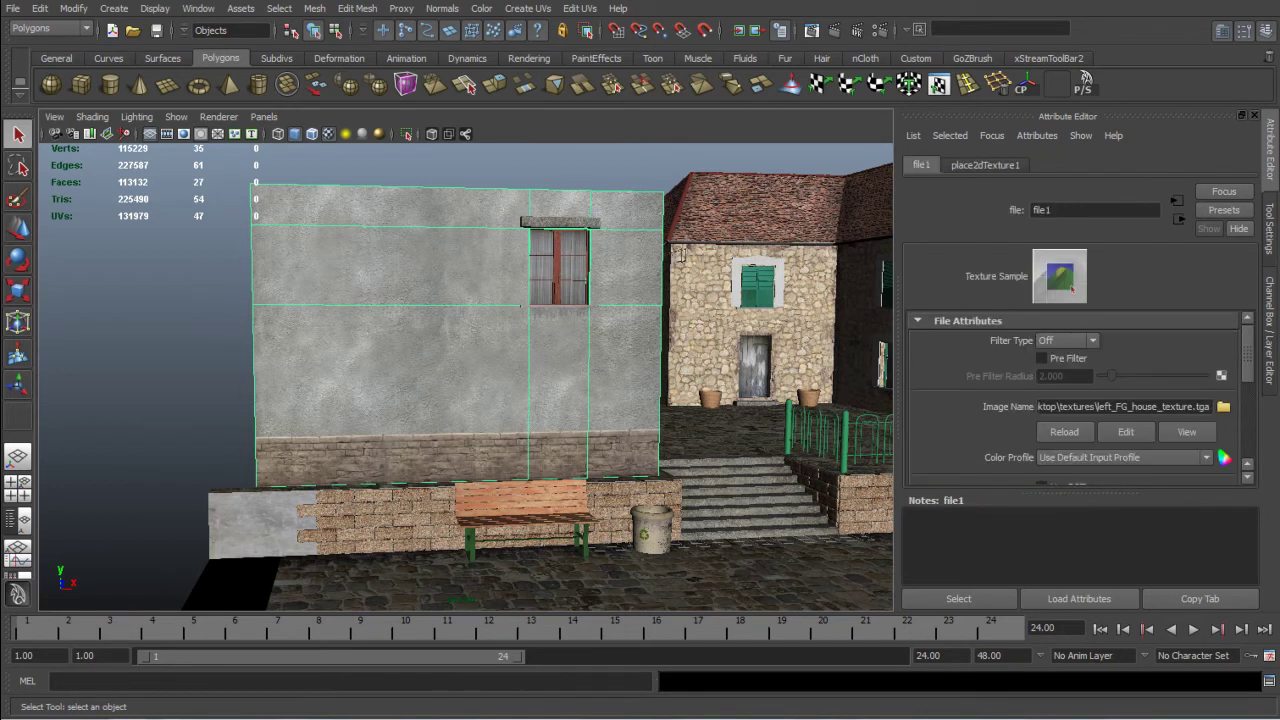
pyautogui.click(1065, 432)
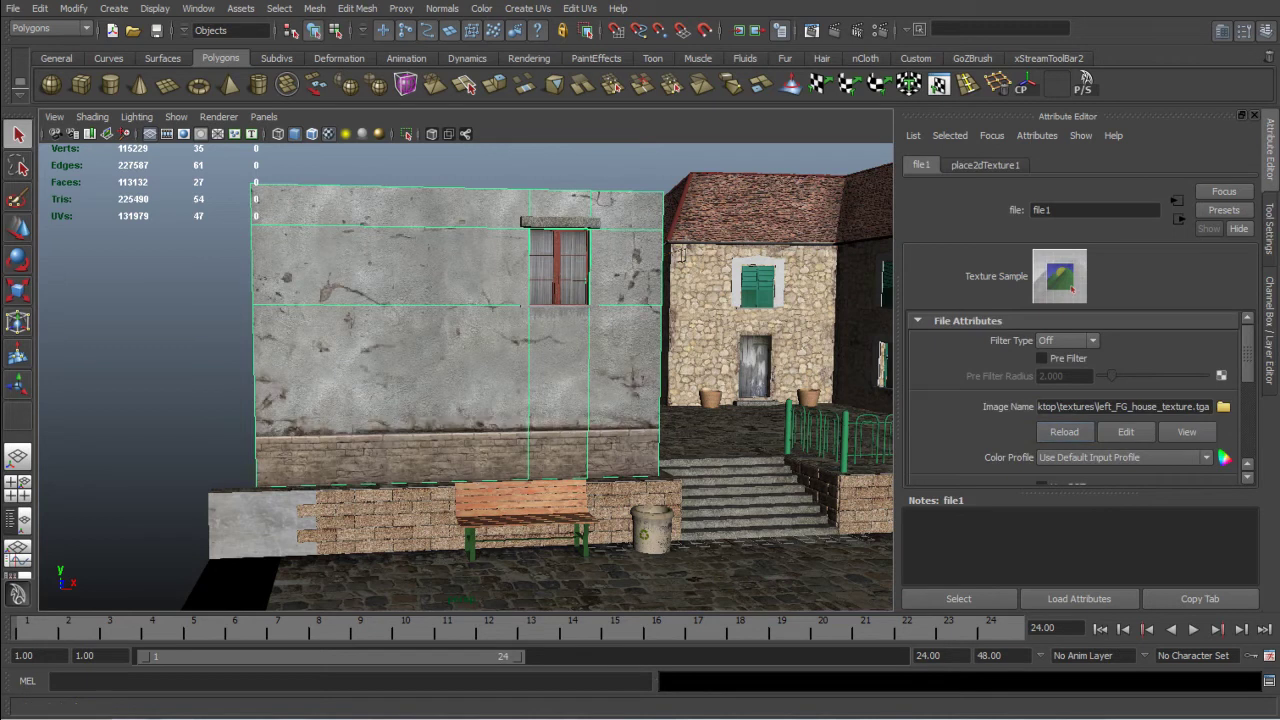
# Render only the region covering the foreground house wall and its brick base with mental ray
pyautogui.click(811, 30)
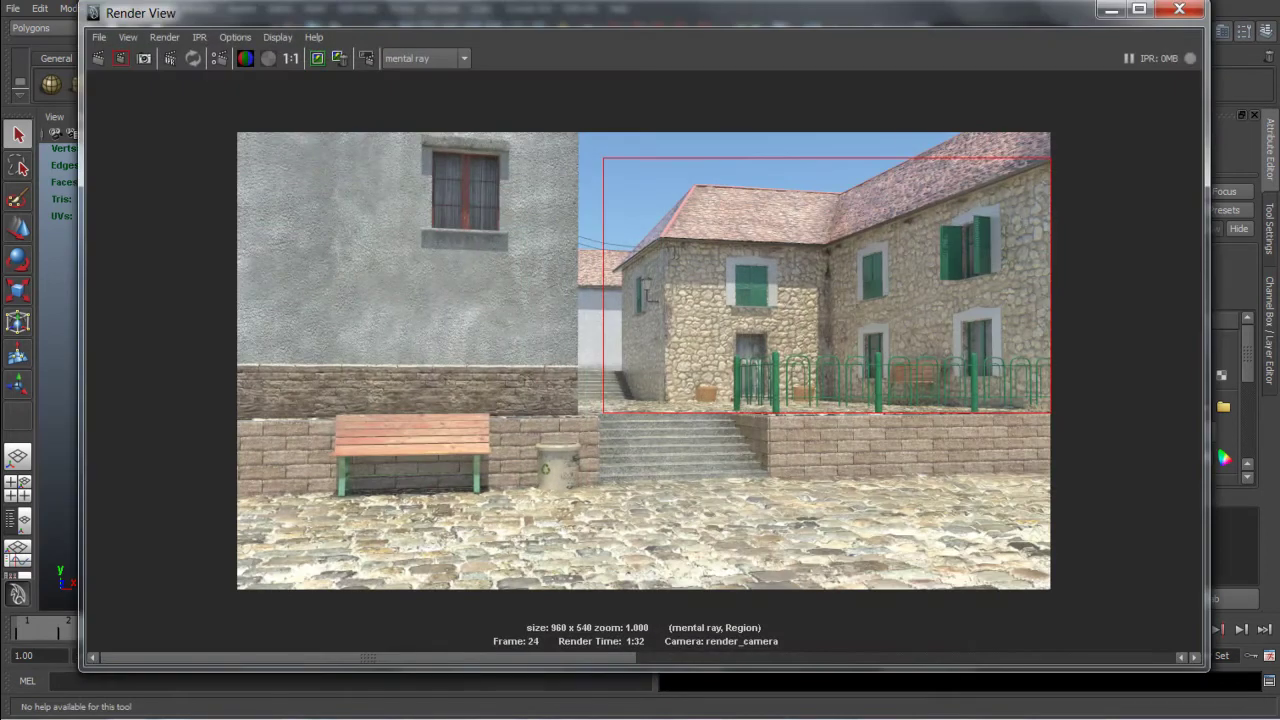
pyautogui.click(540, 240)
pyautogui.click(318, 58)
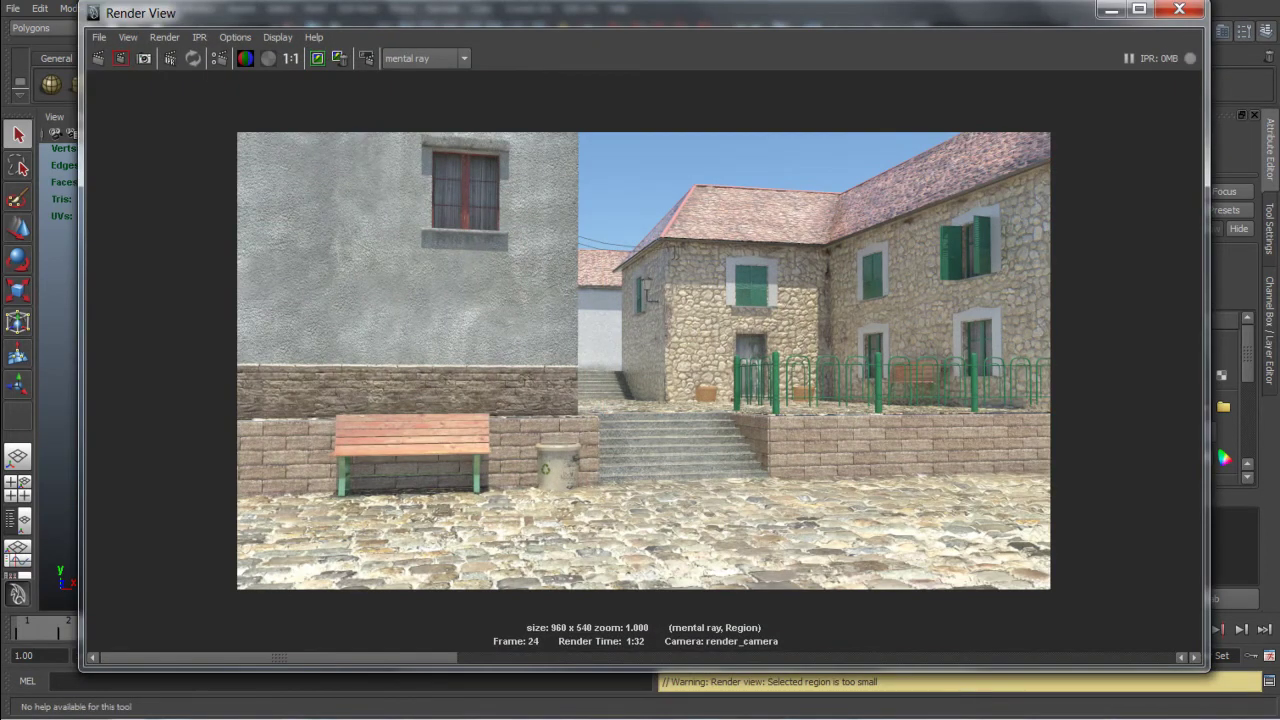
pyautogui.moveTo(198, 88); pyautogui.dragTo(590, 418)
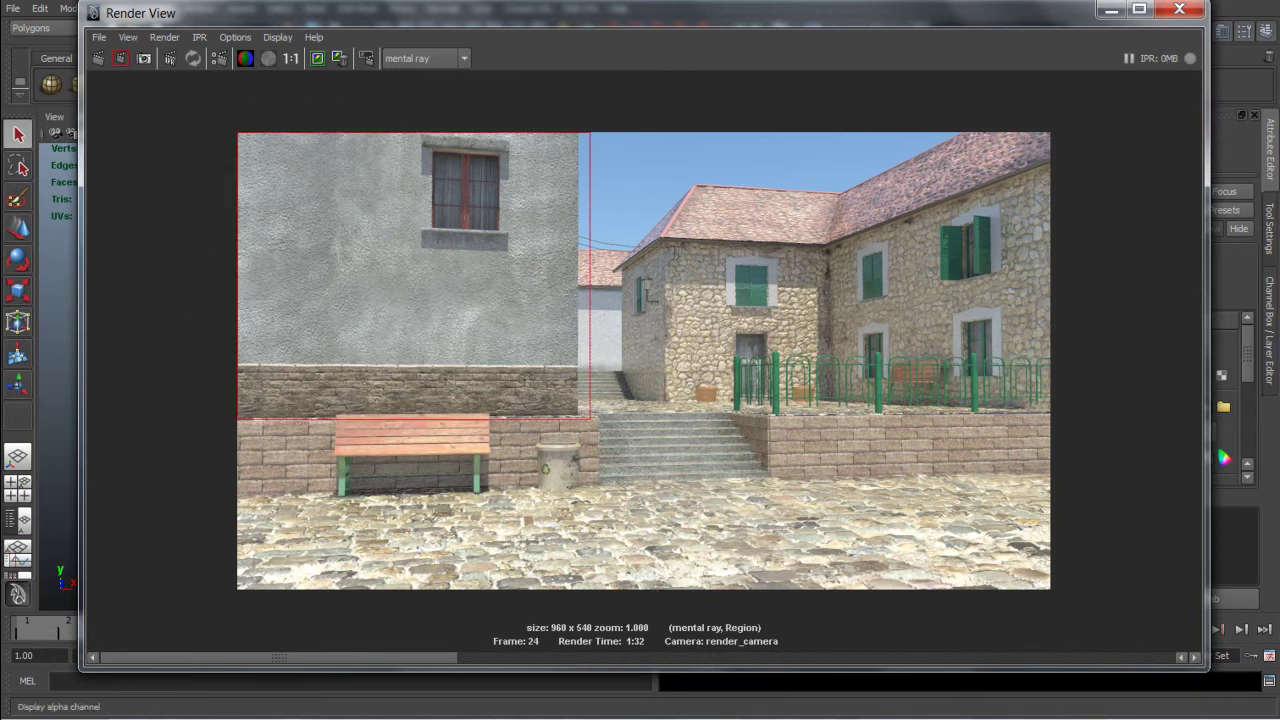
pyautogui.click(120, 58)
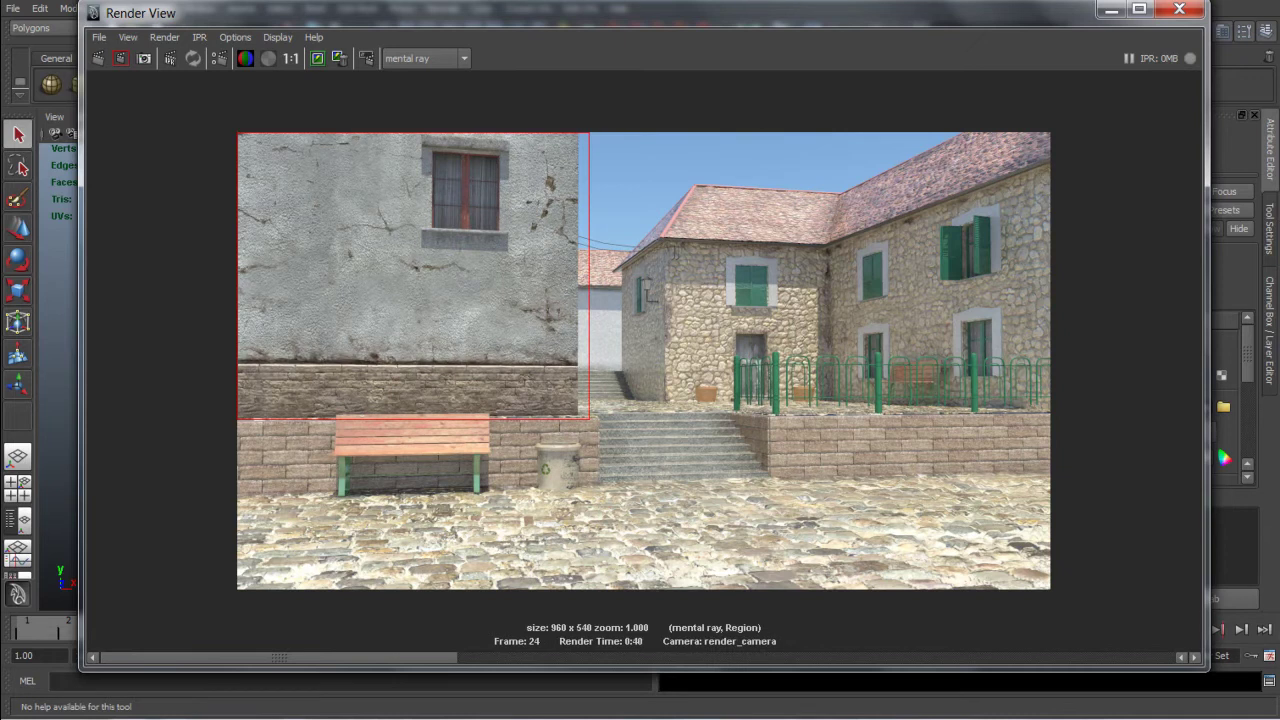
# Switch to Photoshop and erase along the dark crack band of Layer 6 just above the brick base
pyautogui.click(643, 360)
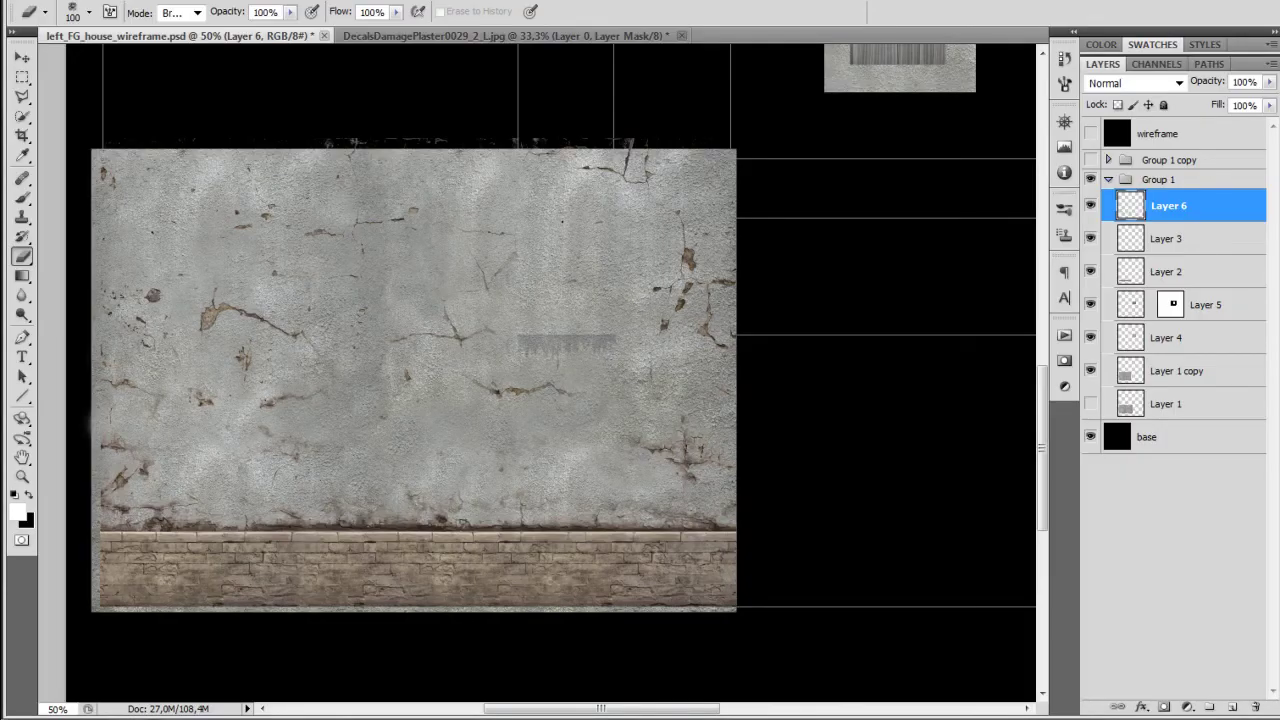
pyautogui.moveTo(110, 524); pyautogui.dragTo(722, 527)
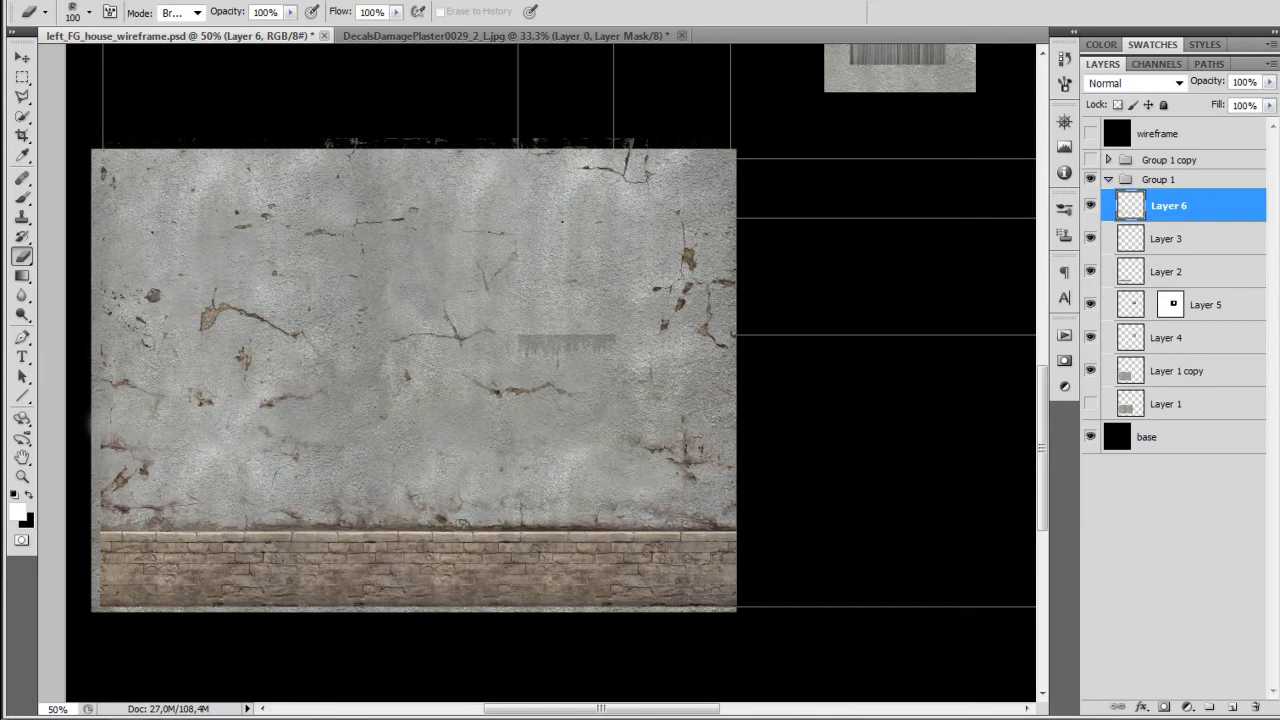
pyautogui.press('v')
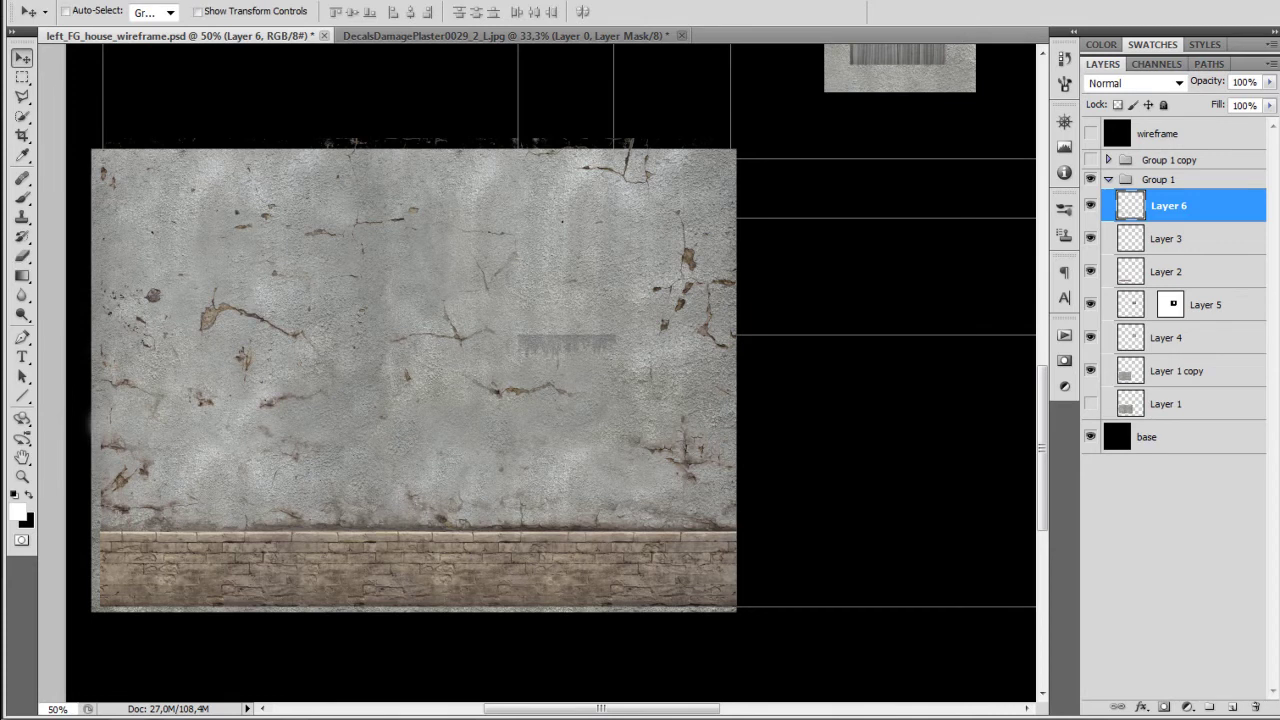
# Save the updated wall as a Targa copy, overwriting left_FG_house_texture.tga
pyautogui.hotkey('ctrl', 'shift', 's')
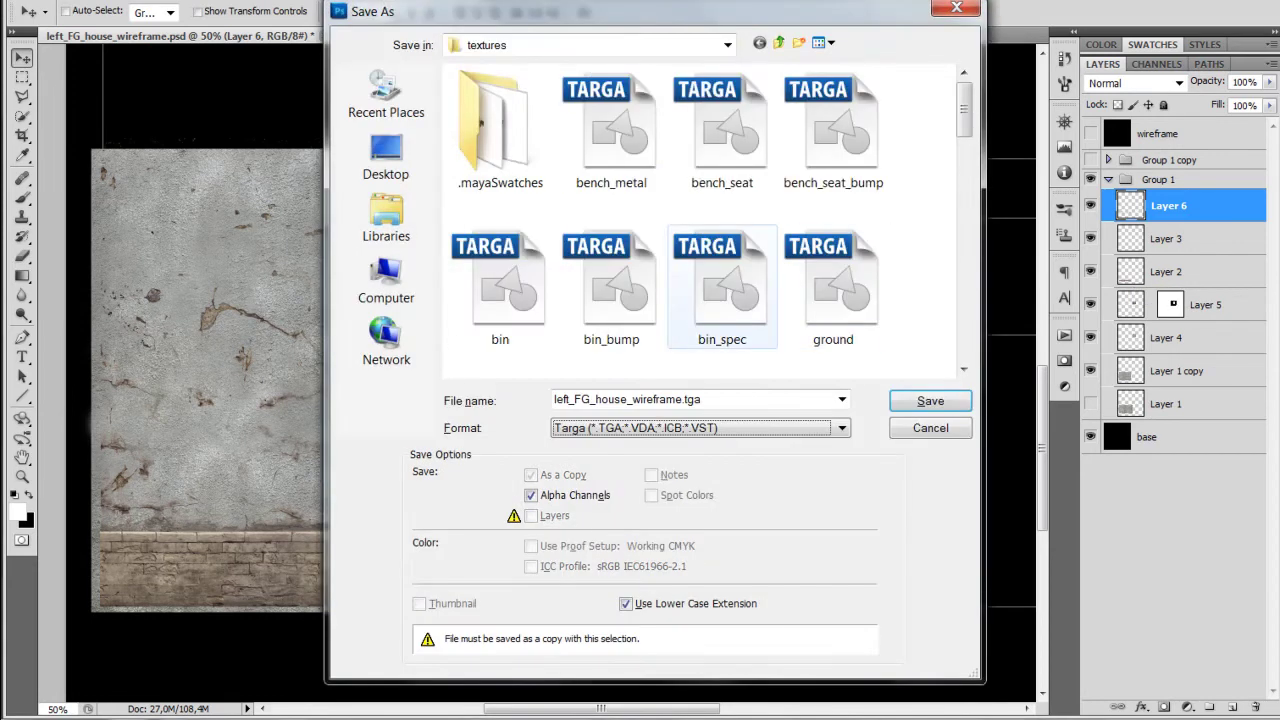
pyautogui.click(645, 400)
pyautogui.moveTo(632, 400); pyautogui.dragTo(704, 400)
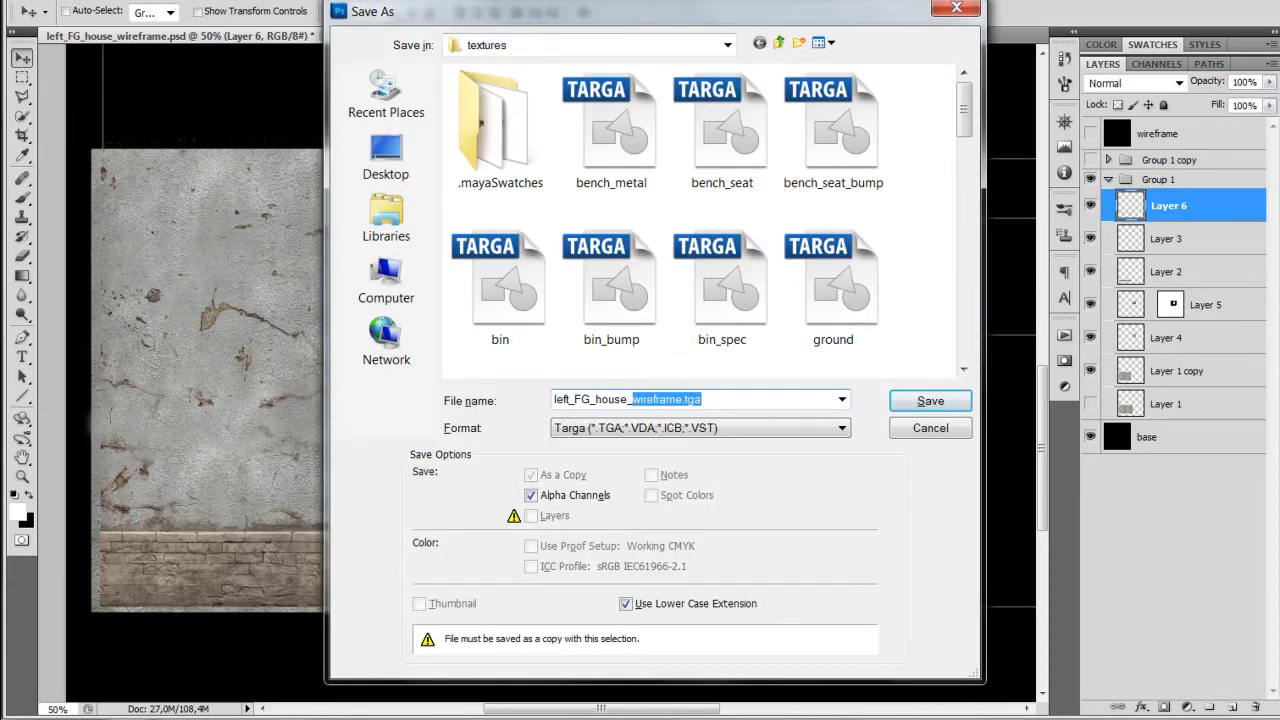
pyautogui.write('t')
pyautogui.press('Return')
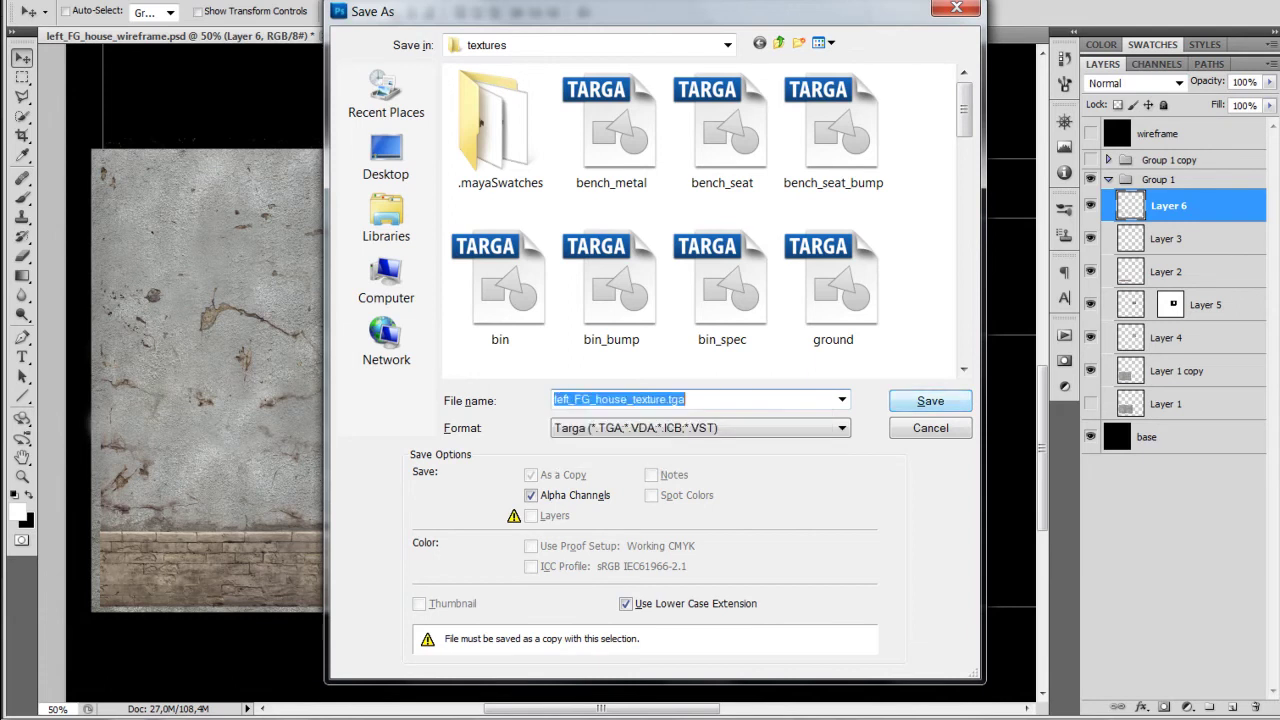
pyautogui.press('Return')
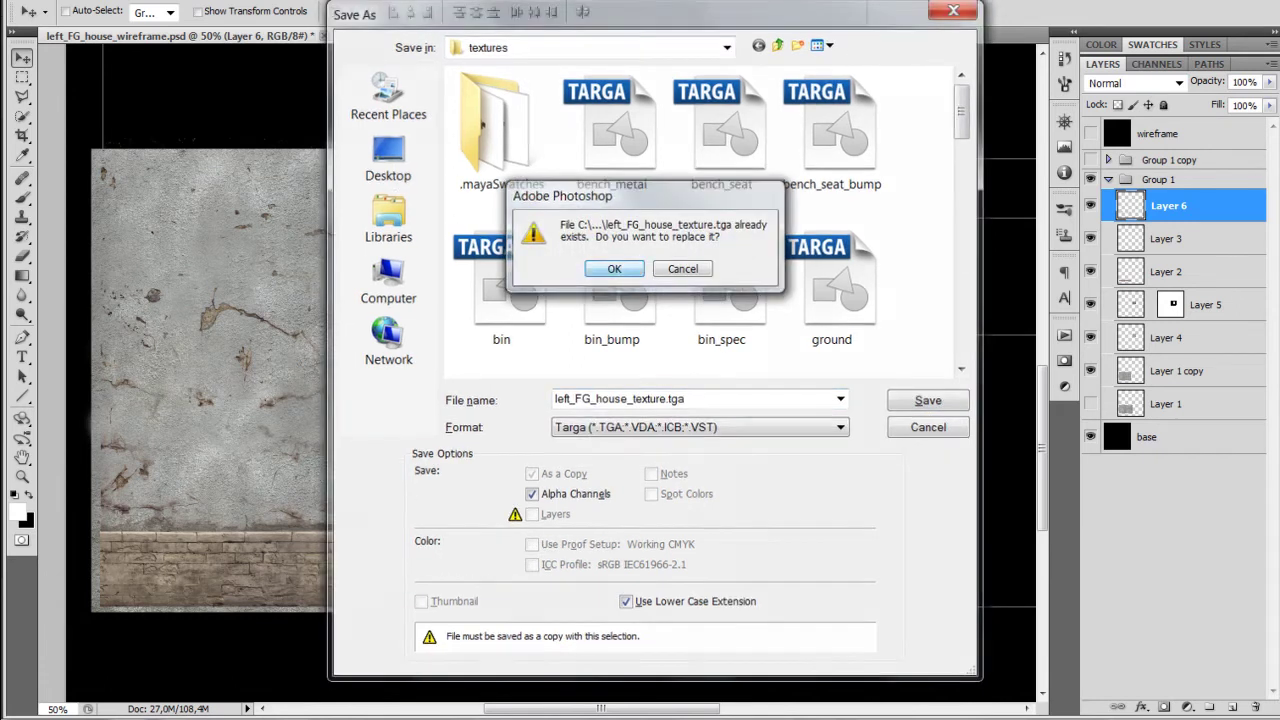
pyautogui.press('Return')
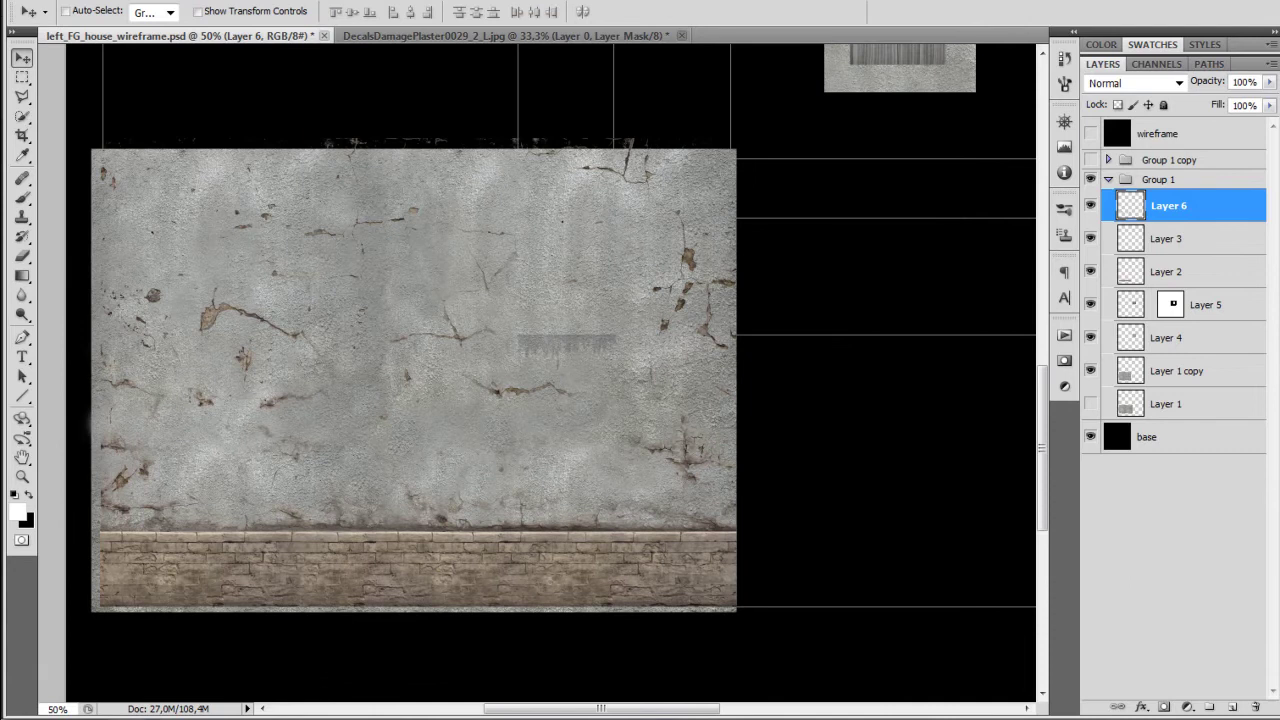
# Duplicate Layer 6 and move the duplicate into the Group 1 copy group
pyautogui.click(1091, 160)
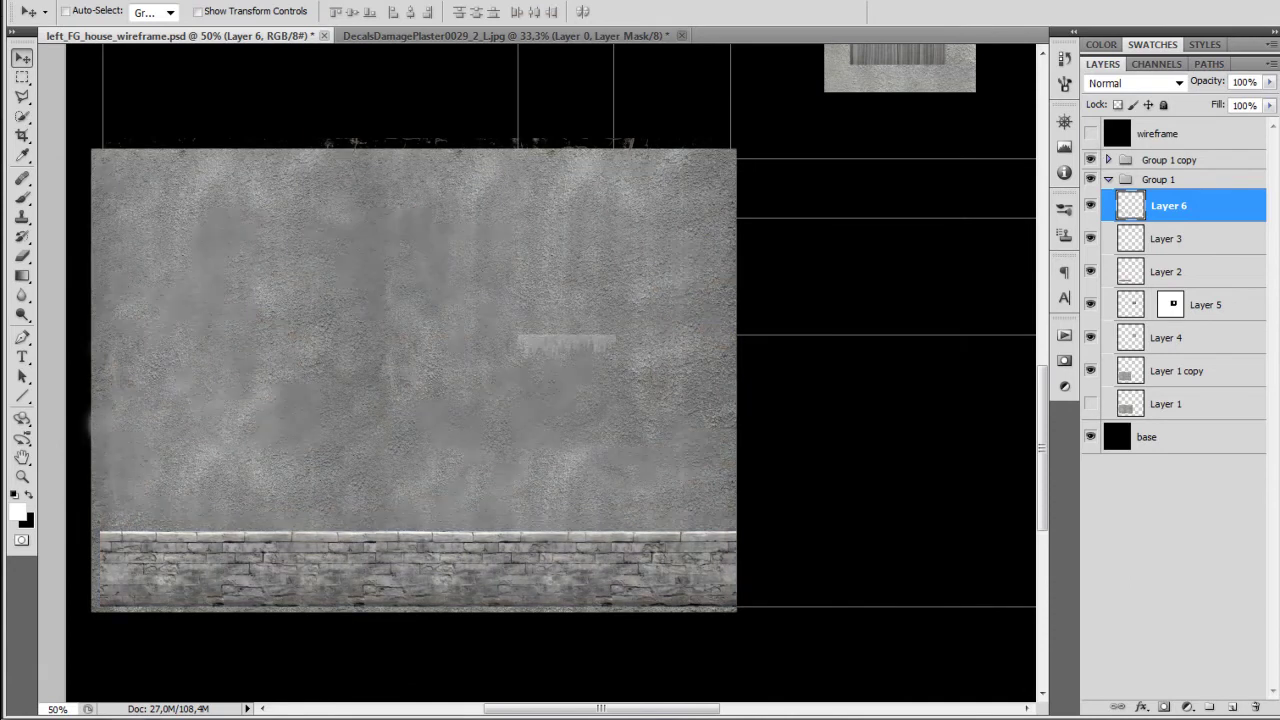
pyautogui.click(1090, 160)
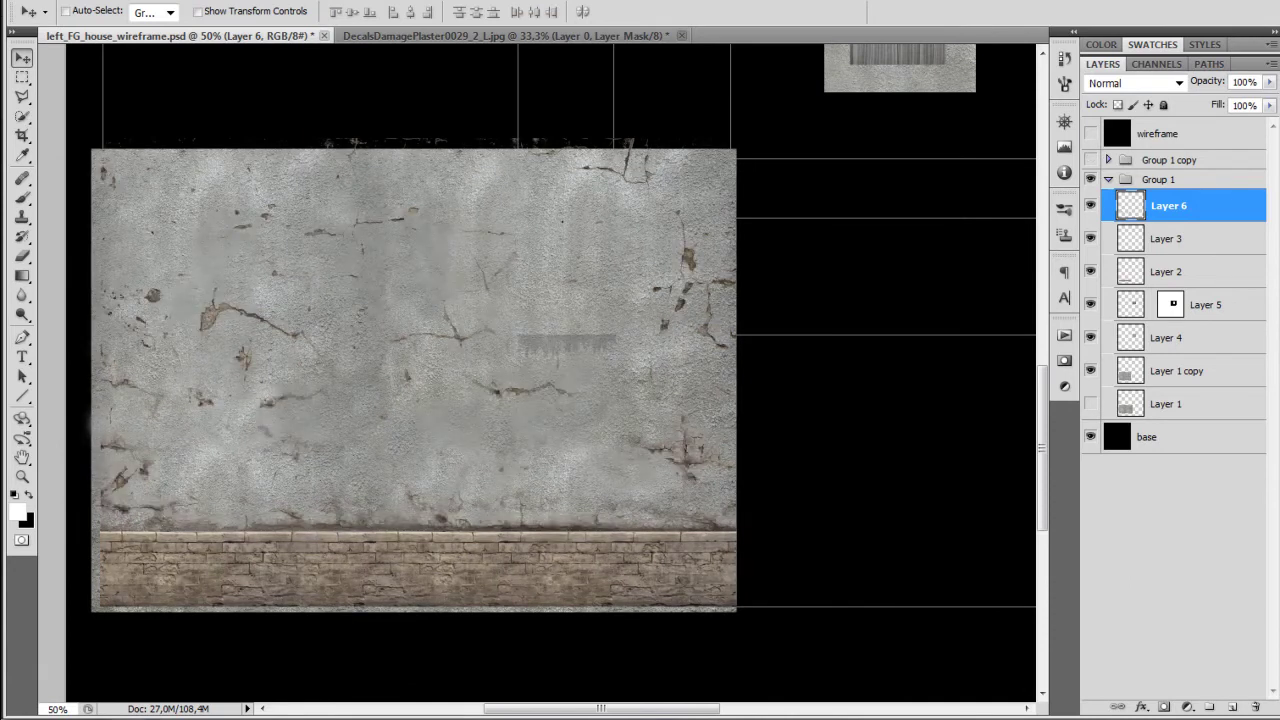
pyautogui.hotkey('ctrl', 'j')
pyautogui.moveTo(1180, 205); pyautogui.dragTo(1180, 158)
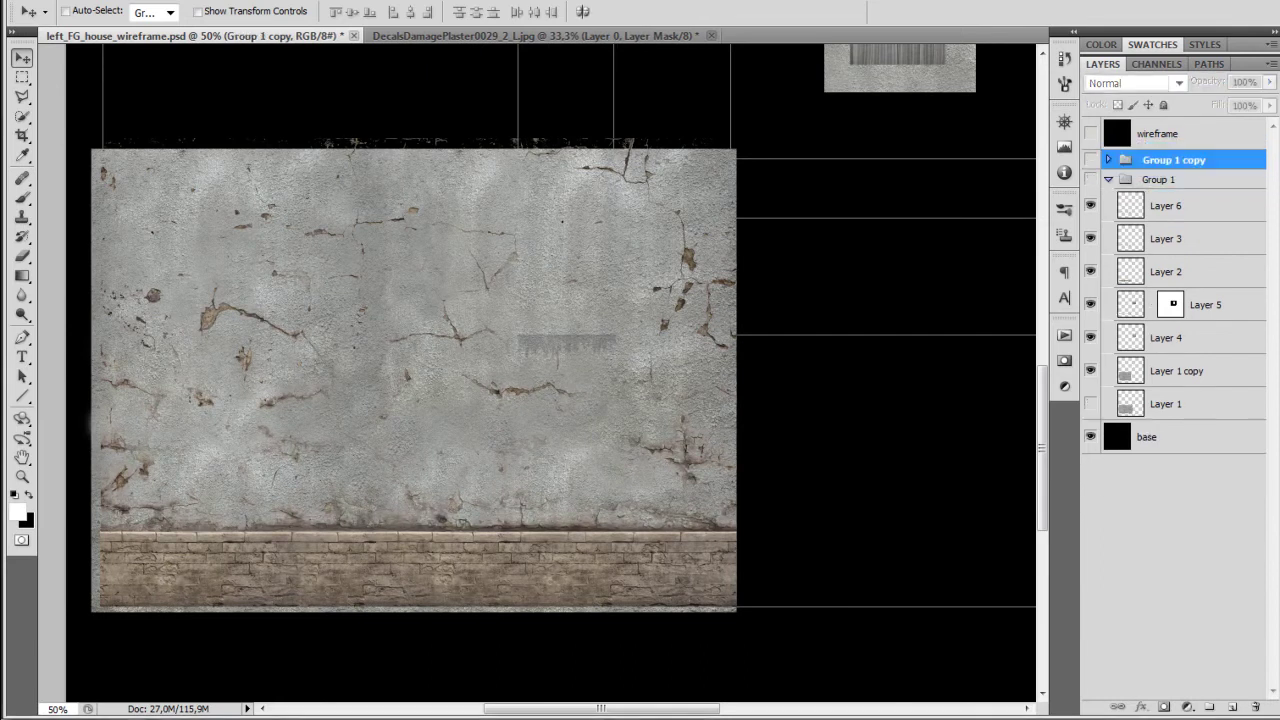
# Hide and collapse Group 1, show and expand Group 1 copy, and move the duplicated crack layer to its top
pyautogui.click(1090, 179)
pyautogui.click(1108, 179)
pyautogui.click(1090, 160)
pyautogui.click(1108, 160)
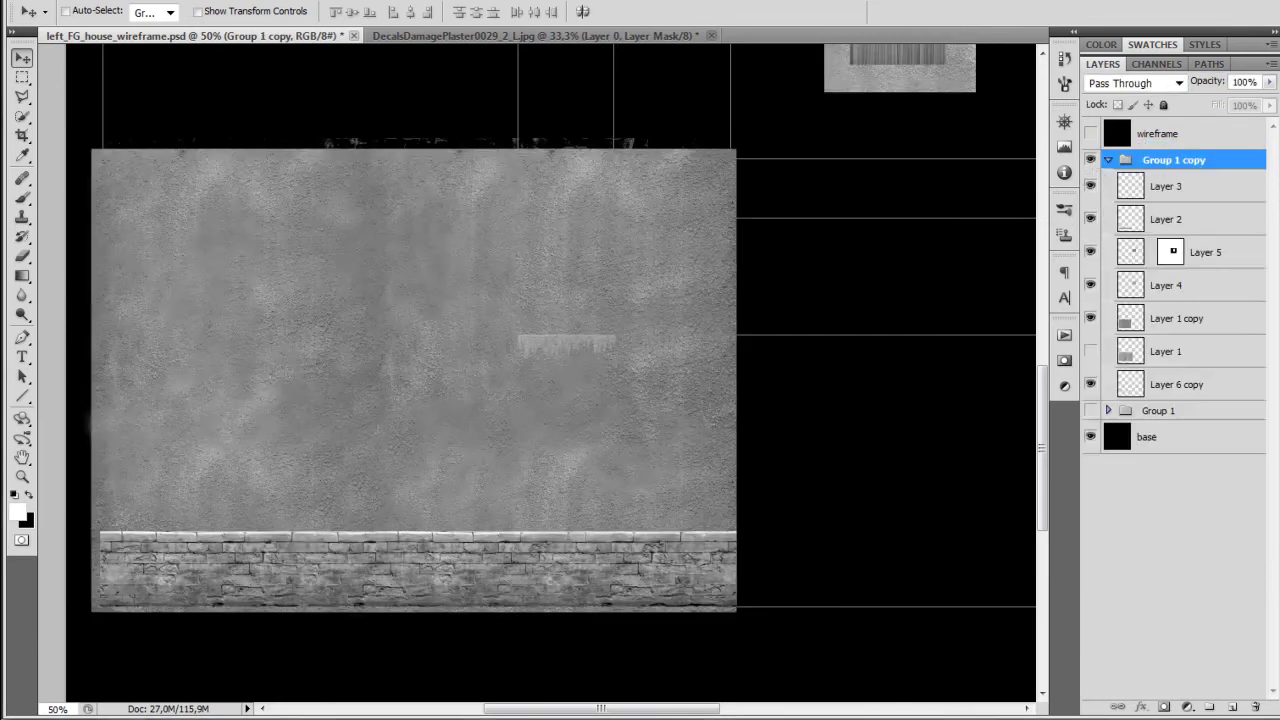
pyautogui.moveTo(1178, 385); pyautogui.dragTo(1178, 171)
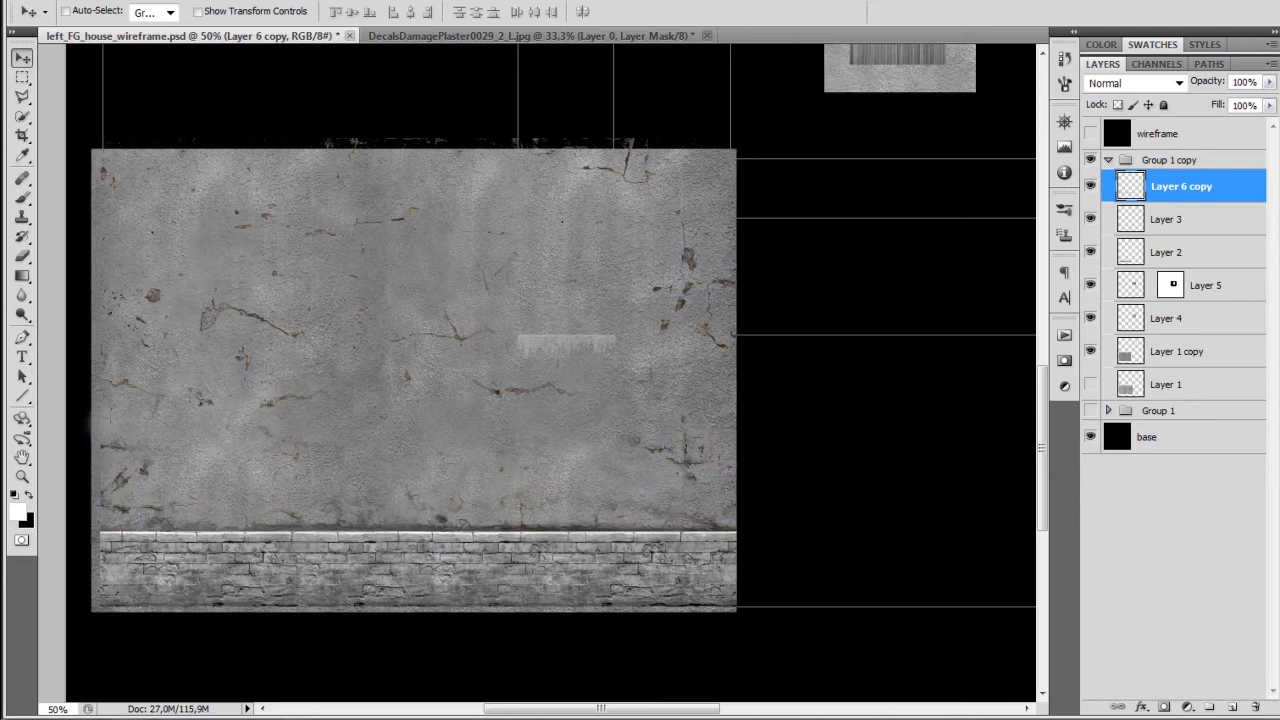
# Save the grayscale wall as a Targa copy, overwriting left_FG_house_texture_bump.tga
pyautogui.hotkey('ctrl', 'shift', 's')
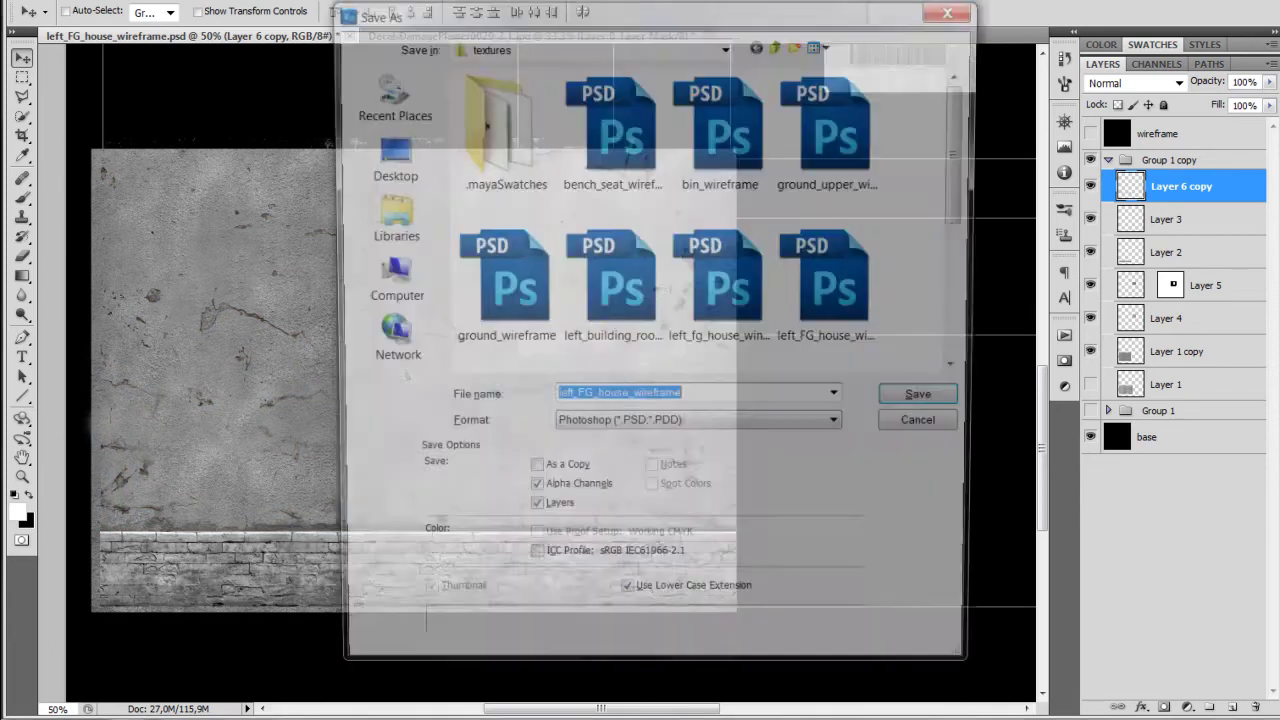
pyautogui.press('Tab')
pyautogui.press('t')
pyautogui.hotkey('shift', 'Tab')
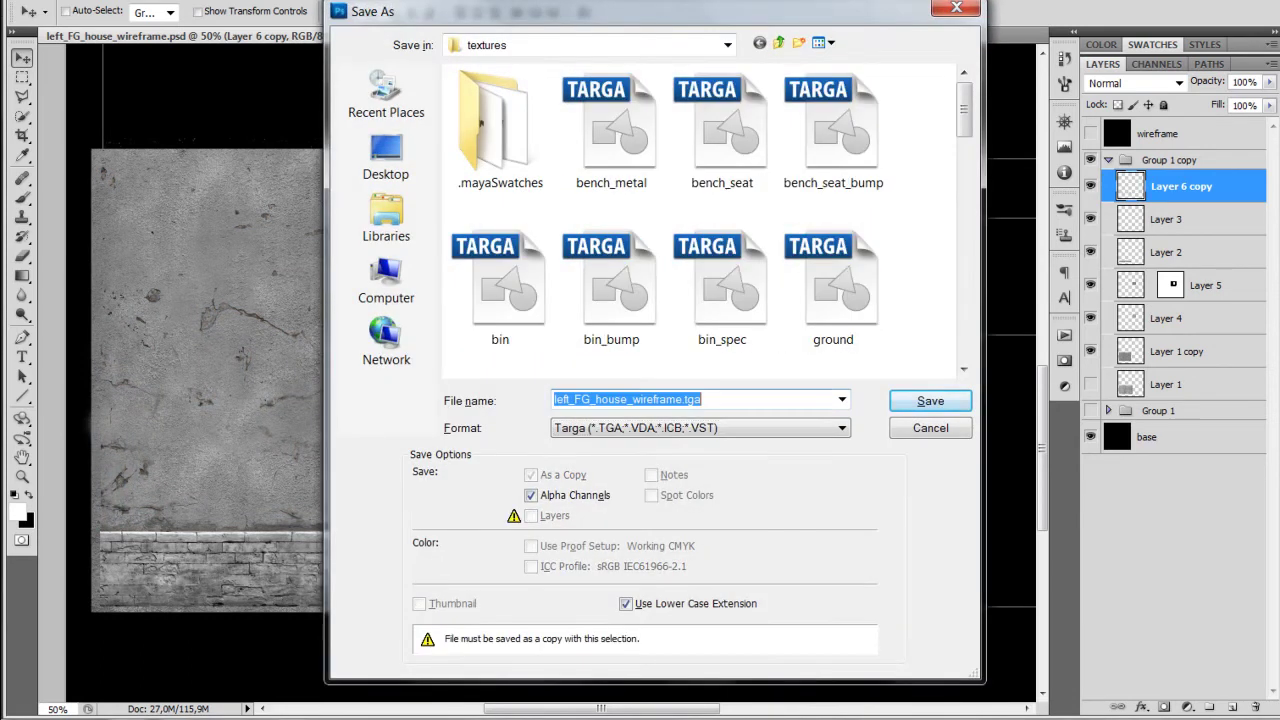
pyautogui.moveTo(633, 400); pyautogui.dragTo(704, 400)
pyautogui.write('b')
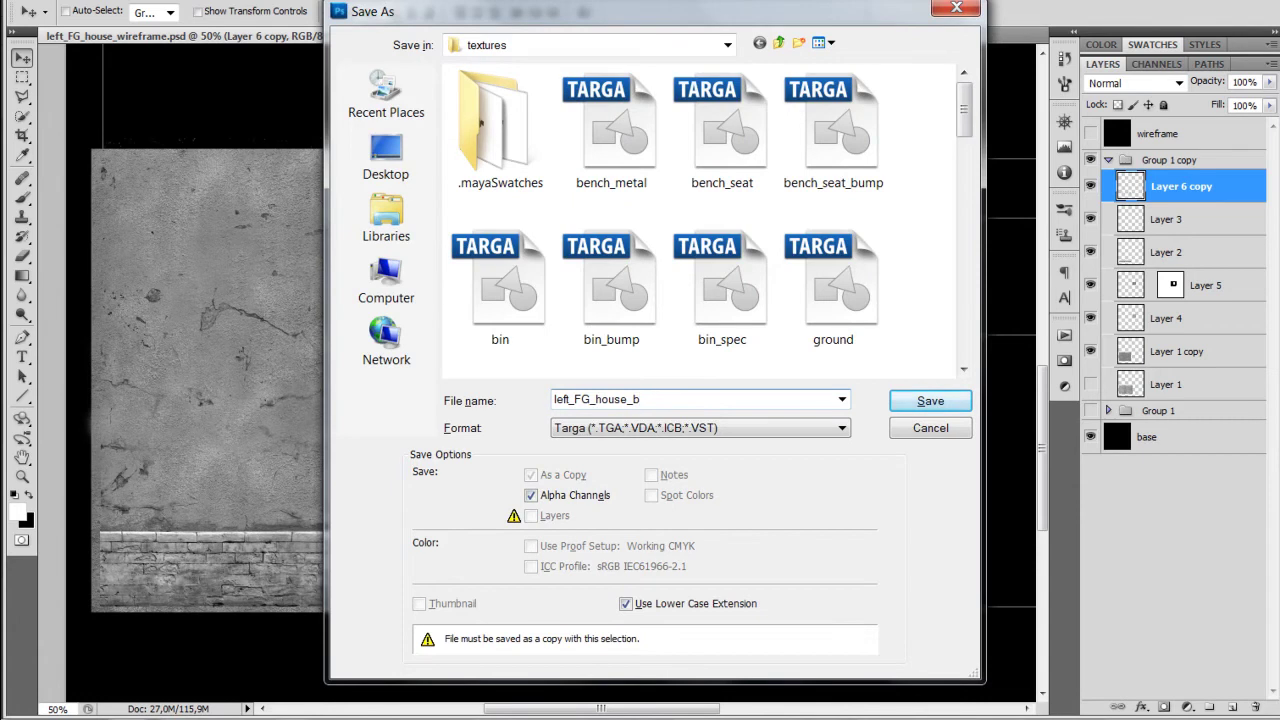
pyautogui.hotkey('ctrl', 'z')
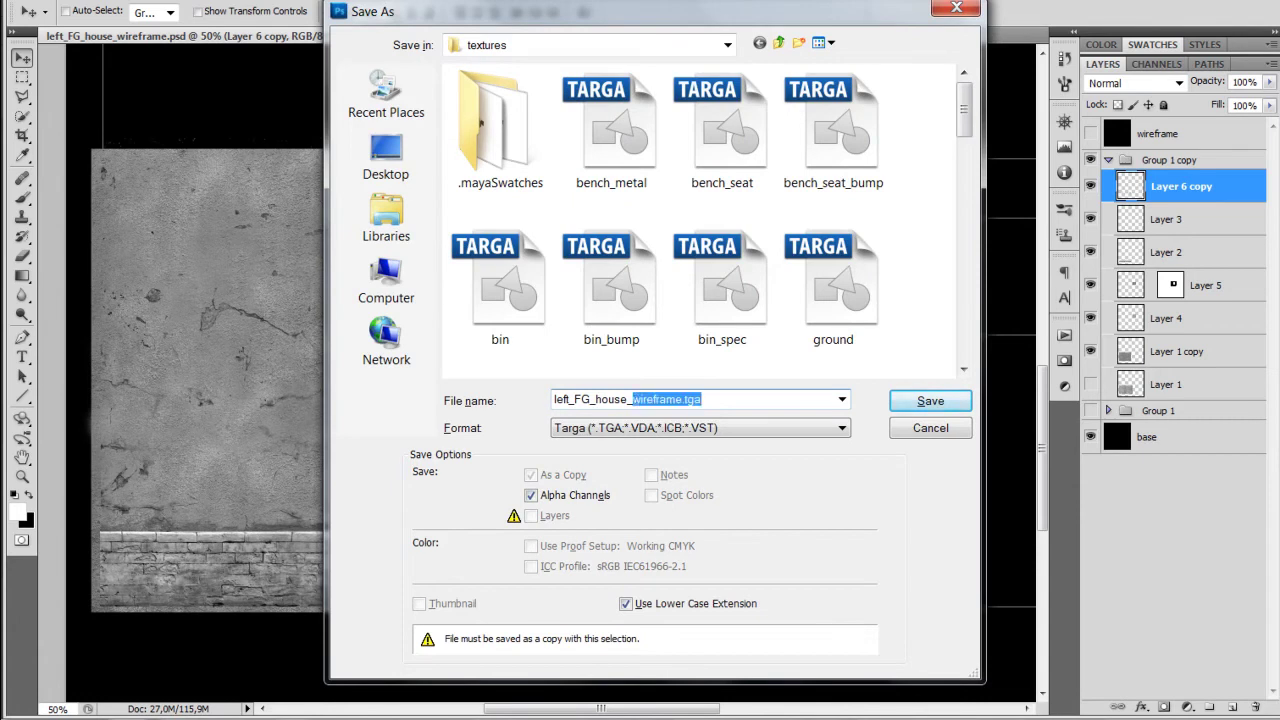
pyautogui.write('t')
pyautogui.press('Down')
pyautogui.press('Return')
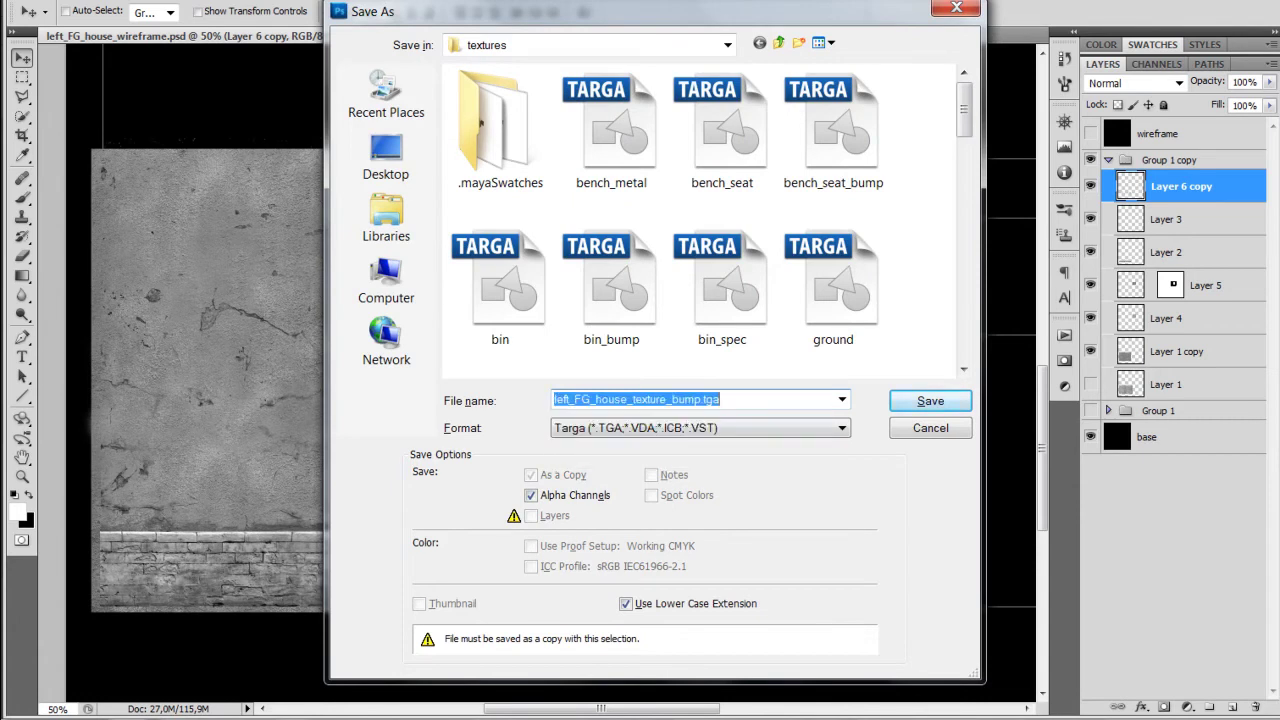
pyautogui.press('Return')
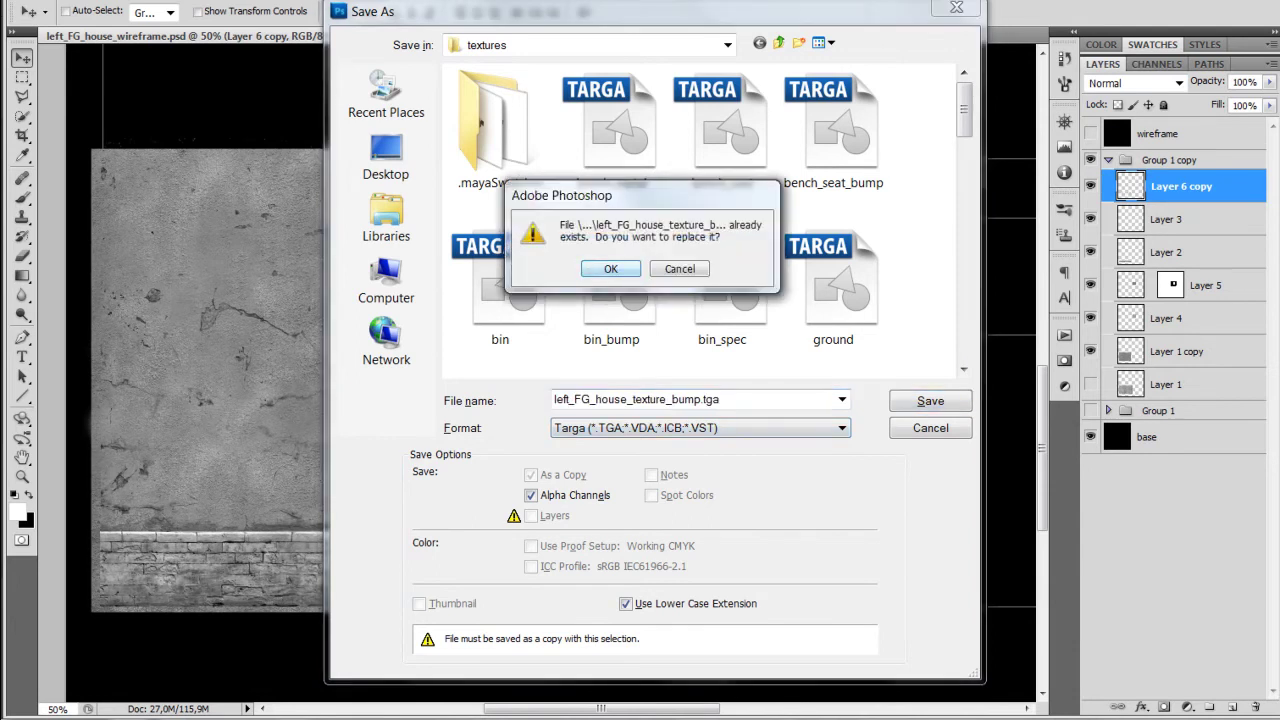
pyautogui.press('Return')
pyautogui.press('Return')
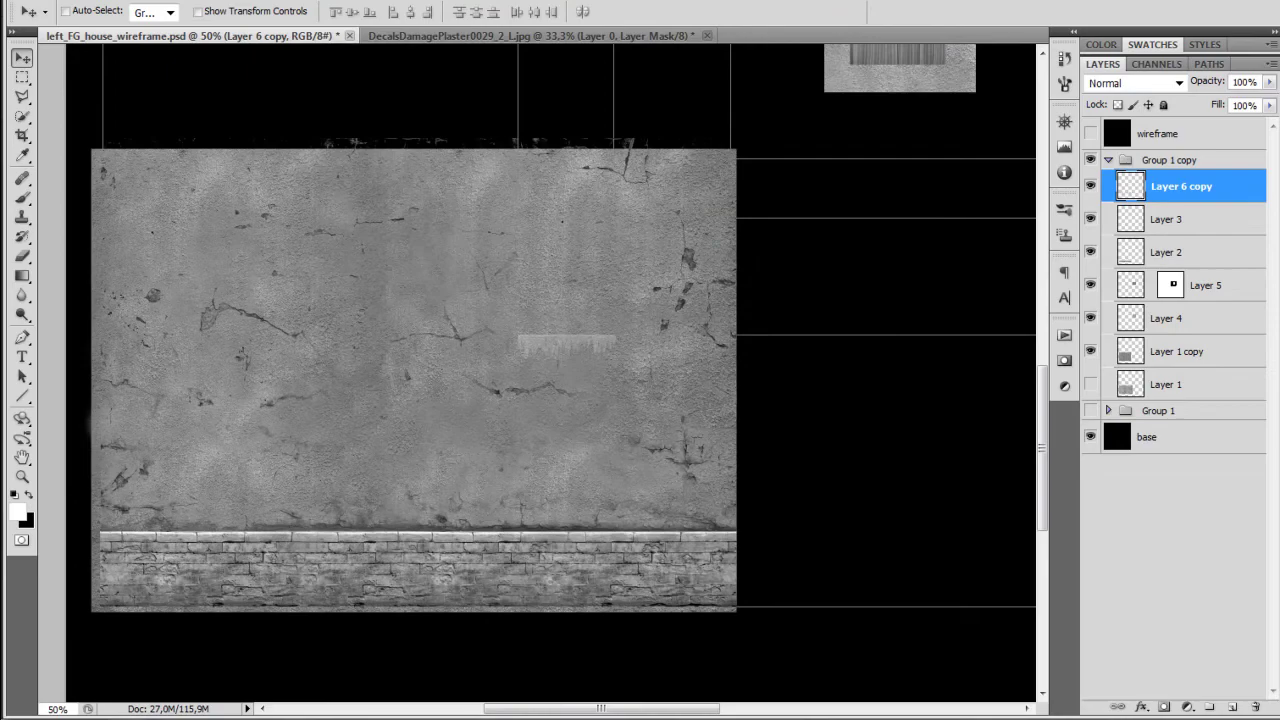
# Switch to Maya and open the bump file texture node of the left_FG_house_texture material
pyautogui.hotkey('alt', 'Tab')
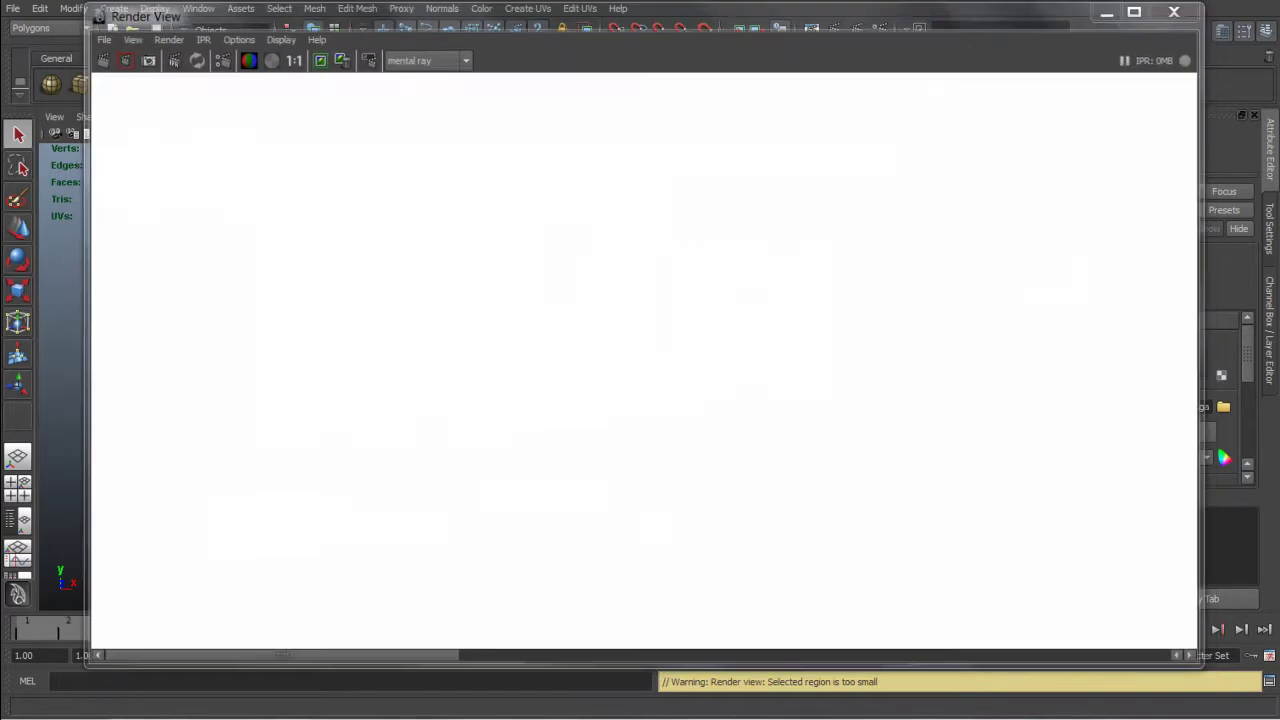
pyautogui.click(1217, 442)
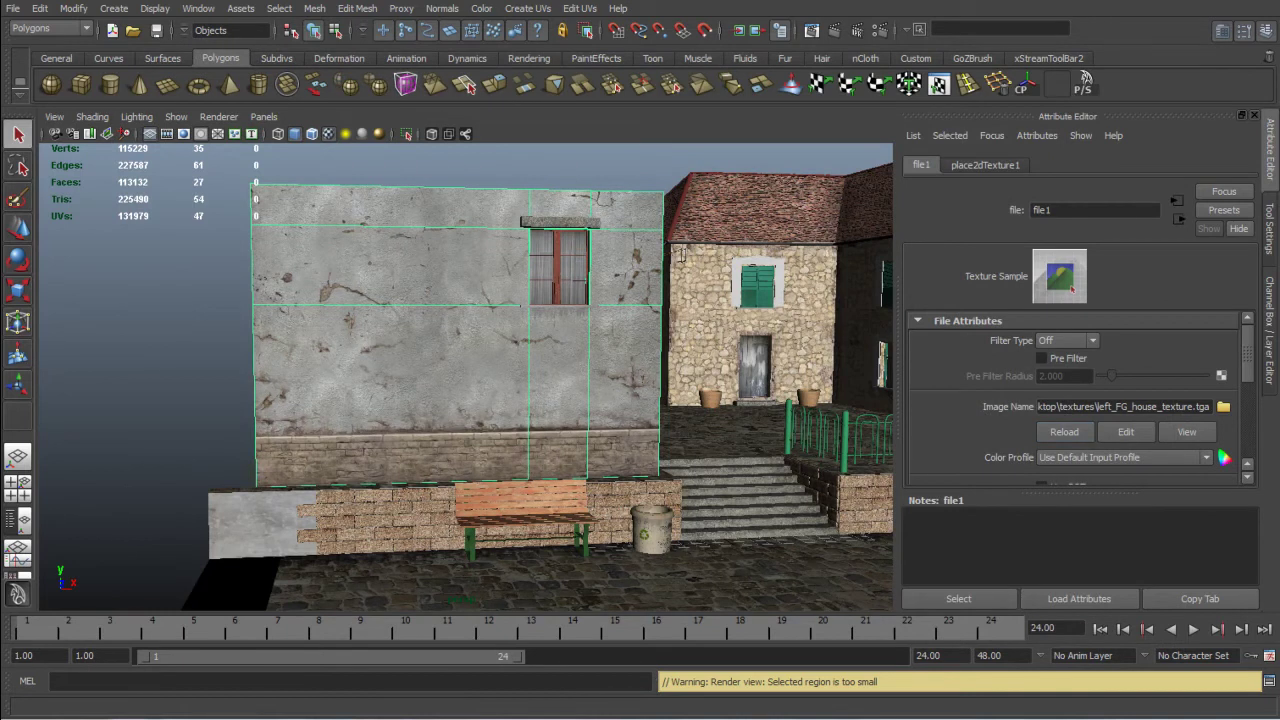
pyautogui.click(1179, 219)
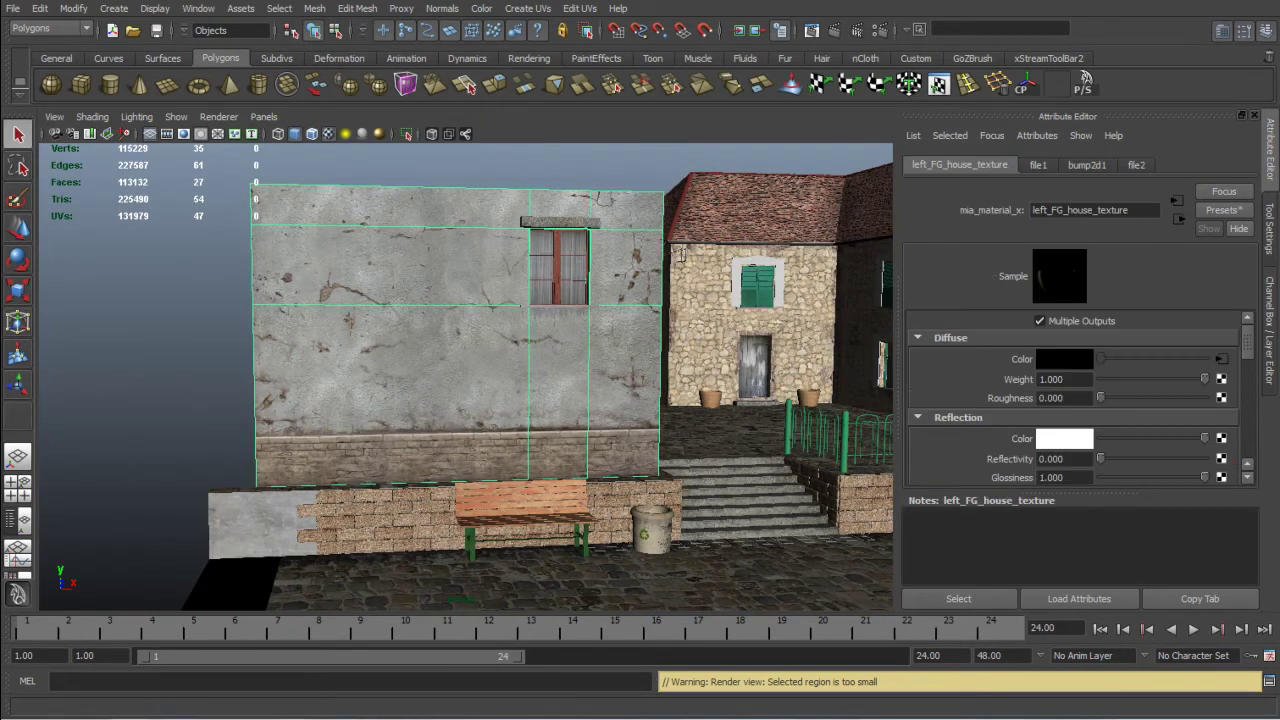
pyautogui.scroll(-9, 1075, 400)
pyautogui.scroll(3, 1075, 400)
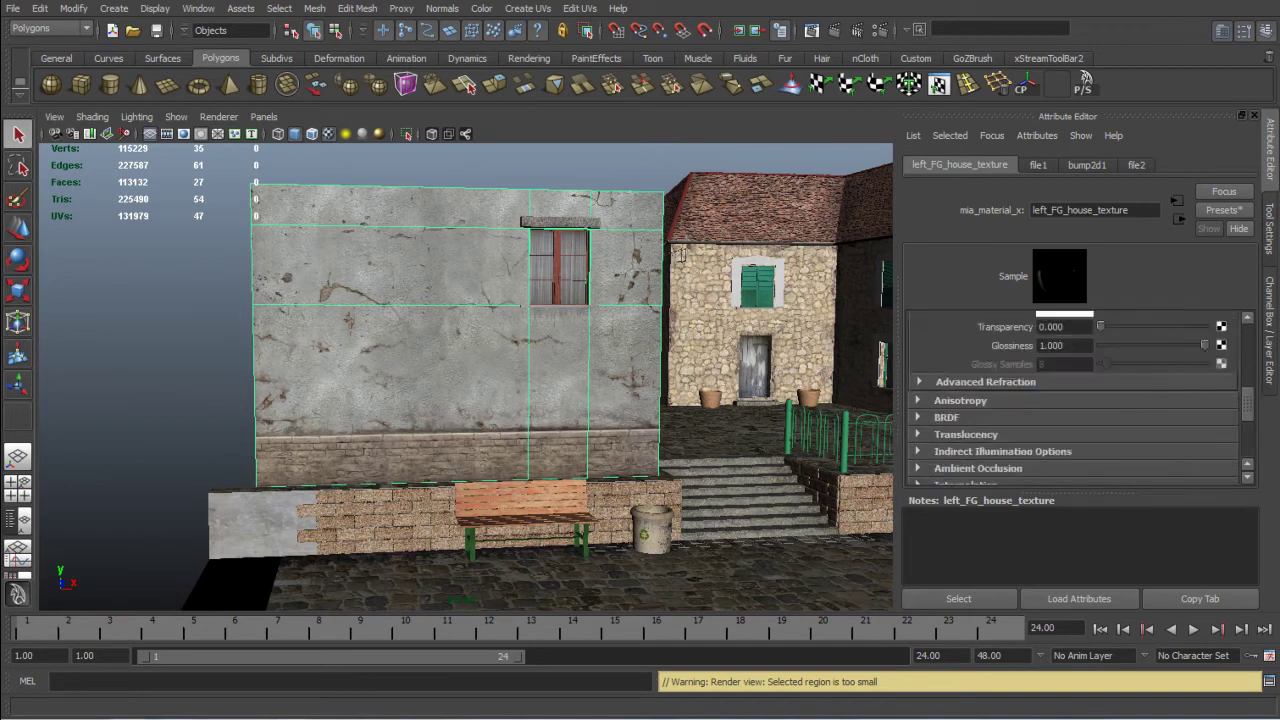
pyautogui.scroll(-3, 1075, 400)
pyautogui.click(1220, 348)
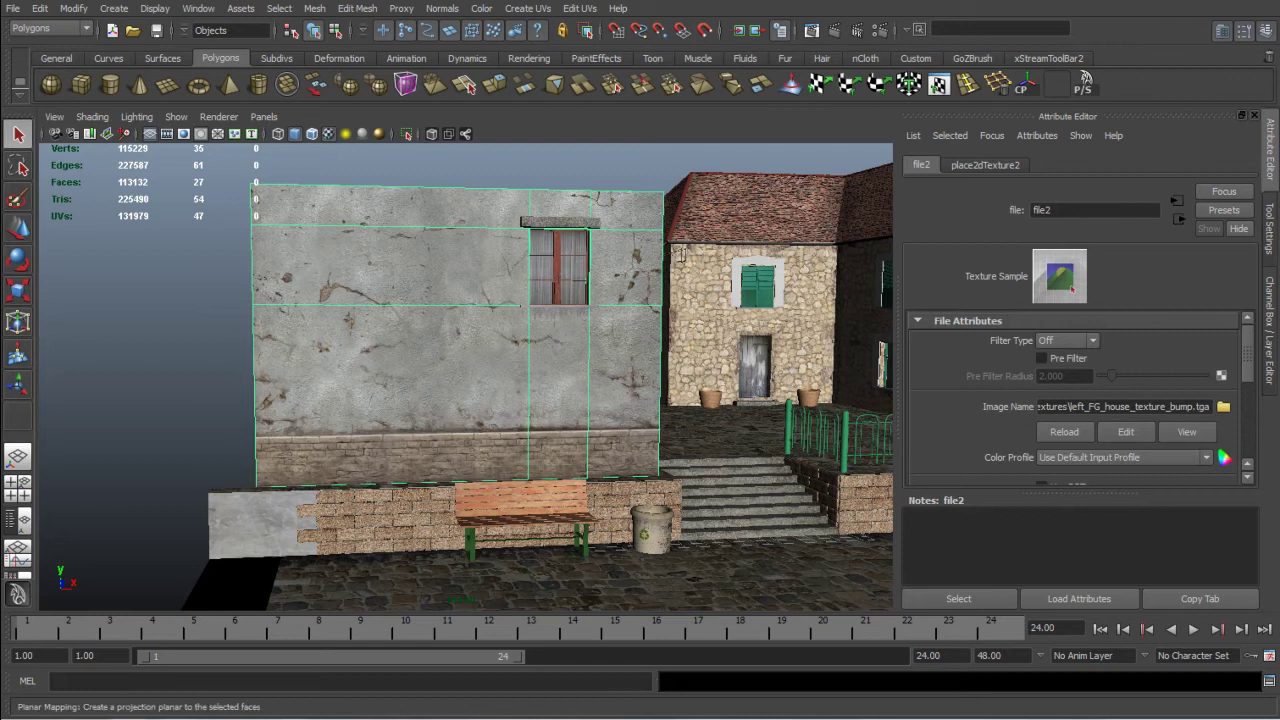
# Render a small region around the cracked lower corner of the foreground house wall, just above its brick base
pyautogui.click(812, 31)
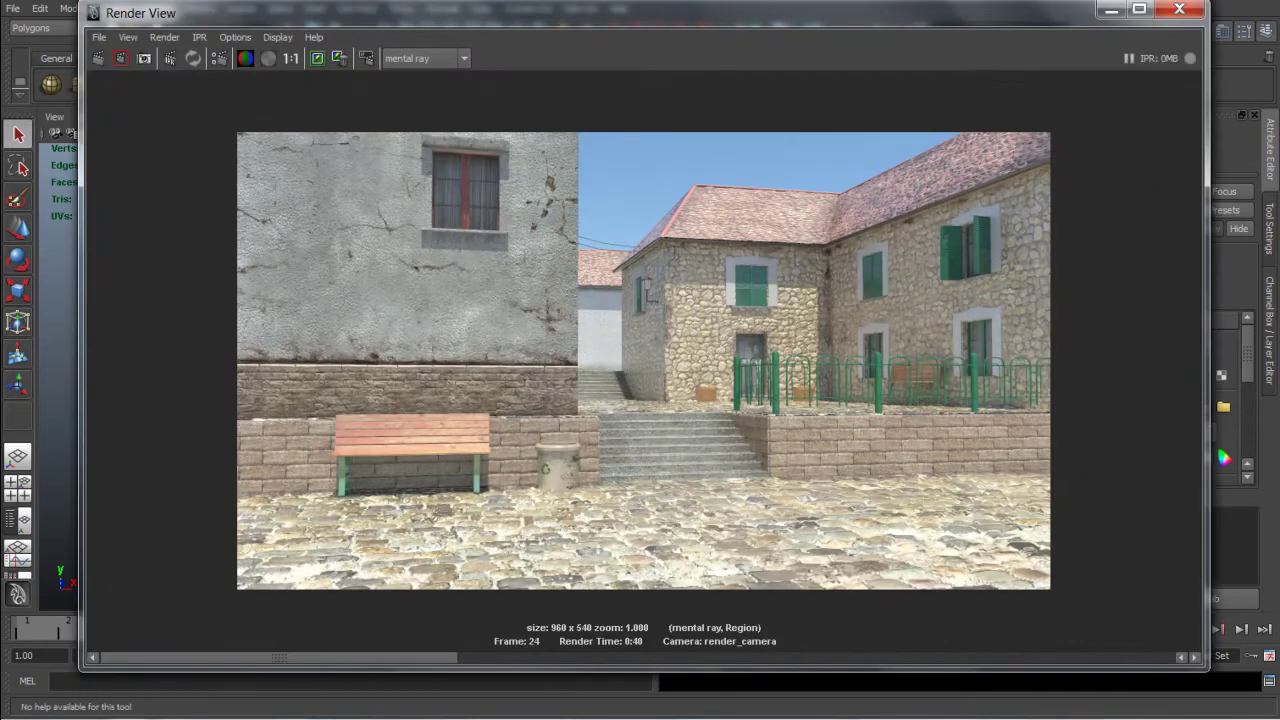
pyautogui.moveTo(504, 284); pyautogui.dragTo(581, 377)
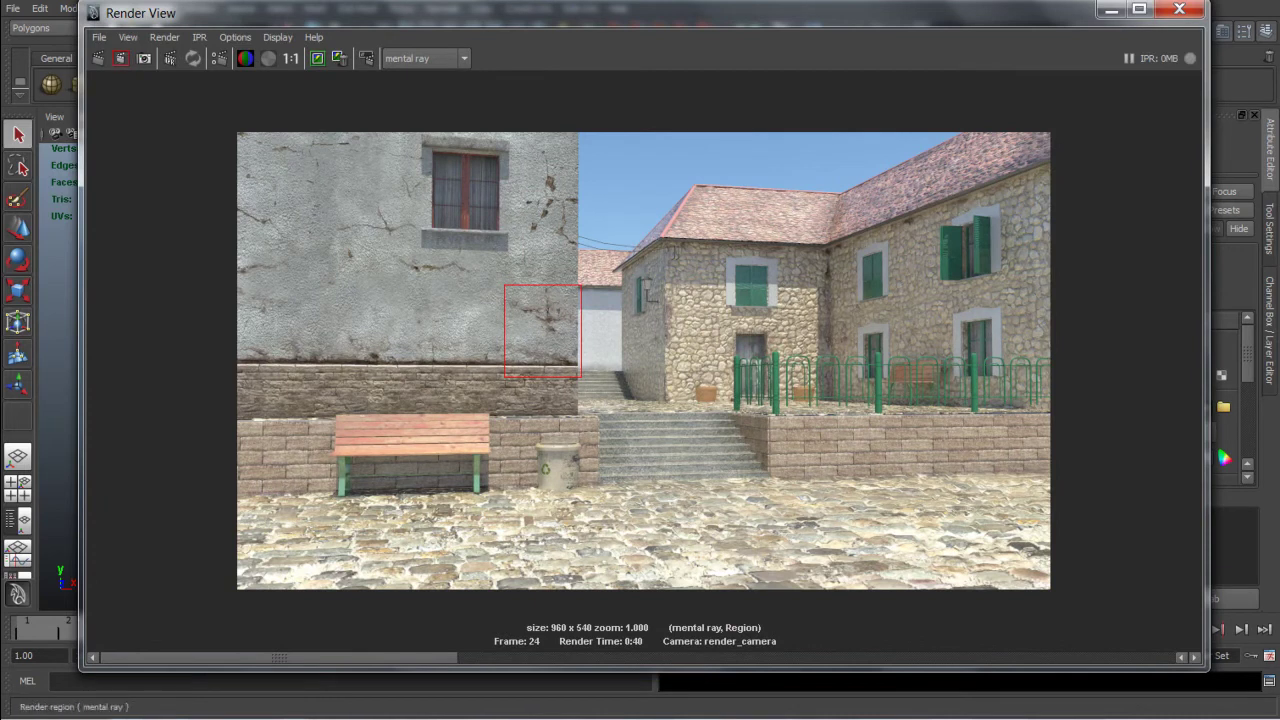
pyautogui.click(120, 58)
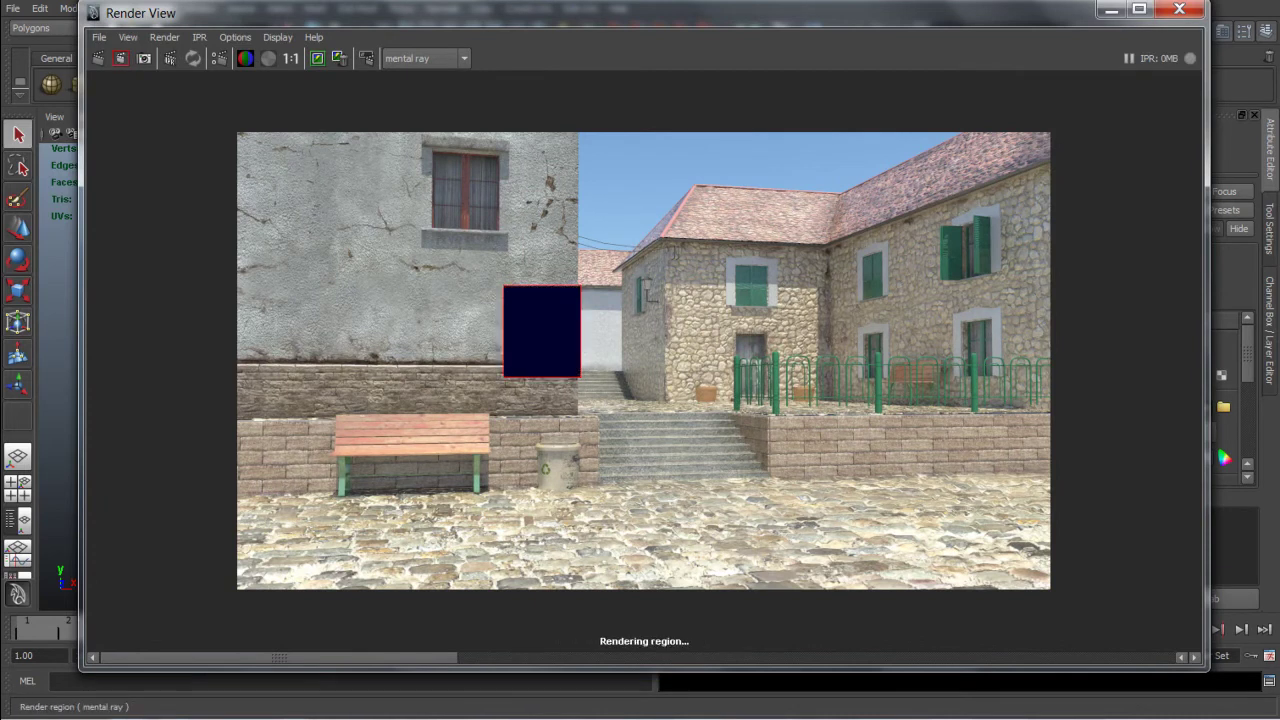
pyautogui.click(541, 331)
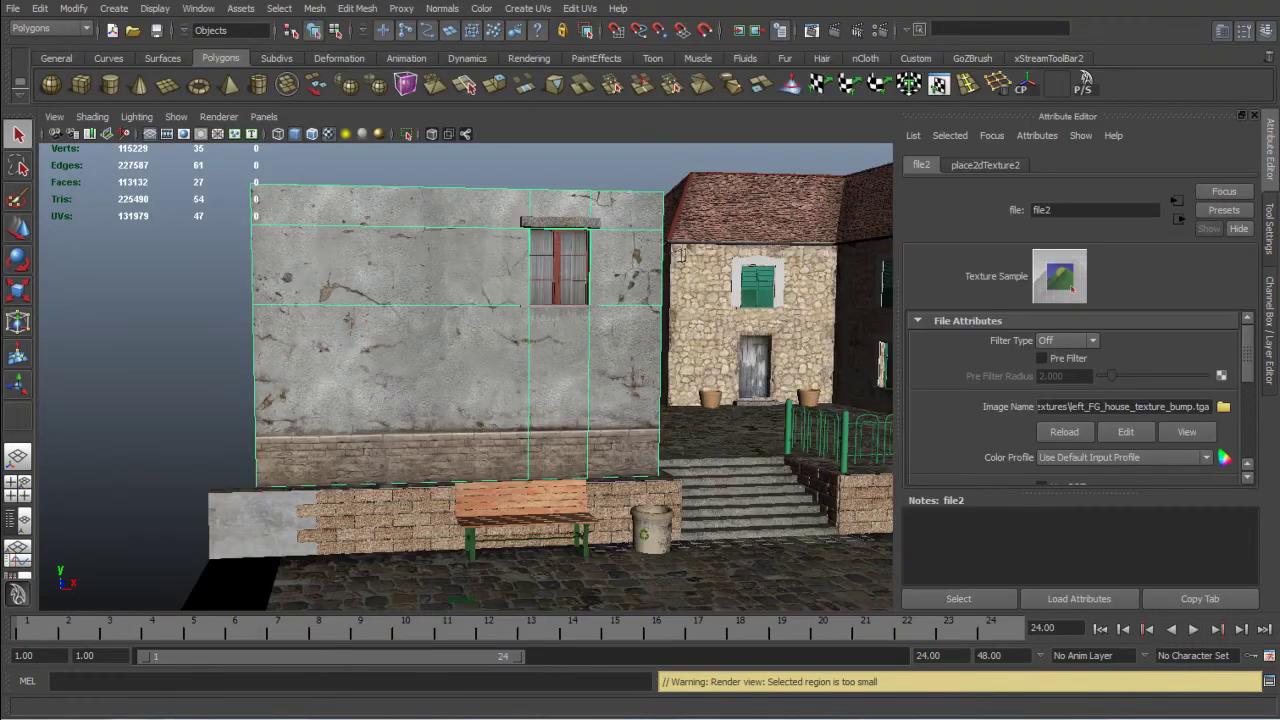
pyautogui.keyDown('alt'); pyautogui.moveTo(480, 376); pyautogui.dragTo(425, 362); pyautogui.keyUp('alt')
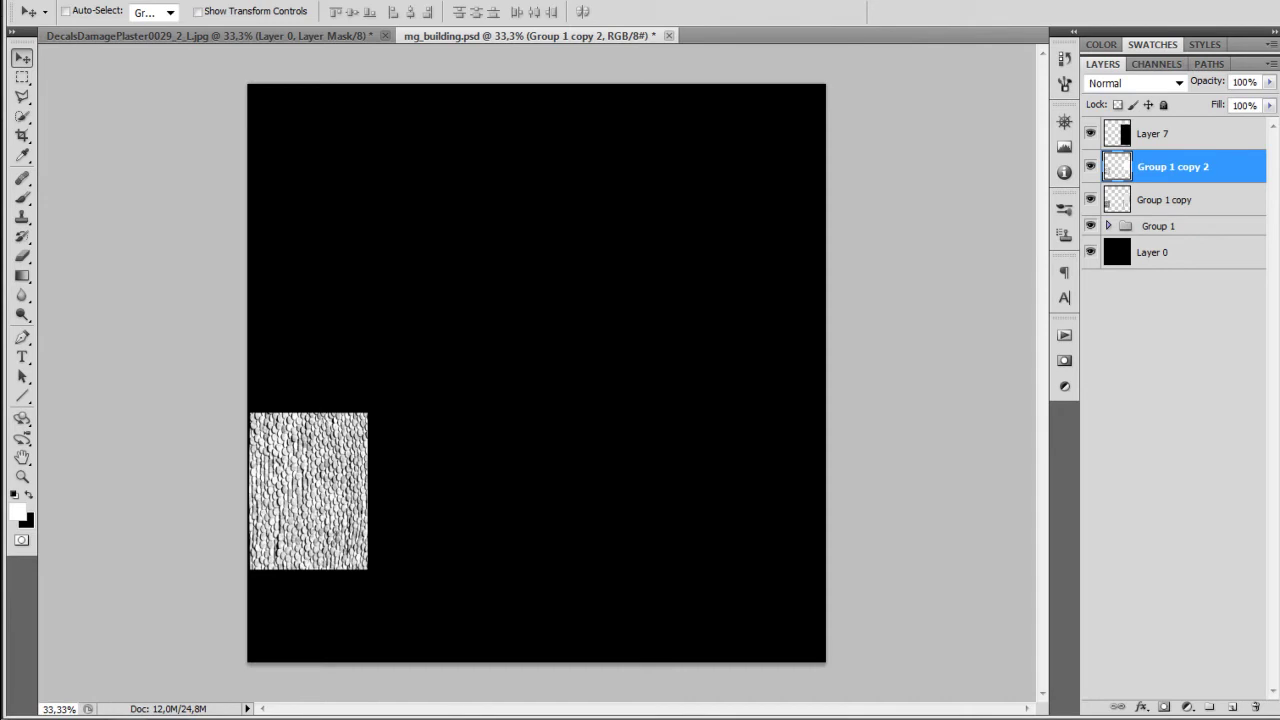
# In Photoshop's mg_building.psd, hide Layer 7, Group 1 copy 2 and Group 1 copy, and expand Group 1
pyautogui.moveTo(1090, 133); pyautogui.dragTo(1090, 166)
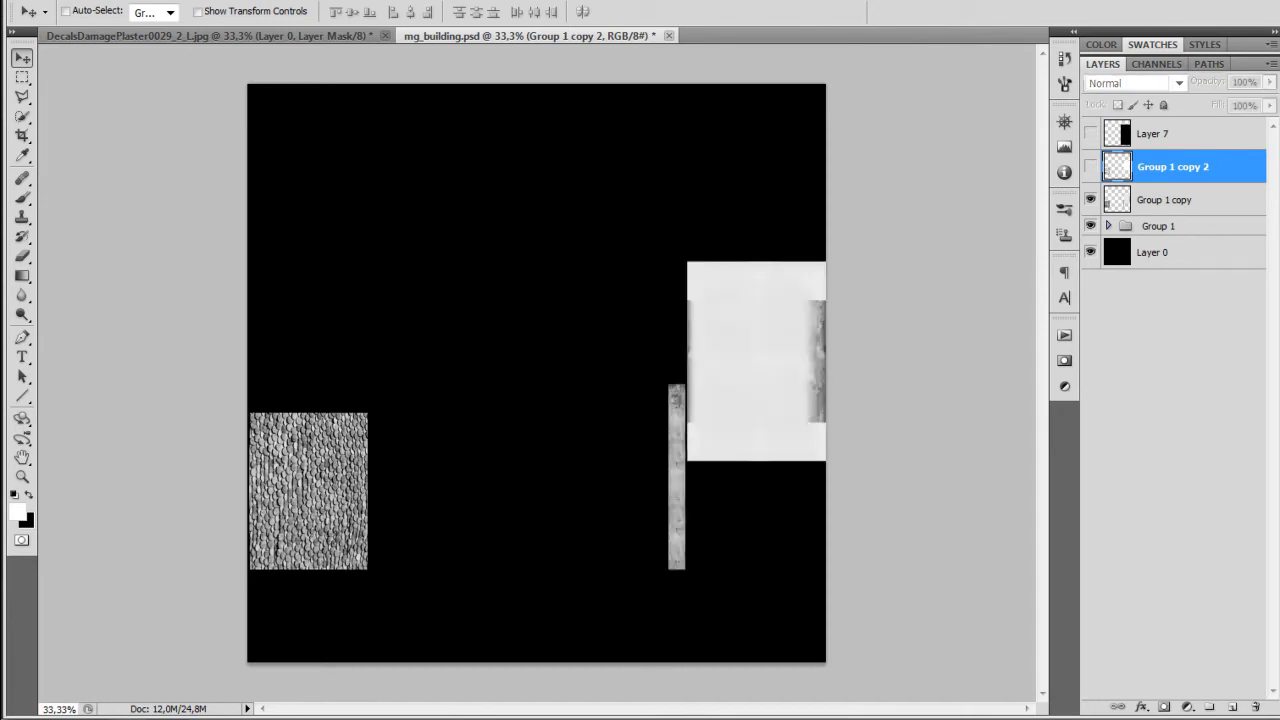
pyautogui.click(1090, 200)
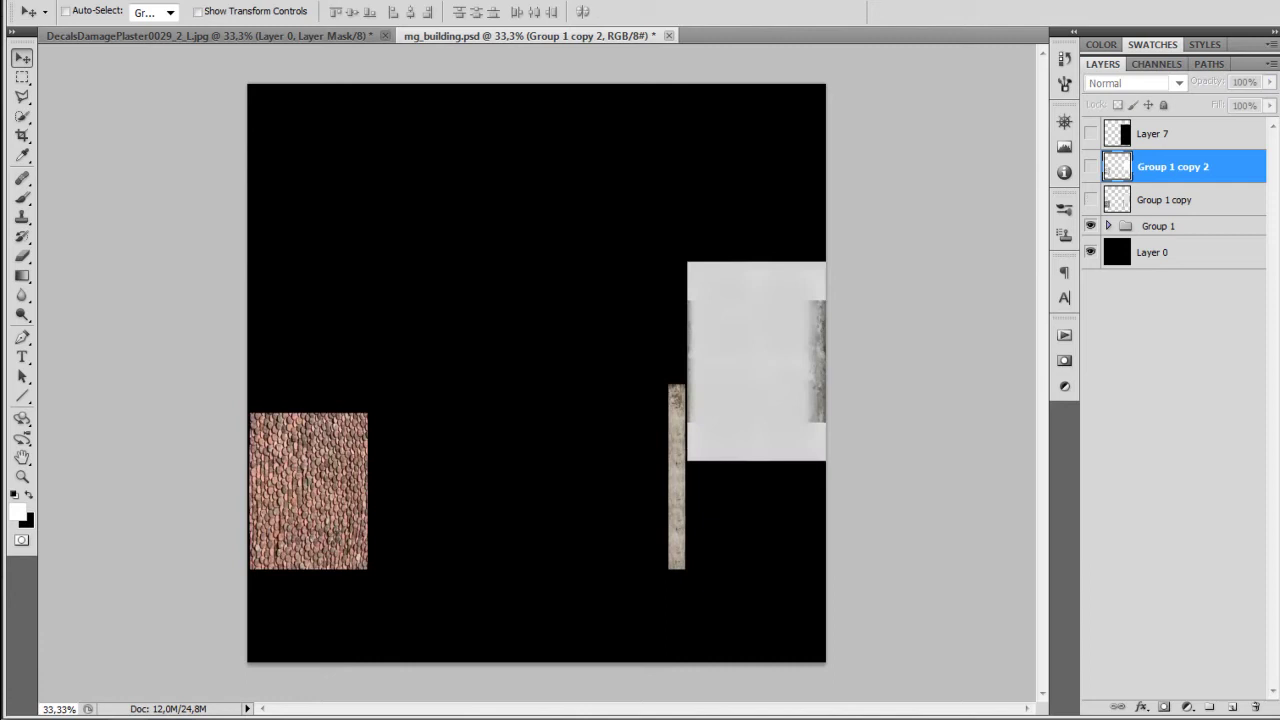
pyautogui.click(1108, 226)
pyautogui.click(1108, 226)
pyautogui.click(1108, 226)
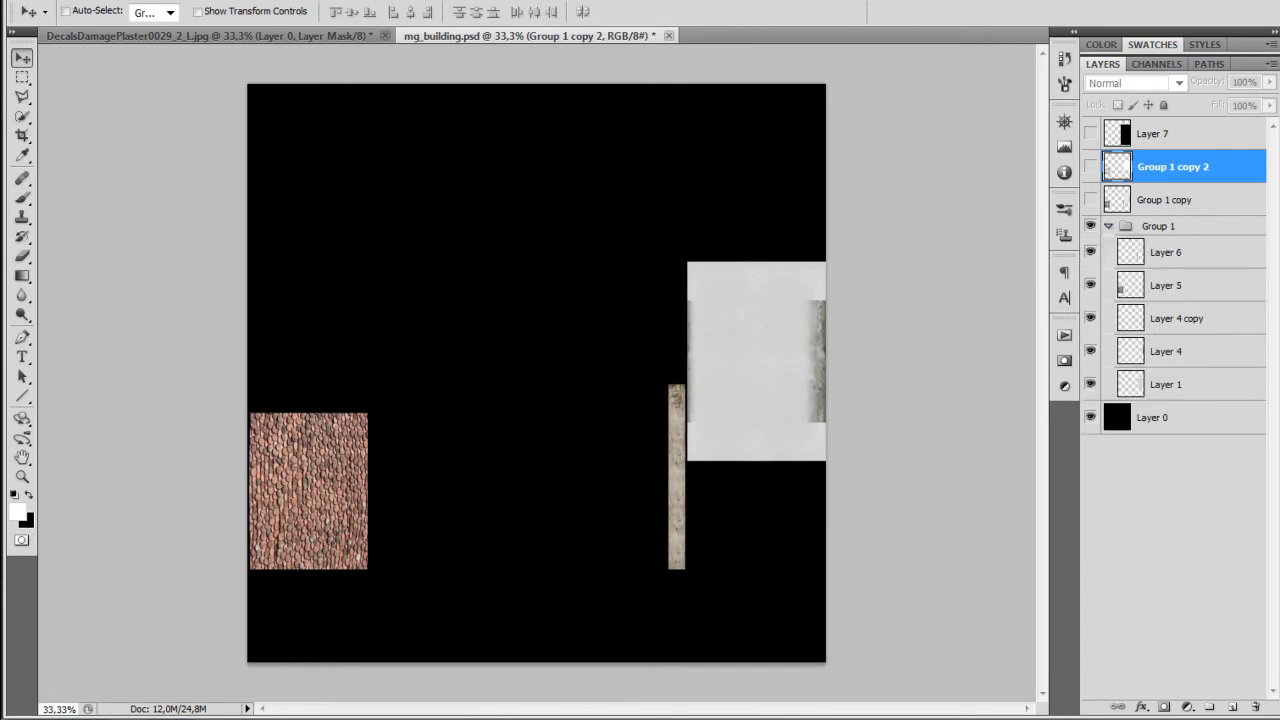
# Check the plaster decal document and try pasting the clipboard contents into mg_building.psd above Group 1 copy 2
pyautogui.click(315, 36)
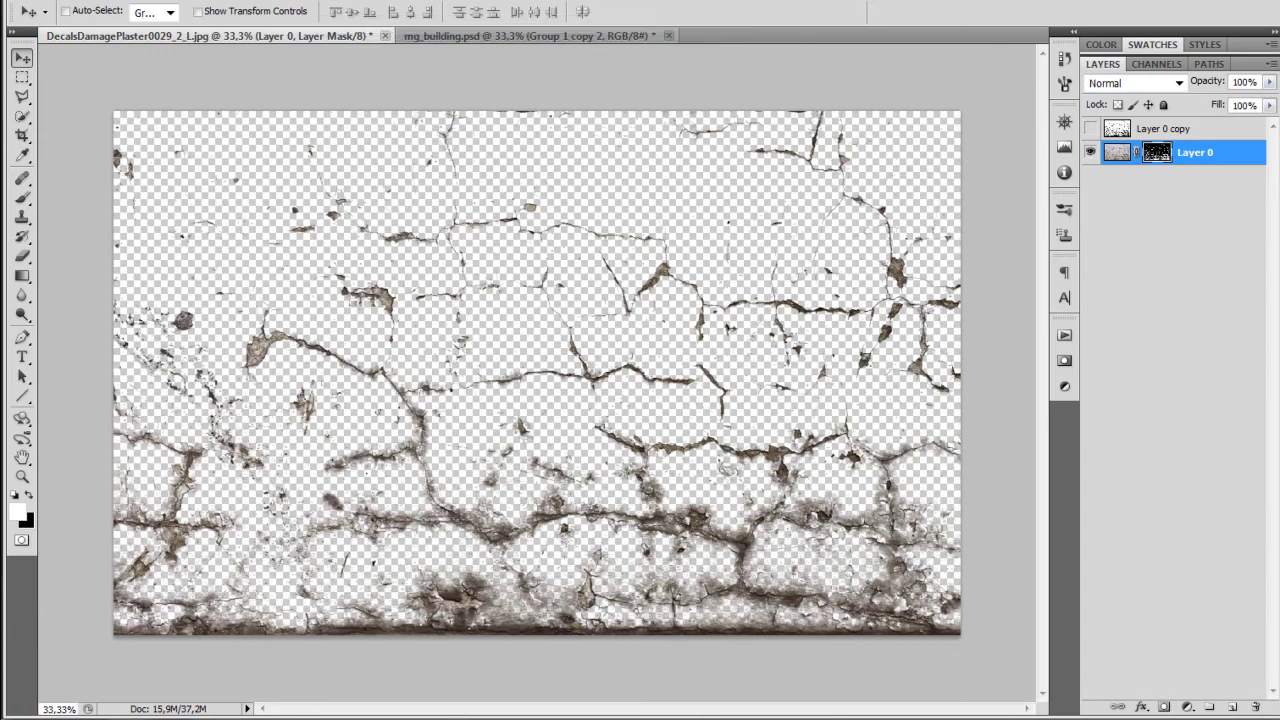
pyautogui.click(505, 36)
pyautogui.hotkey('ctrl', 'v')
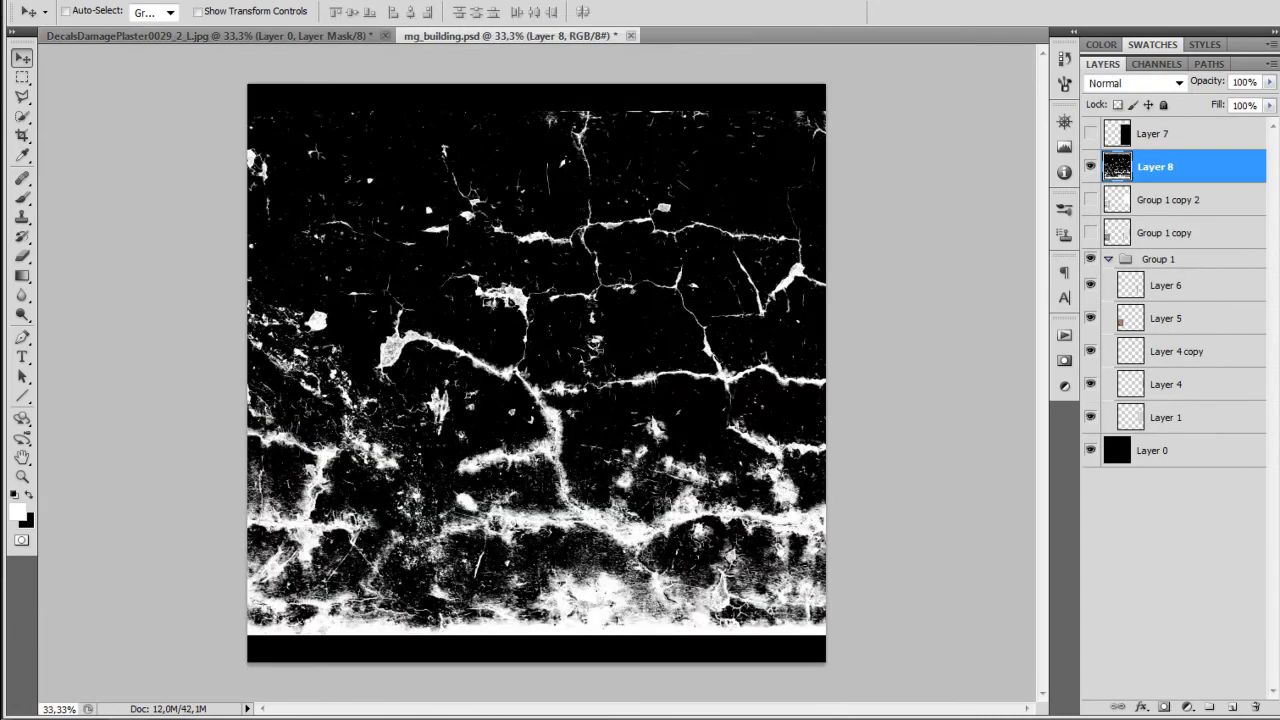
pyautogui.hotkey('ctrl', 'z')
# Select Layer 6 in Group 1, try pasting the clipboard contents above it, and undo the paste
pyautogui.click(1168, 252)
pyautogui.hotkey('ctrl', 'v')
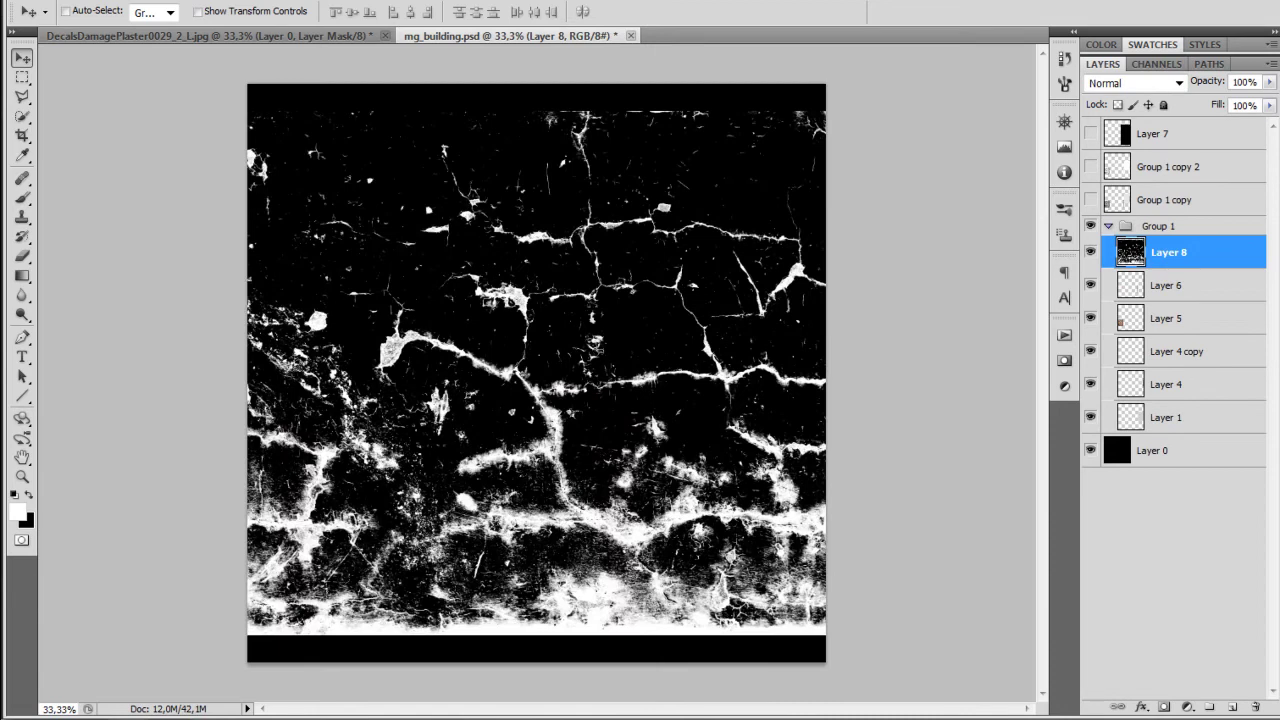
pyautogui.hotkey('ctrl', 'z')
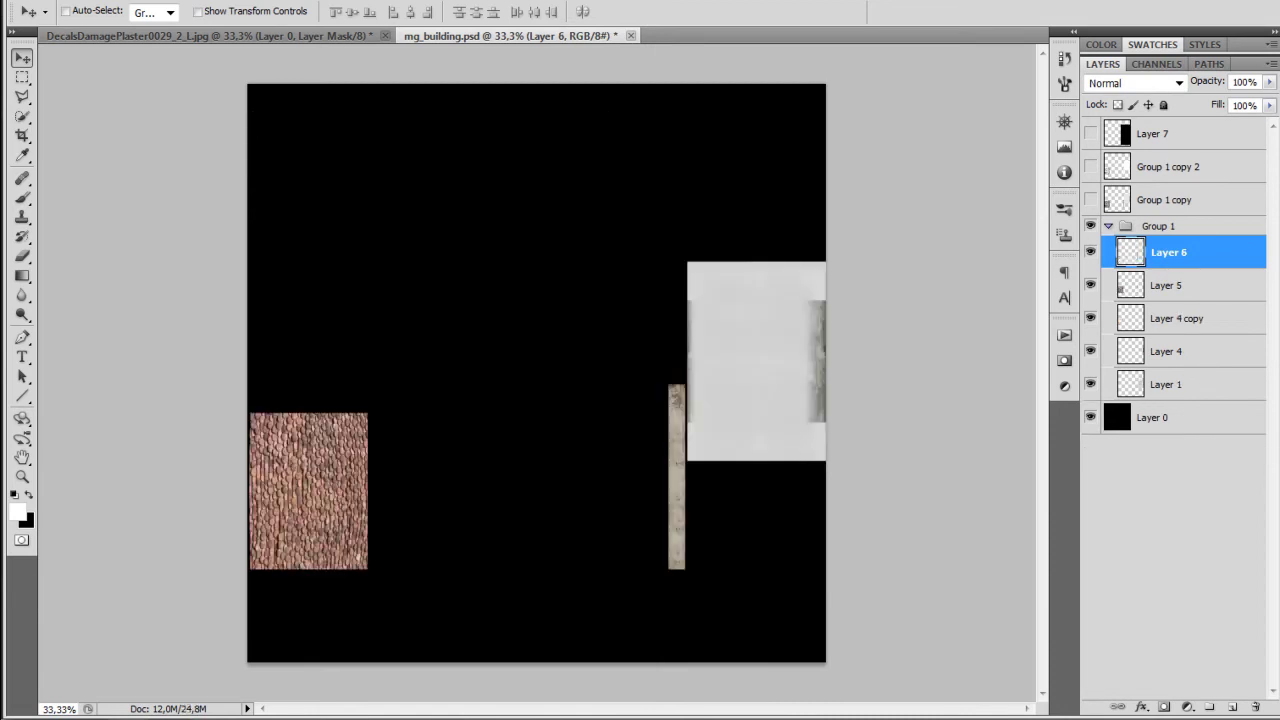
# Try copying the image of the decal's Layer 0, without its mask, into mg_building.psd above Layer 6
pyautogui.hotkey('ctrl', 'Tab')
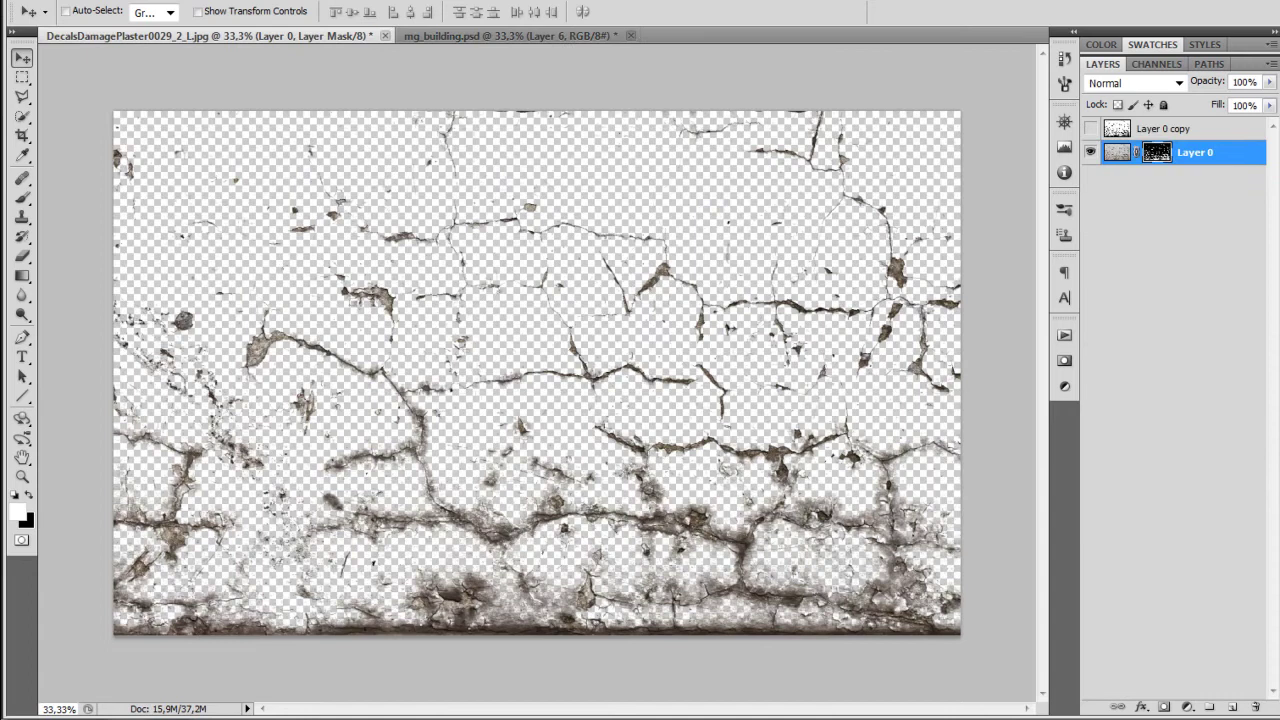
pyautogui.click(1117, 152)
pyautogui.hotkey('ctrl', 'a')
pyautogui.hotkey('ctrl', 'd')
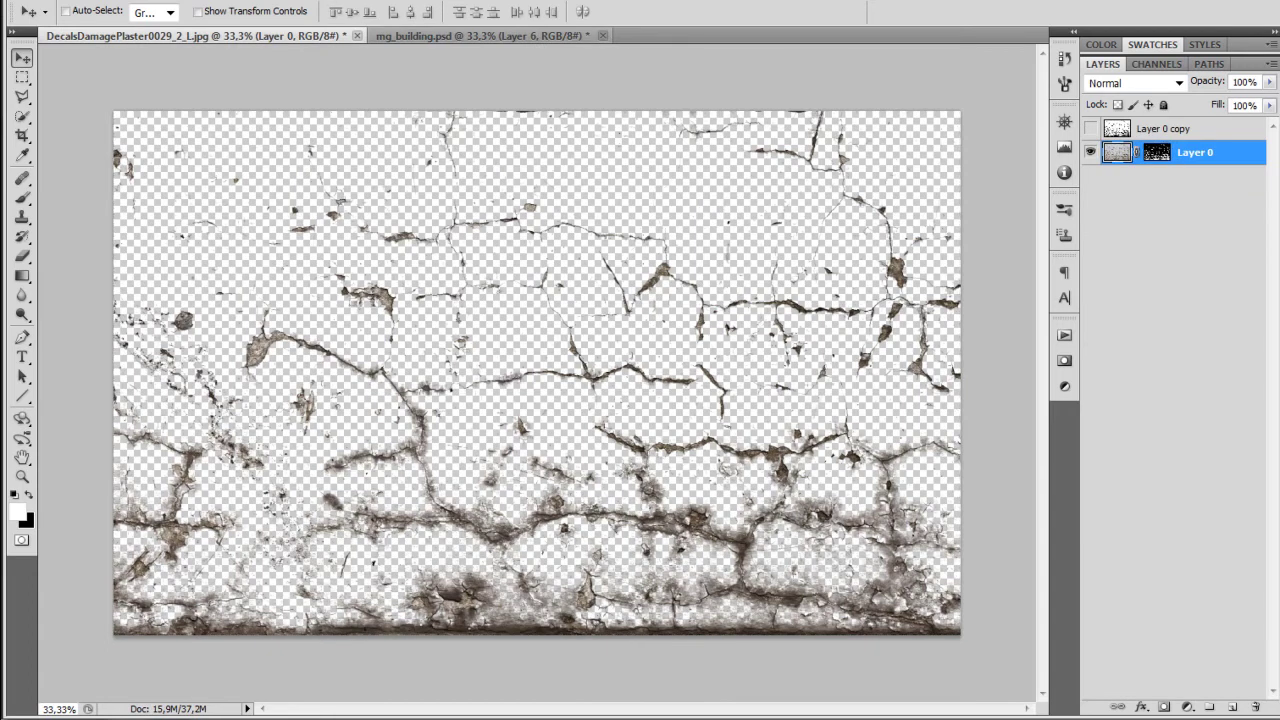
pyautogui.hotkey('ctrl', 'Tab')
pyautogui.hotkey('ctrl', 'v')
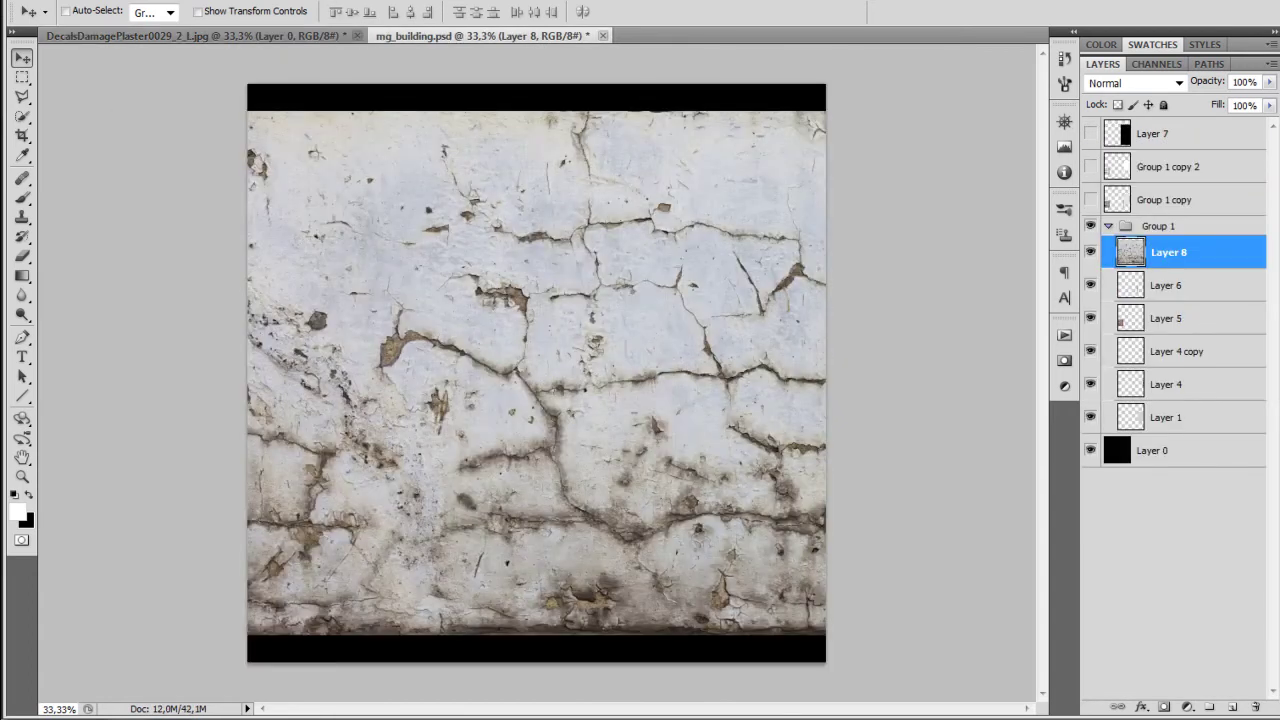
pyautogui.hotkey('ctrl', 'z')
# Copy the masked cracks of DecalsDamagePlaster0029_2_L.jpg with Copy Merged and paste them above Layer 6 in mg_building.psd
pyautogui.hotkey('ctrl', 'Tab')
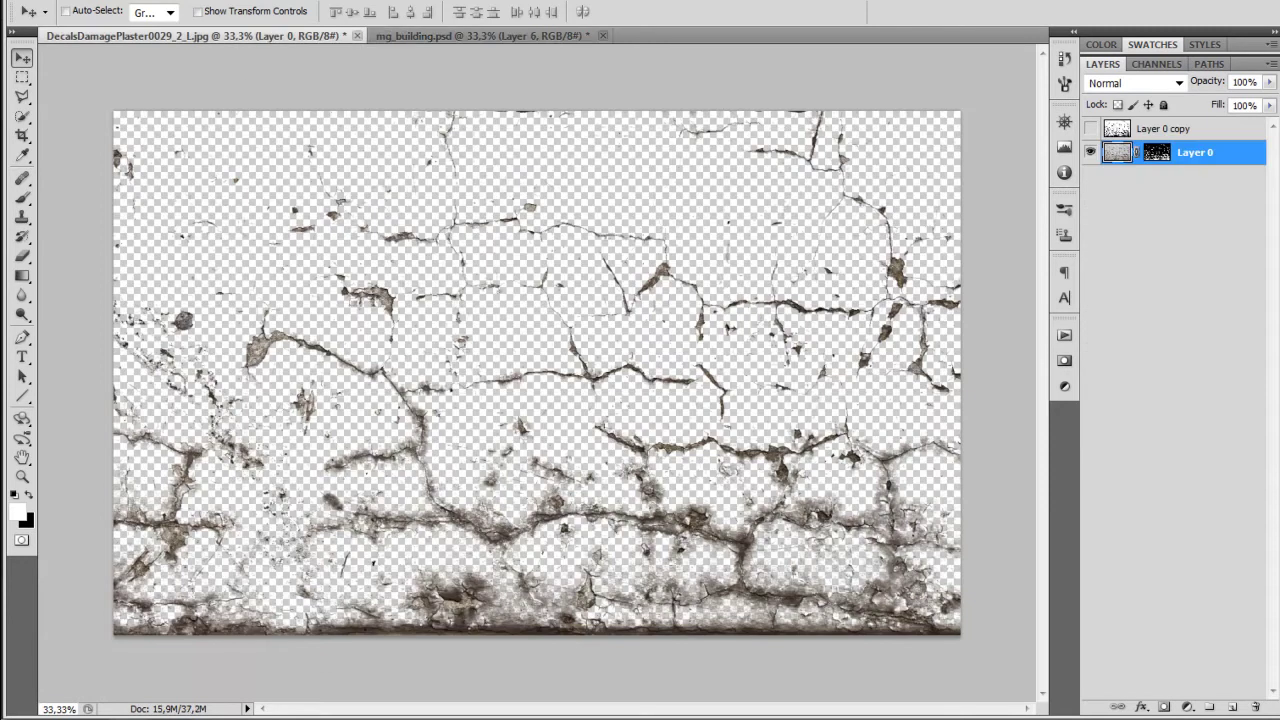
pyautogui.hotkey('ctrl', 'a')
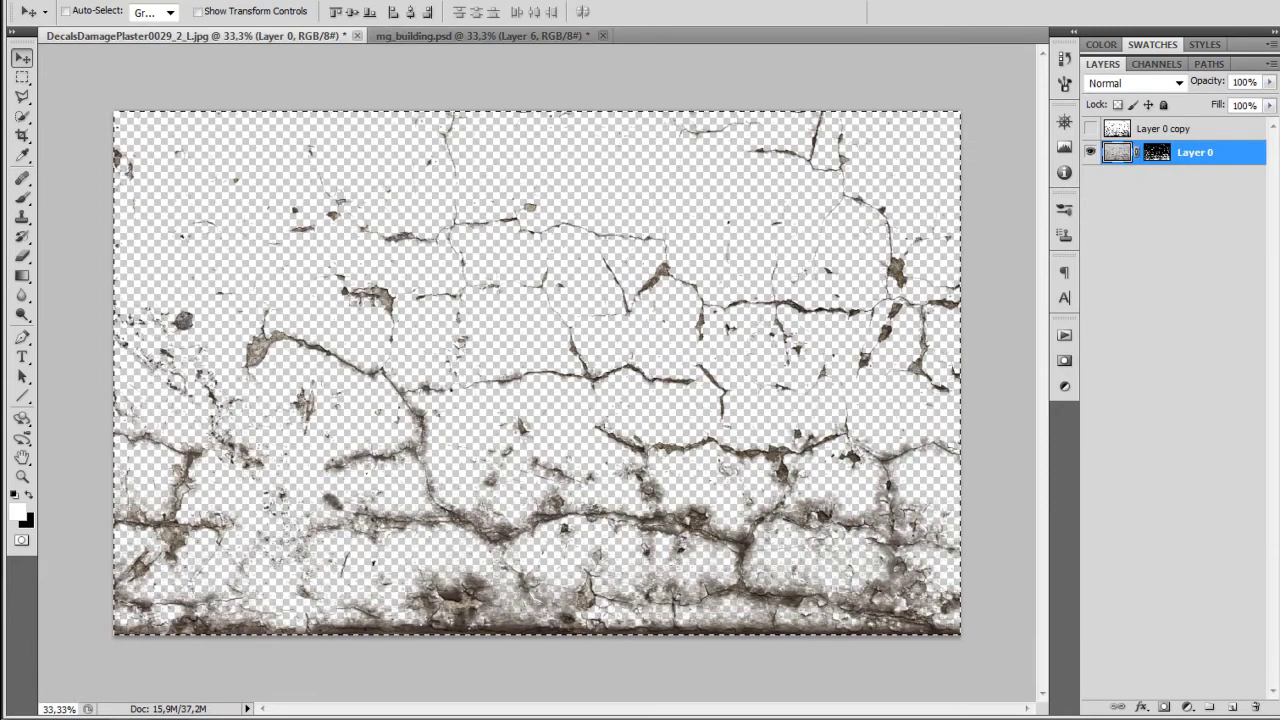
pyautogui.hotkey('ctrl', 'd')
pyautogui.hotkey('ctrl', 'a')
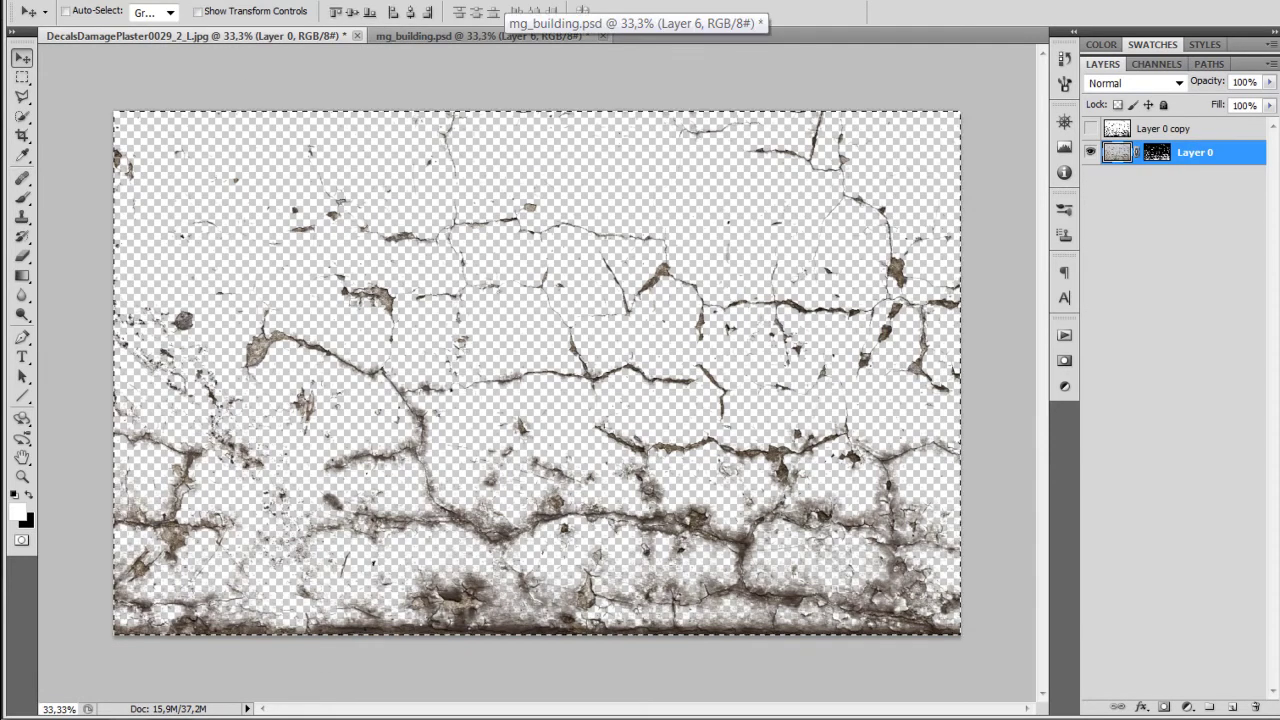
pyautogui.hotkey('alt', 'e')
pyautogui.press('Down')
pyautogui.press('Down')
pyautogui.press('Down')
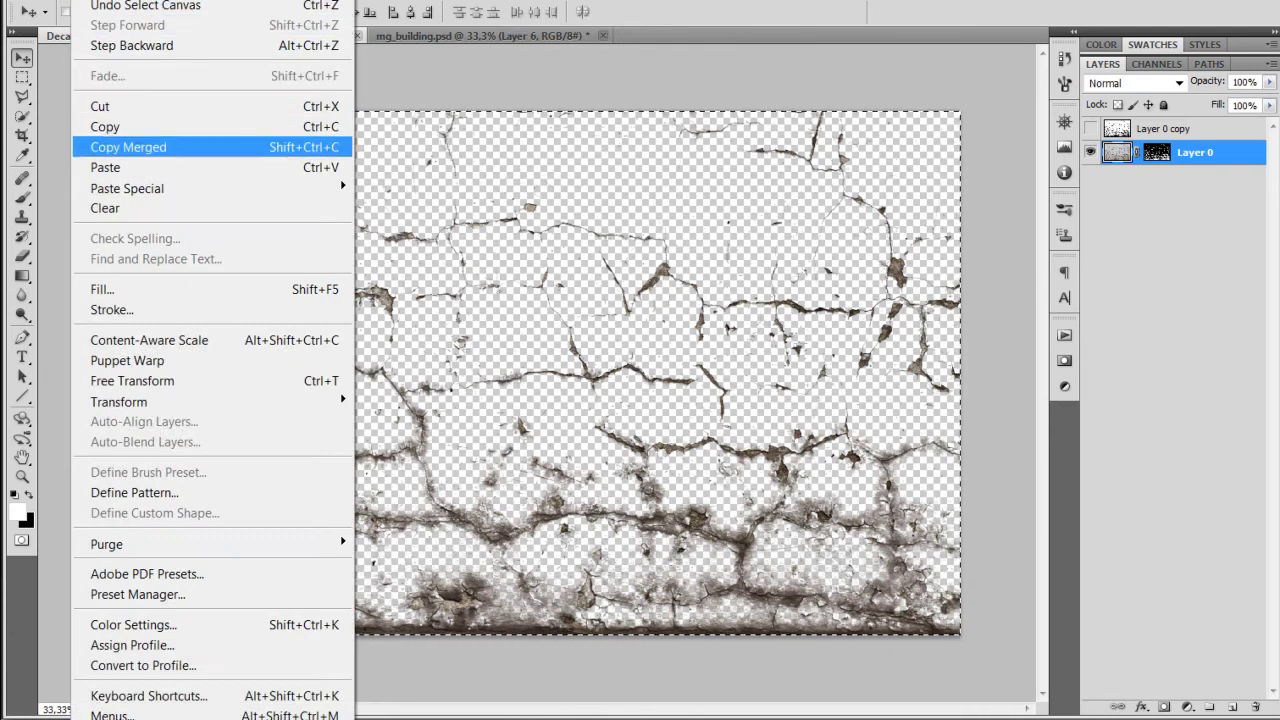
pyautogui.press('Return')
pyautogui.hotkey('ctrl', 'Tab')
pyautogui.hotkey('ctrl', 'v')
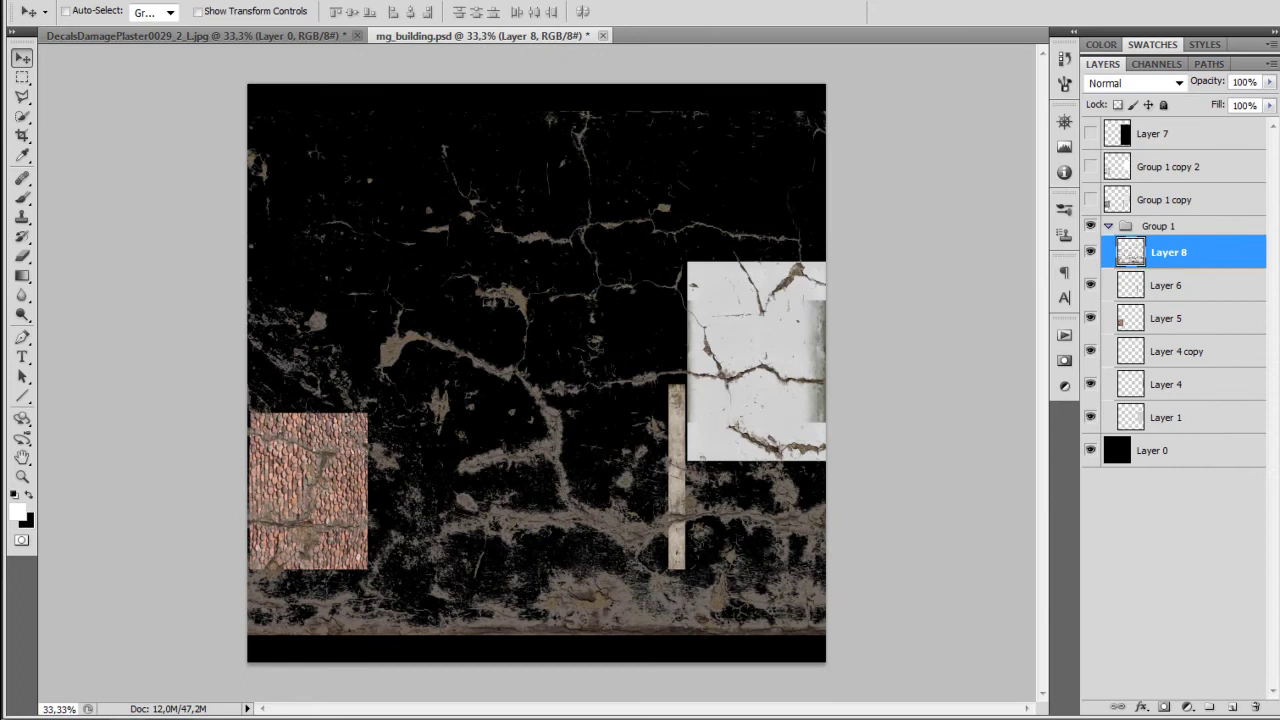
# Rotate Layer 8 by 90 degrees, scale it uniformly to about 25% and place it over the white wall area
pyautogui.hotkey('ctrl', 't')
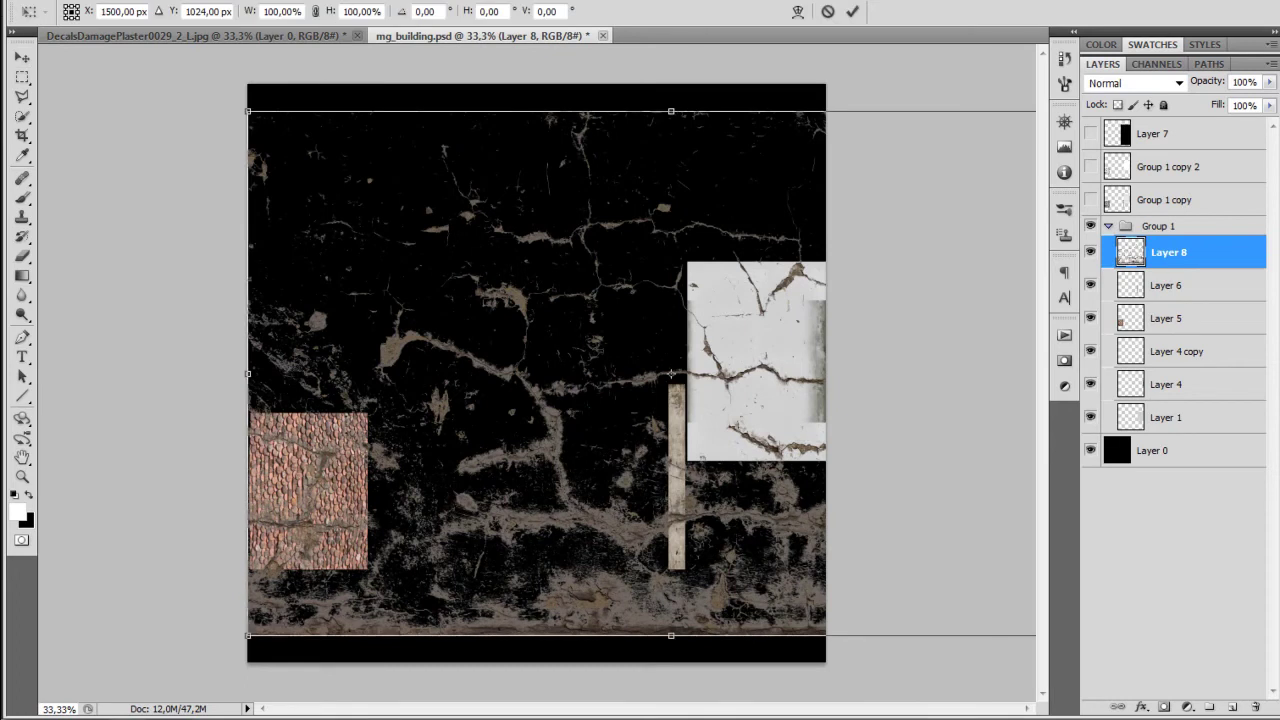
pyautogui.keyDown('shift'); pyautogui.moveTo(860, 85); pyautogui.dragTo(960, 563); pyautogui.keyUp('shift')
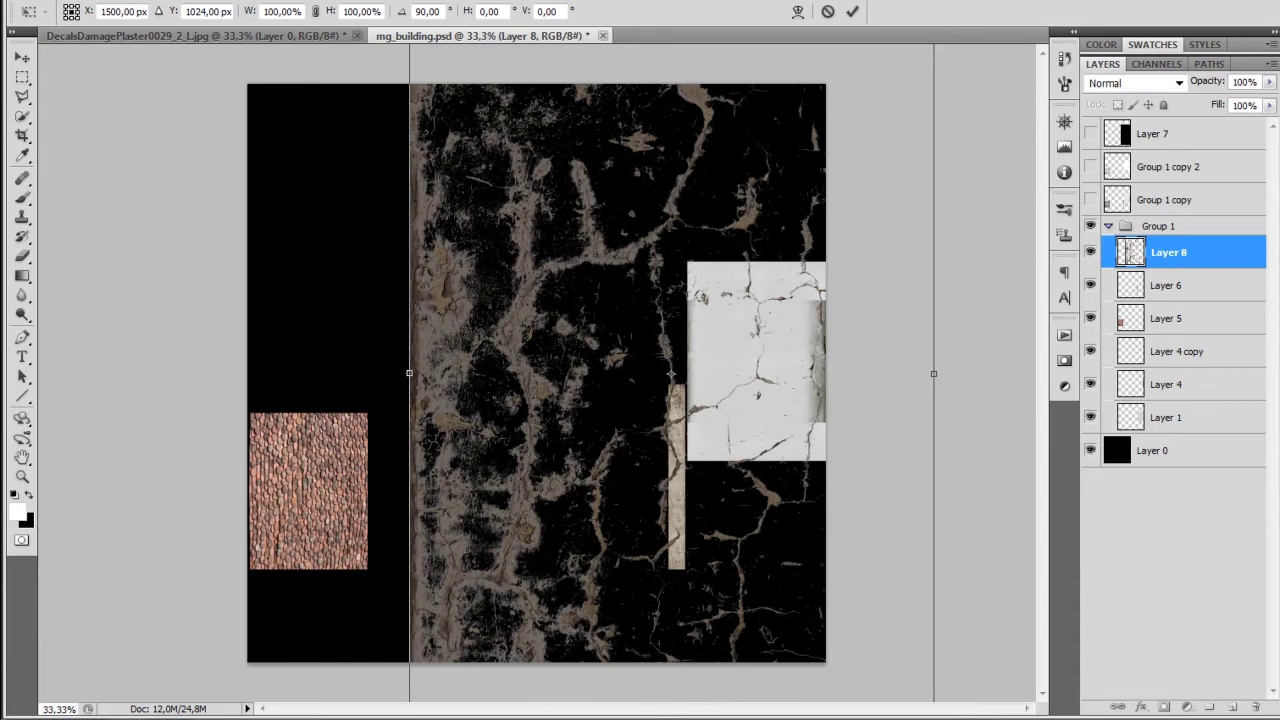
pyautogui.keyDown('alt'); pyautogui.scroll(-4, 537, 373); pyautogui.keyUp('alt')
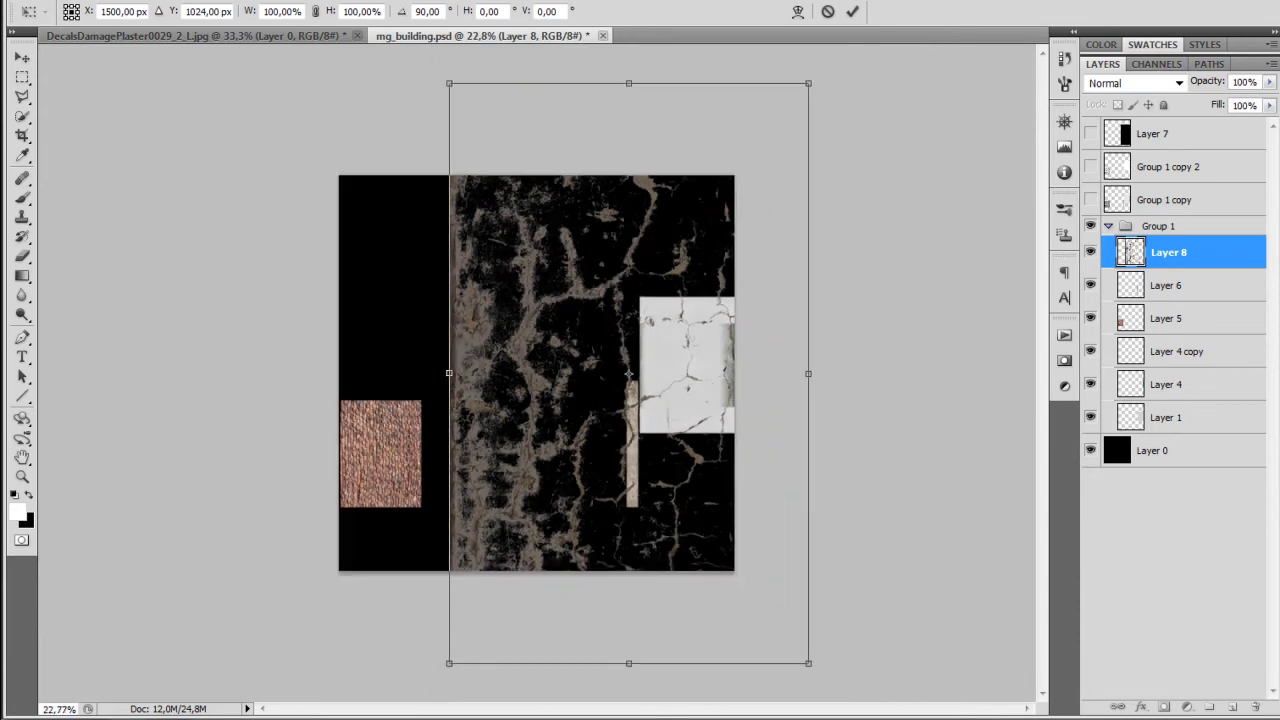
pyautogui.keyDown('alt'); pyautogui.keyDown('shift'); pyautogui.moveTo(809, 663); pyautogui.dragTo(674, 446); pyautogui.keyUp('shift'); pyautogui.keyUp('alt')
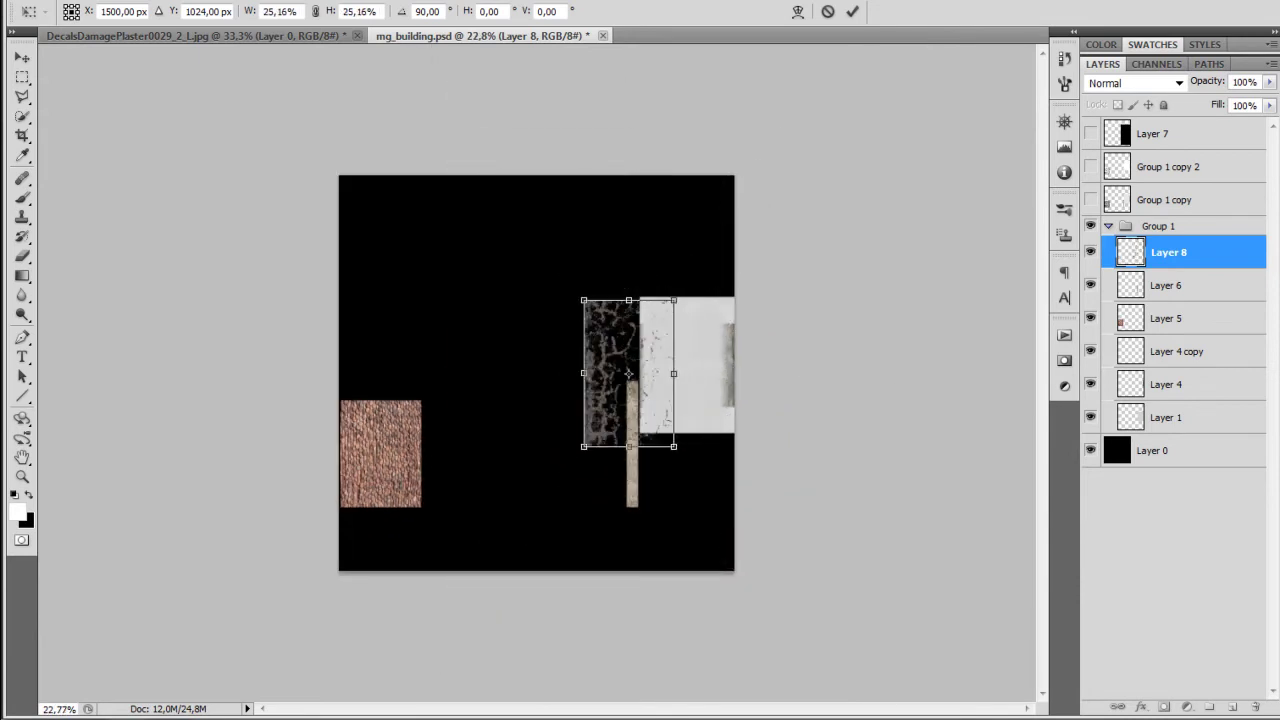
pyautogui.moveTo(646, 401); pyautogui.dragTo(213, 402)
pyautogui.press('Return')
pyautogui.hotkey('ctrl', '1')
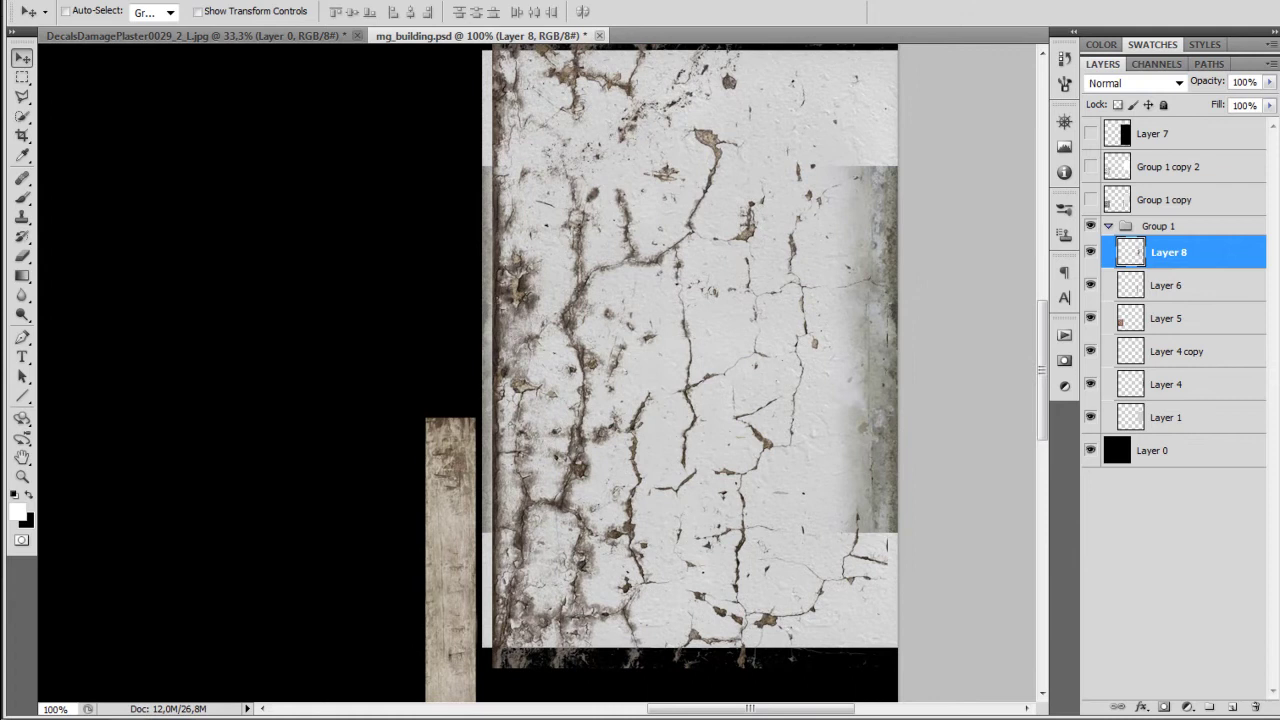
# Shrink the crack layer further in proportion and align its heavily damaged side with the white wall's inner edge
pyautogui.hotkey('ctrl', 't')
pyautogui.keyDown('alt'); pyautogui.keyDown('shift'); pyautogui.moveTo(888, 668); pyautogui.dragTo(817, 554); pyautogui.keyUp('shift'); pyautogui.keyUp('alt')
pyautogui.press('Return')
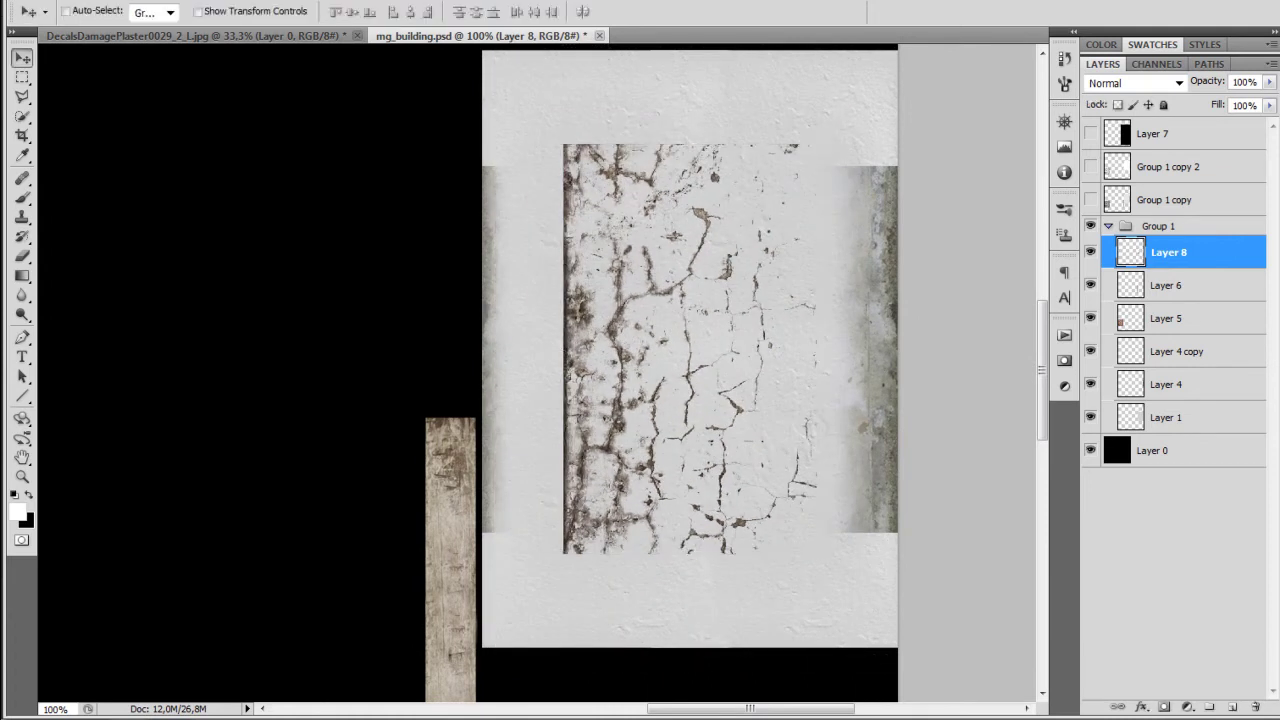
pyautogui.moveTo(690, 348); pyautogui.dragTo(609, 348)
# Fade the cracks and hard borders of Layer 8 with the Eraser, reducing the brush from 100 to 45 for the heavy vertical crack
pyautogui.press('e')
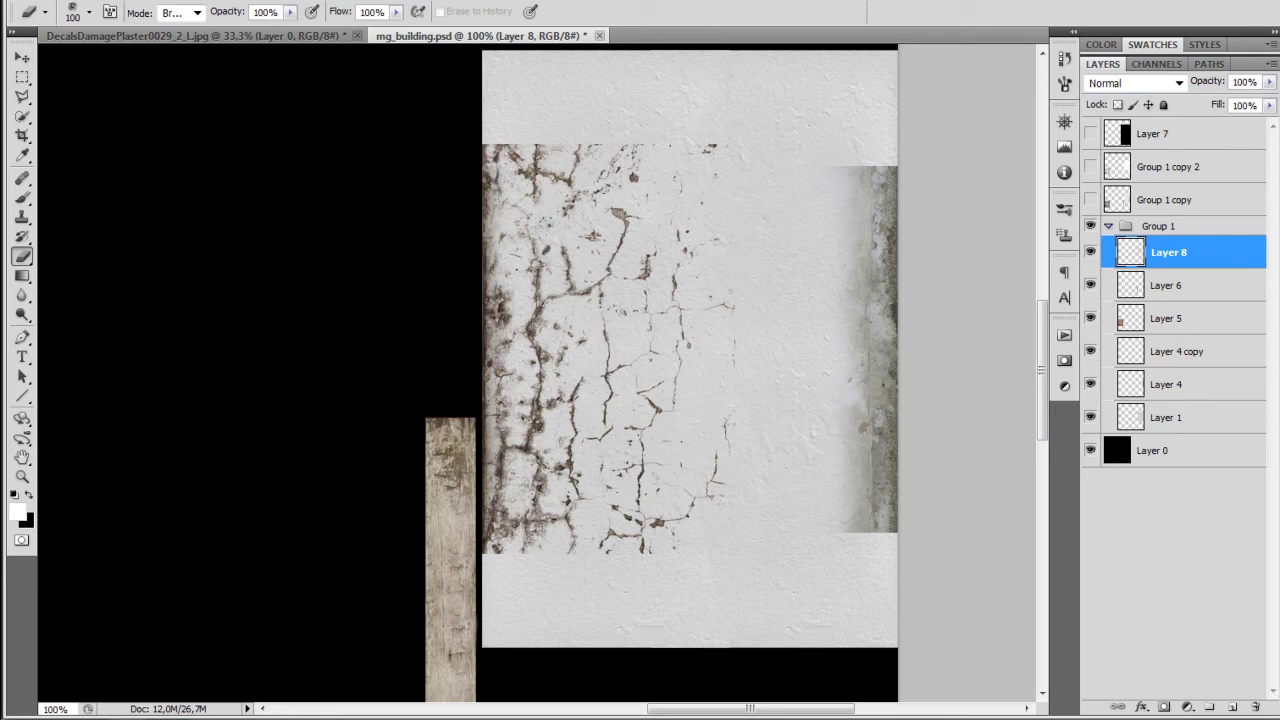
pyautogui.moveTo(624, 208)
pyautogui.mouseDown()
pyautogui.moveTo(624, 248)
pyautogui.moveTo(592, 288)
pyautogui.moveTo(612, 308)
pyautogui.mouseUp()
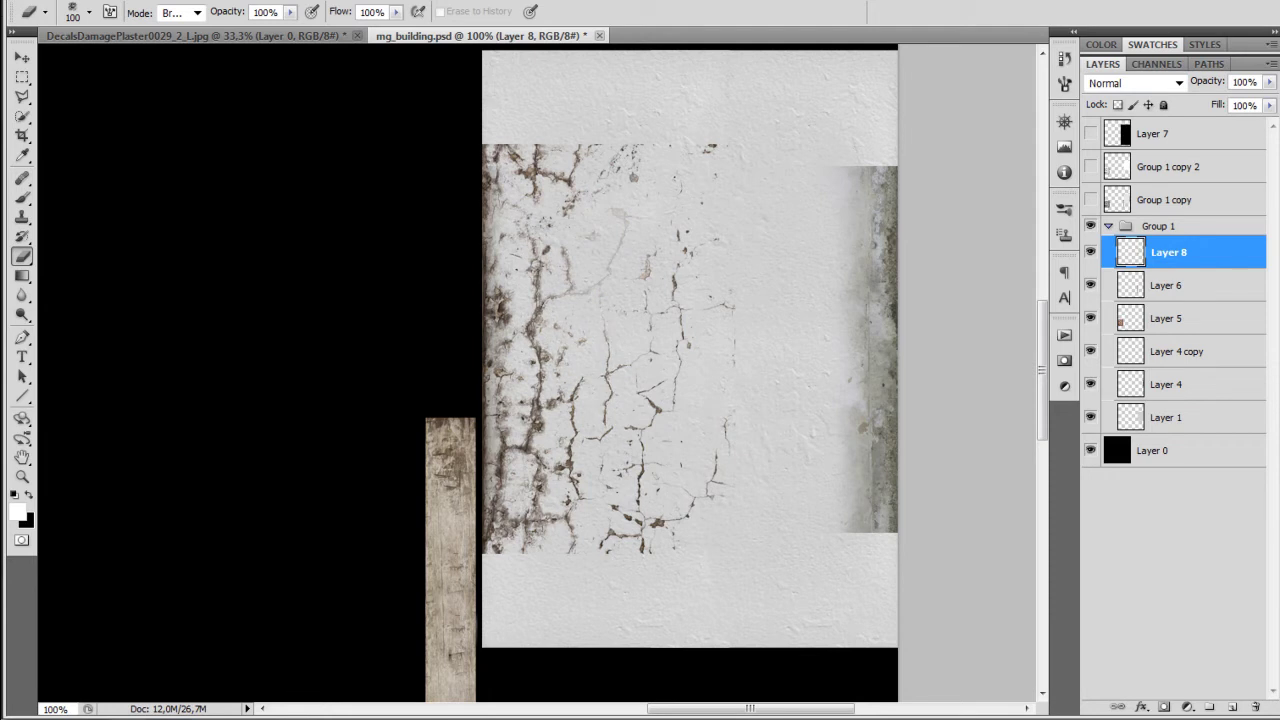
pyautogui.moveTo(562, 146); pyautogui.dragTo(486, 164)
pyautogui.moveTo(532, 536)
pyautogui.mouseDown()
pyautogui.moveTo(490, 548)
pyautogui.moveTo(535, 414)
pyautogui.moveTo(608, 364)
pyautogui.mouseUp()
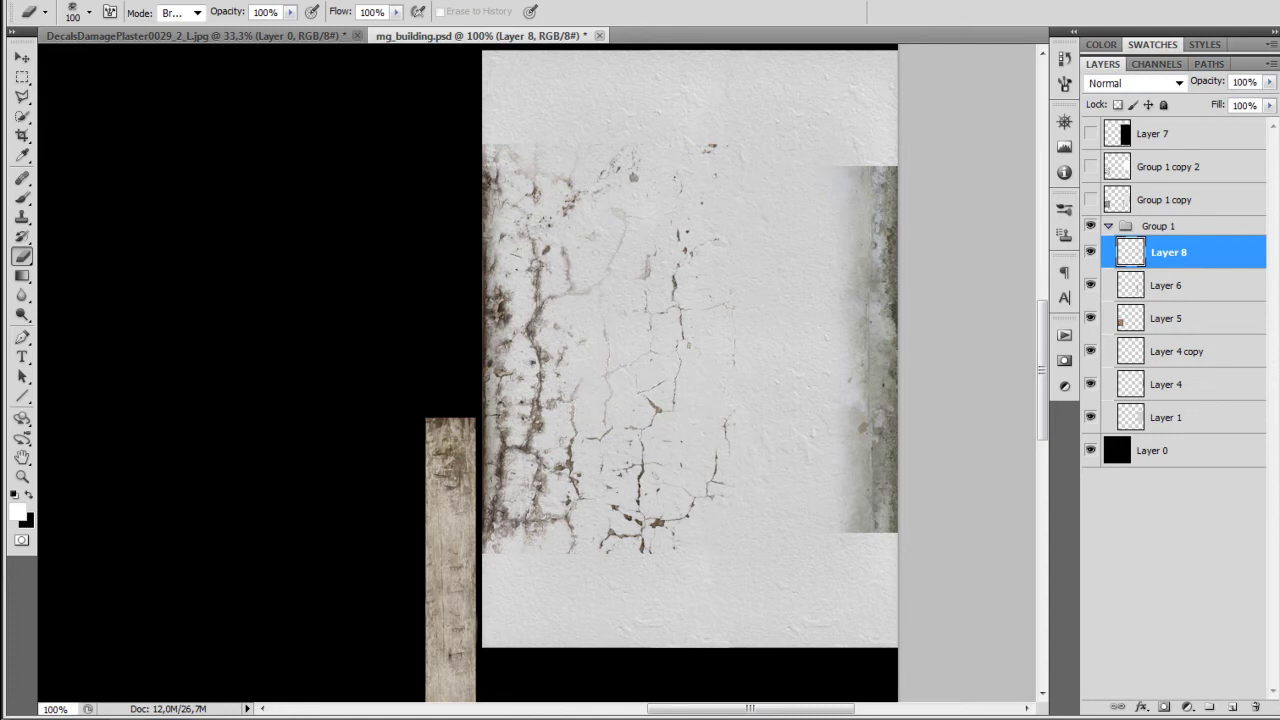
pyautogui.moveTo(540, 252)
pyautogui.mouseDown()
pyautogui.moveTo(512, 520)
pyautogui.moveTo(528, 400)
pyautogui.moveTo(540, 490)
pyautogui.mouseUp()
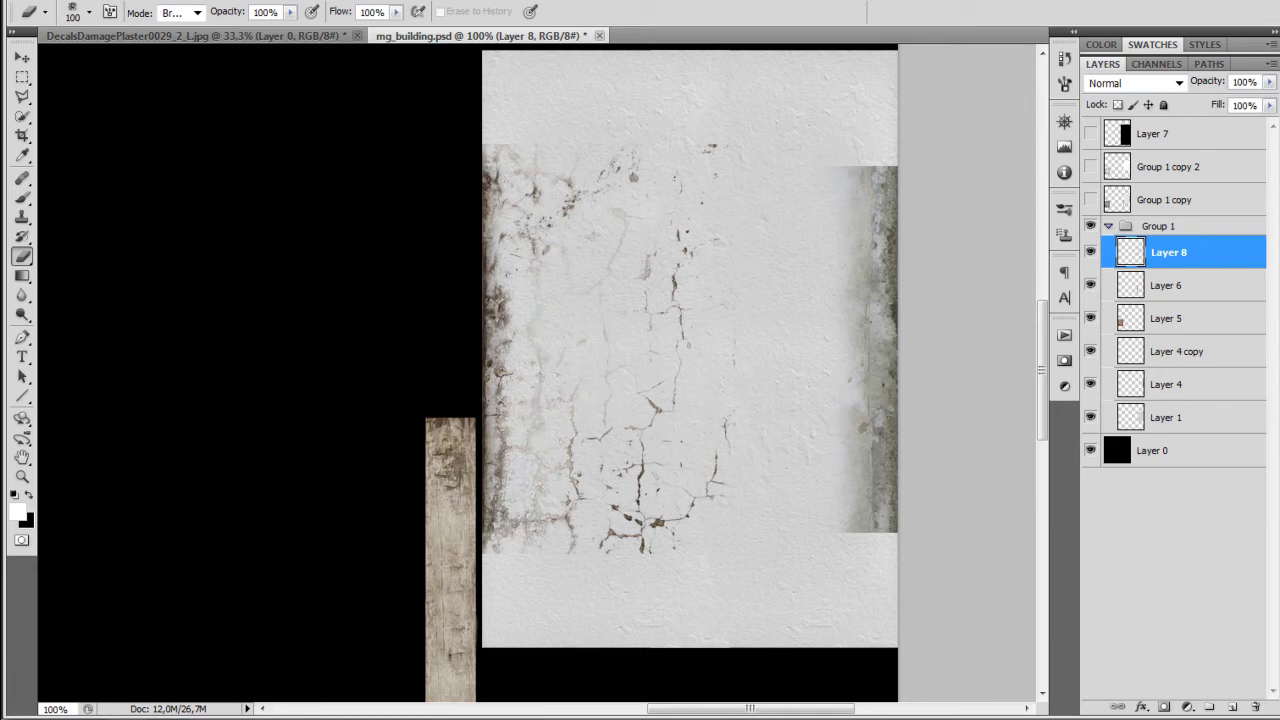
pyautogui.hotkey('ctrl', 'z')
pyautogui.moveTo(530, 345)
pyautogui.mouseDown()
pyautogui.moveTo(543, 296)
pyautogui.moveTo(534, 310)
pyautogui.mouseUp()
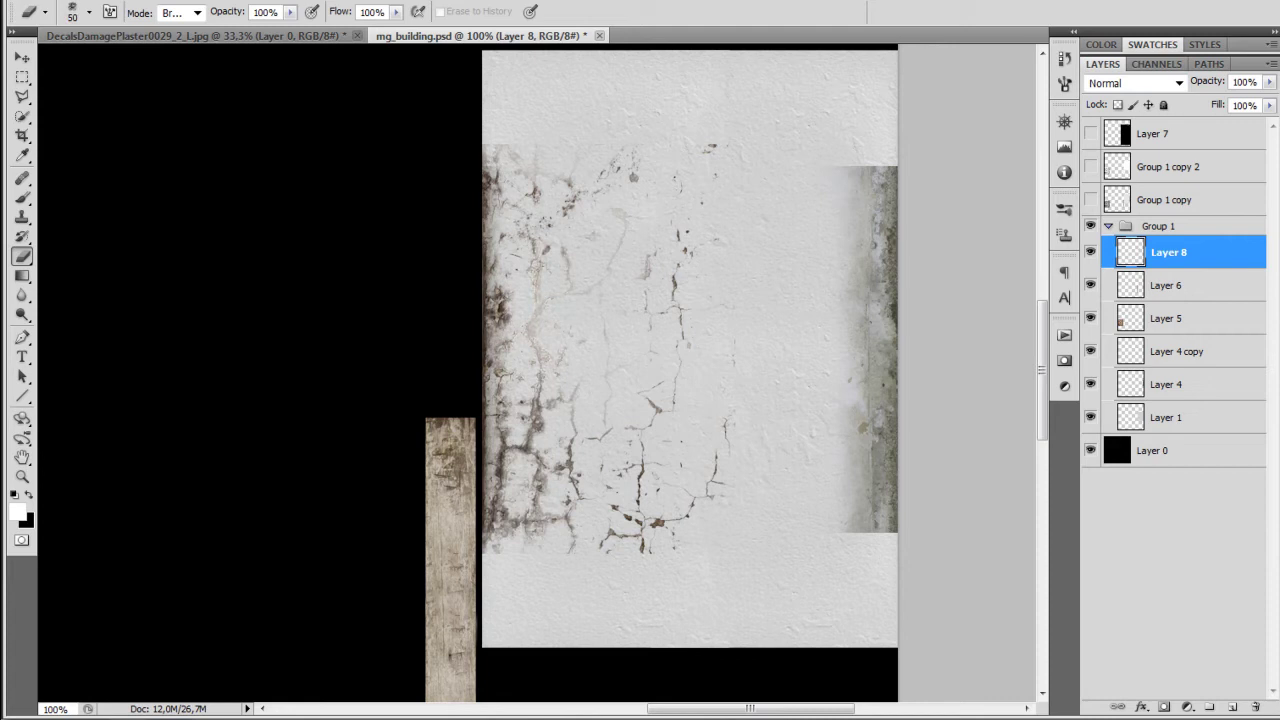
pyautogui.moveTo(538, 250)
pyautogui.mouseDown()
pyautogui.moveTo(530, 430)
pyautogui.moveTo(560, 440)
pyautogui.moveTo(538, 440)
pyautogui.mouseUp()
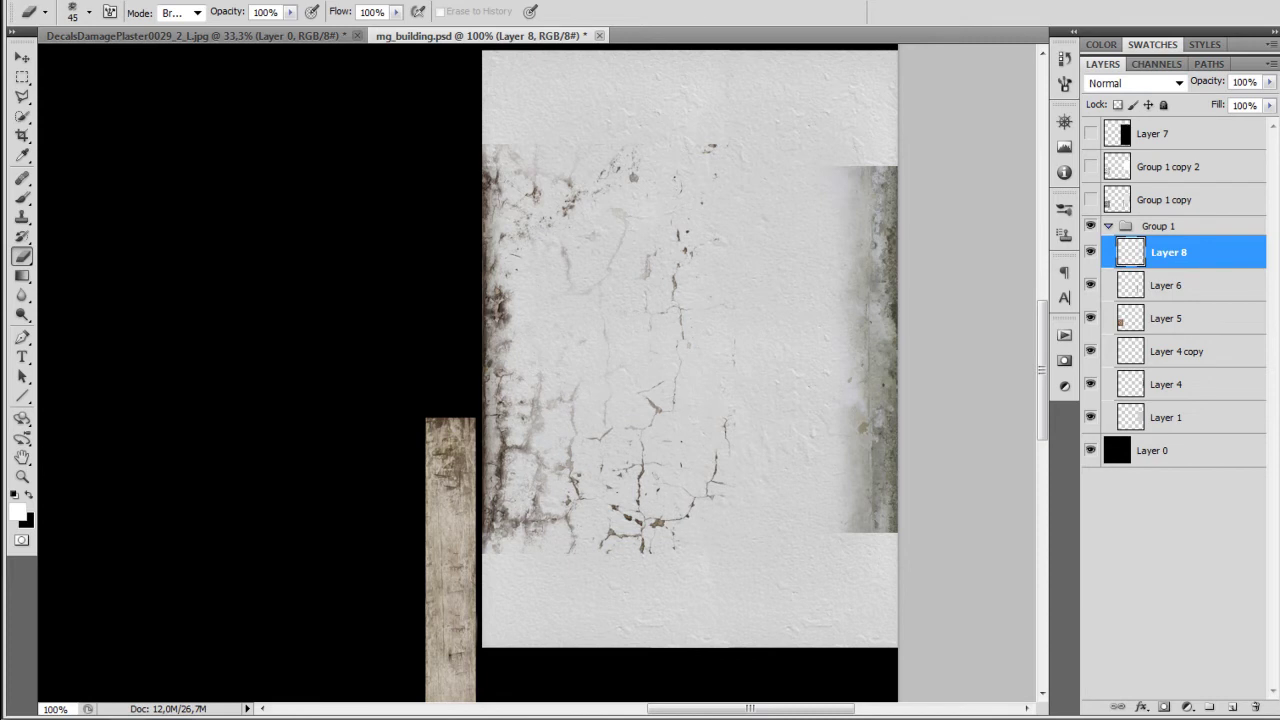
# Save a Targa copy of the texture as mg_building.tga in the textures folder, replacing the existing file
pyautogui.hotkey('ctrl', 'shift', 's')
pyautogui.press('Tab')
pyautogui.press('t')
pyautogui.press('Return')
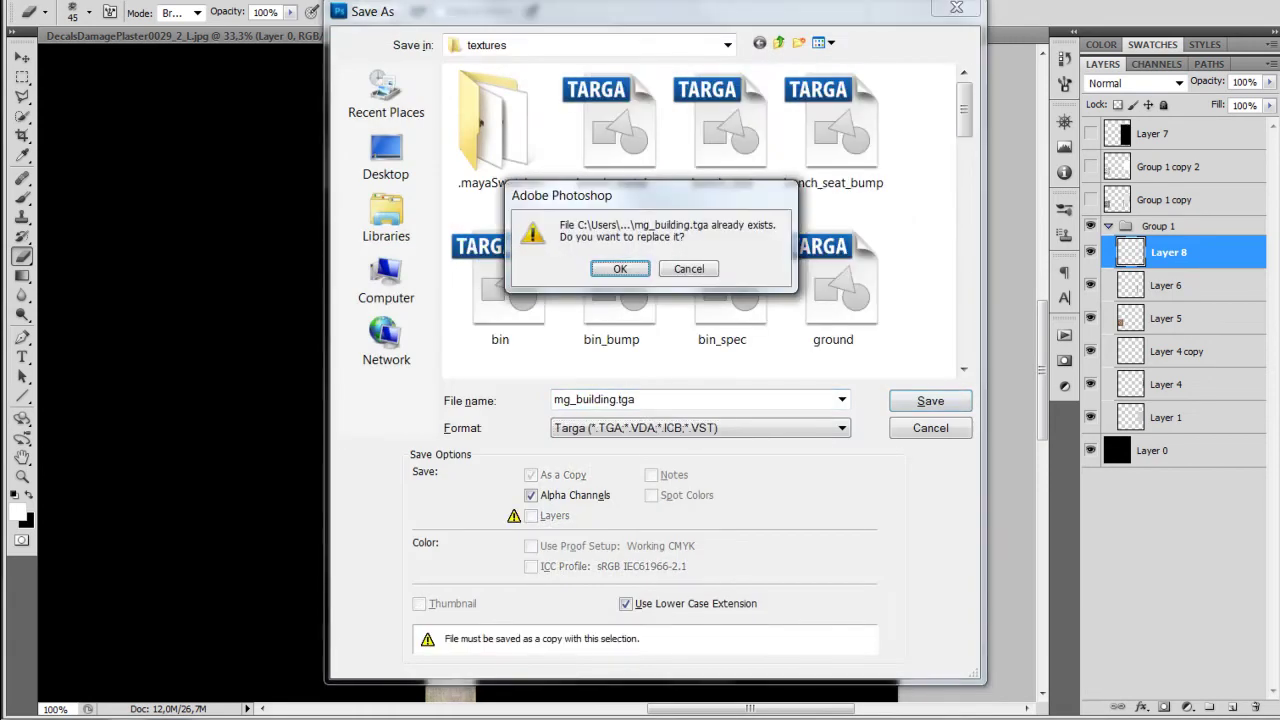
pyautogui.press('Return')
pyautogui.press('Return')
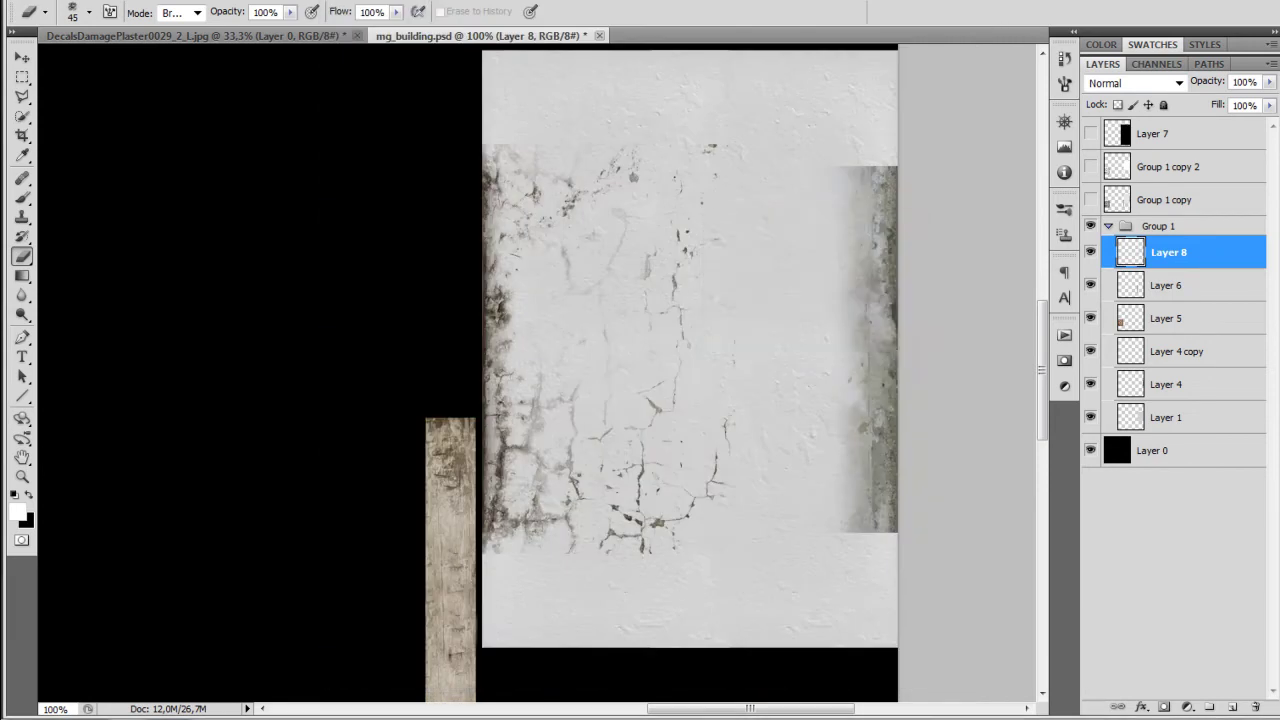
# Switch to Maya, open mg_building_material from the white background wall and reload its diffuse texture mg_building.tga
pyautogui.hotkey('alt', 'Tab')
pyautogui.click(655, 334)
pyautogui.moveTo(655, 334); pyautogui.dragTo(648, 573, button='right')
pyautogui.scroll(10, 1074, 400)
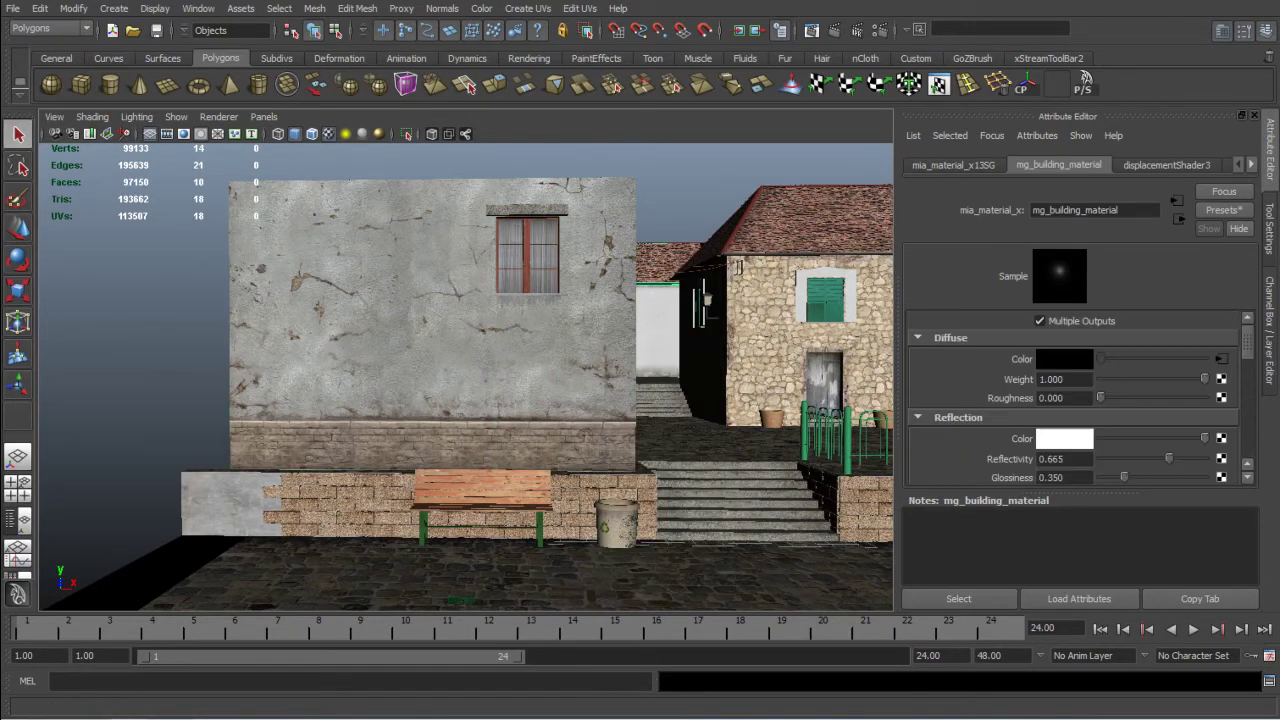
pyautogui.click(1221, 359)
pyautogui.click(1065, 432)
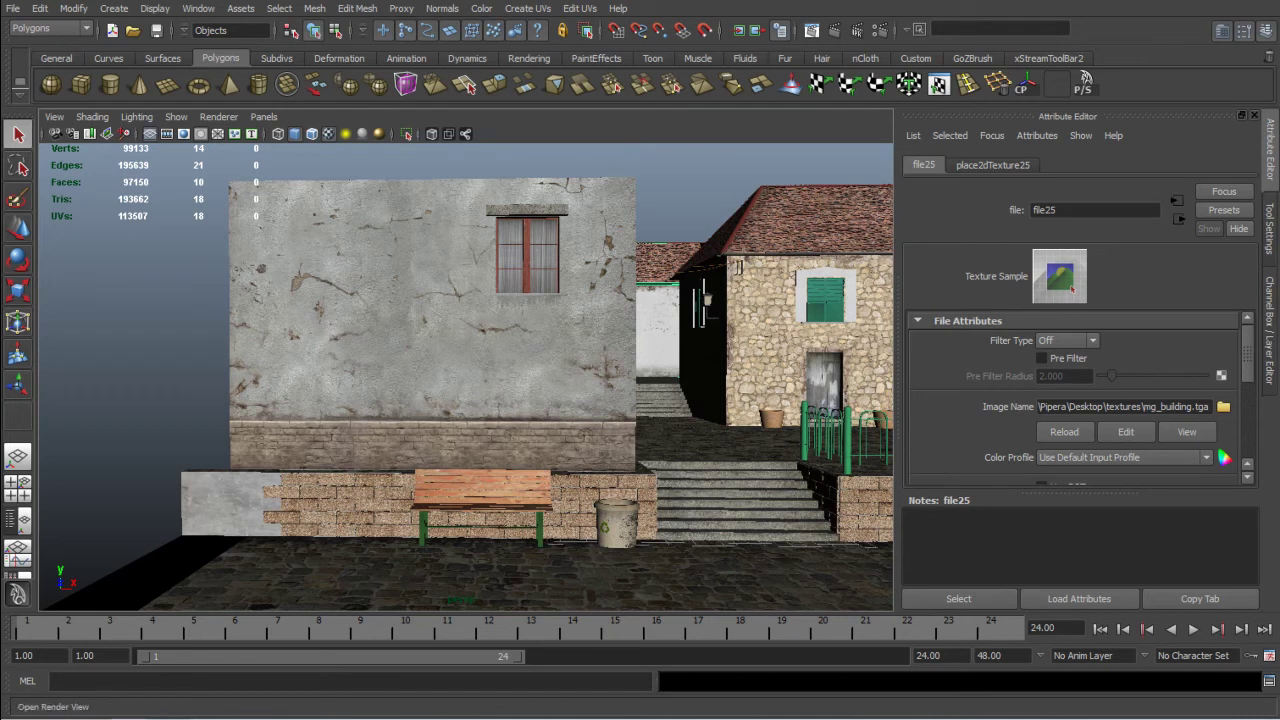
# Render only the region around the white background wall between the two houses with mental ray
pyautogui.click(811, 30)
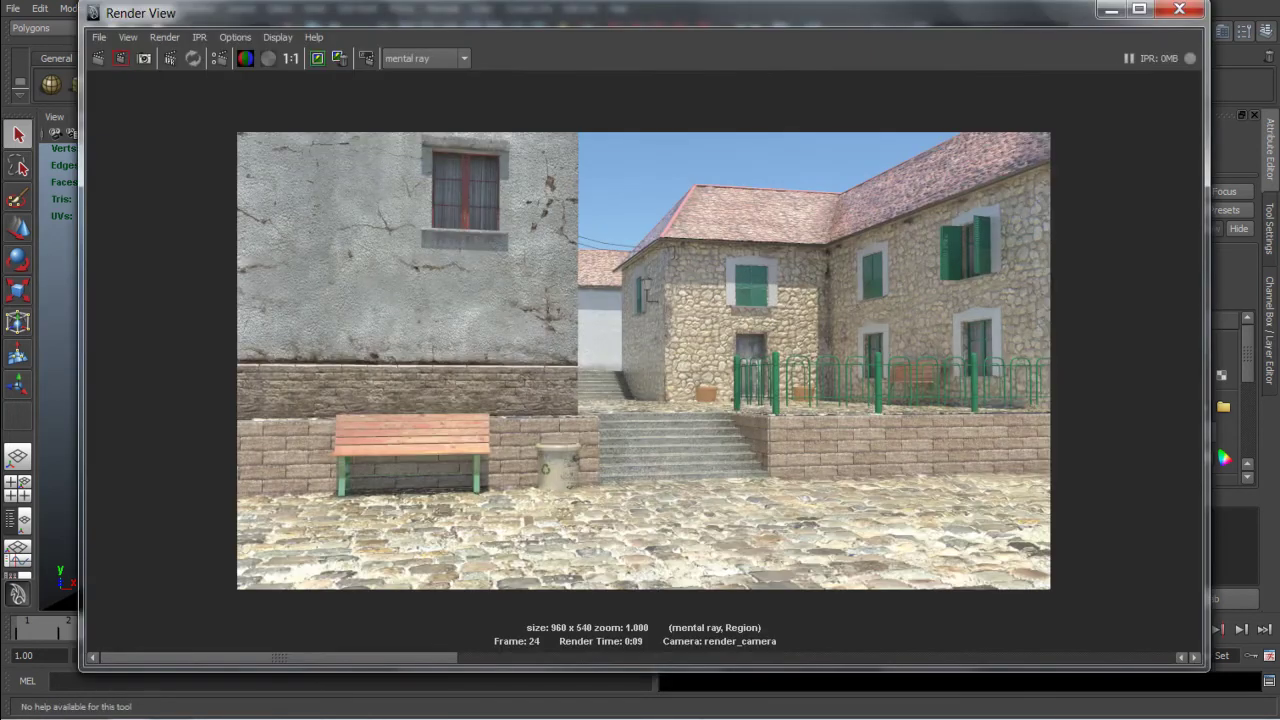
pyautogui.moveTo(551, 271); pyautogui.dragTo(641, 377)
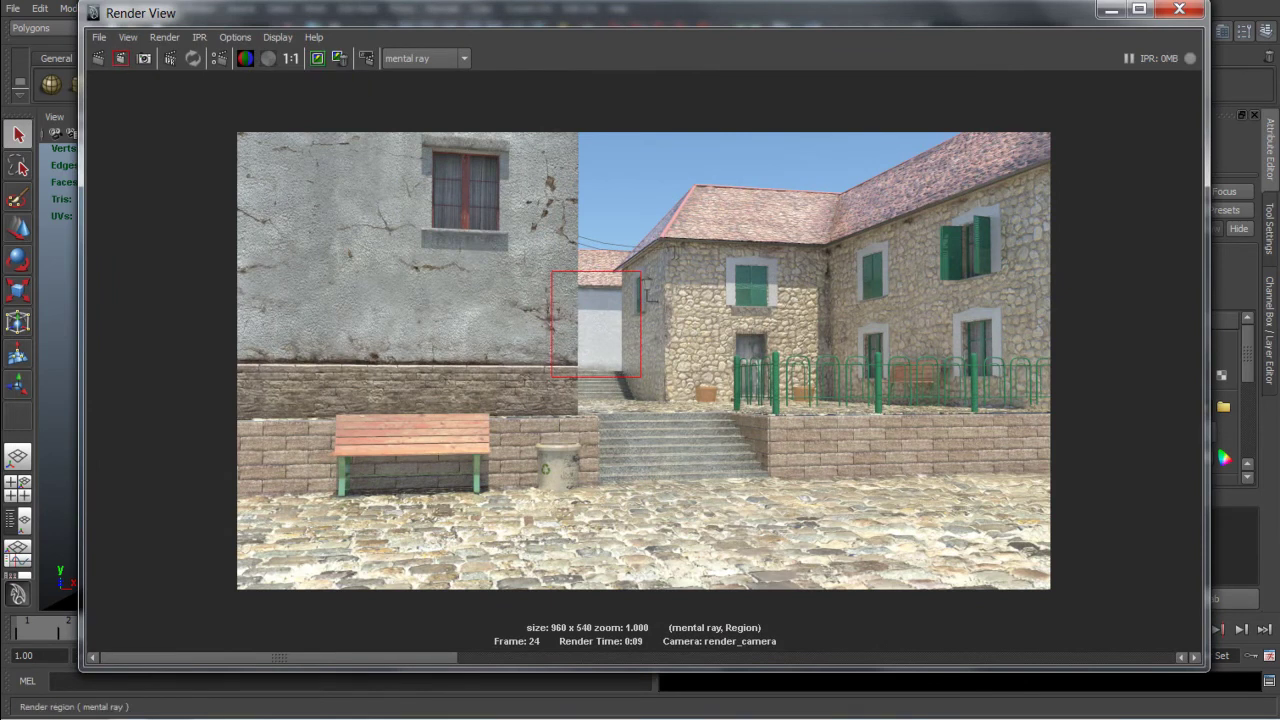
pyautogui.click(120, 58)
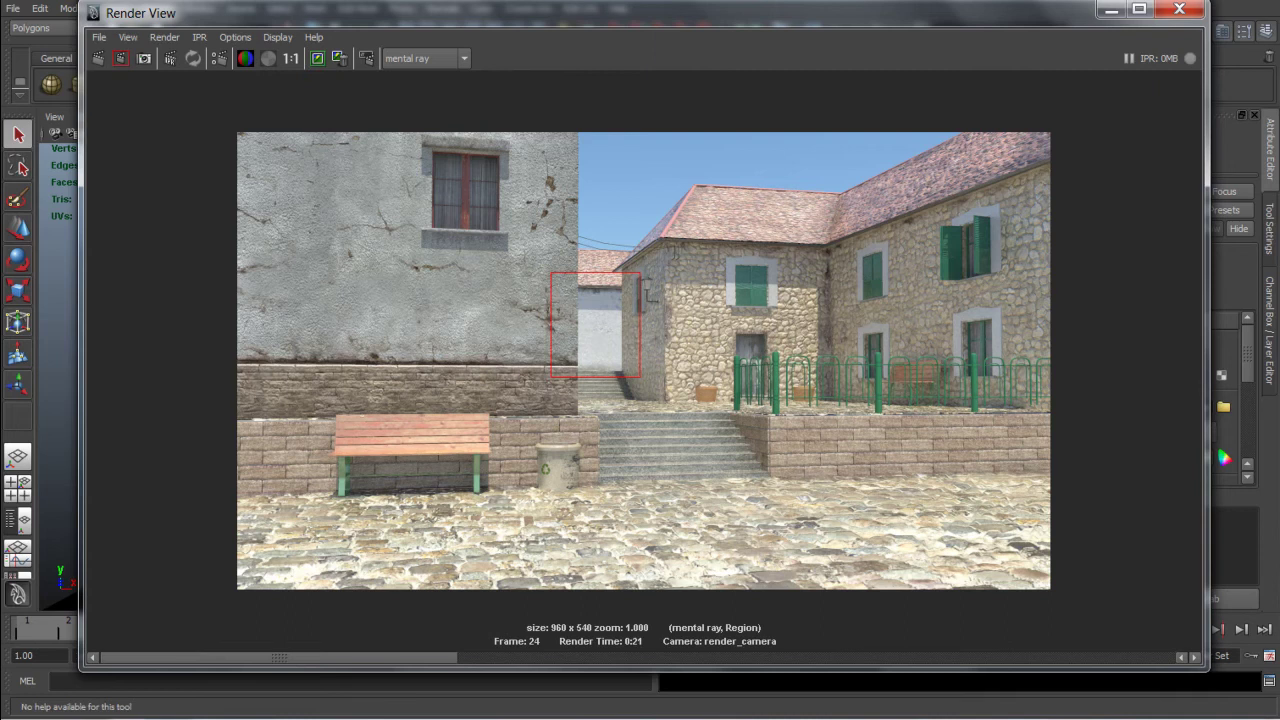
pyautogui.click(600, 325)
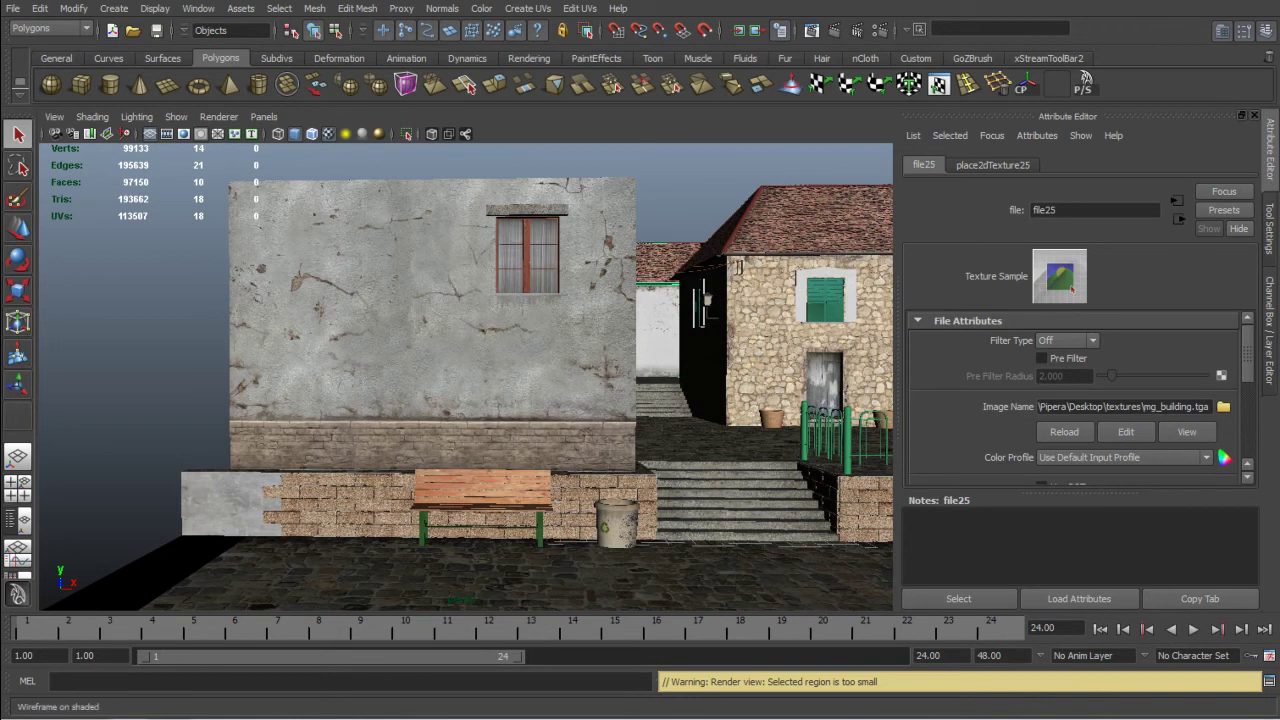
# Turn off textured display in the viewport and select the foreground house mesh, viewed from its front corner
pyautogui.click(312, 134)
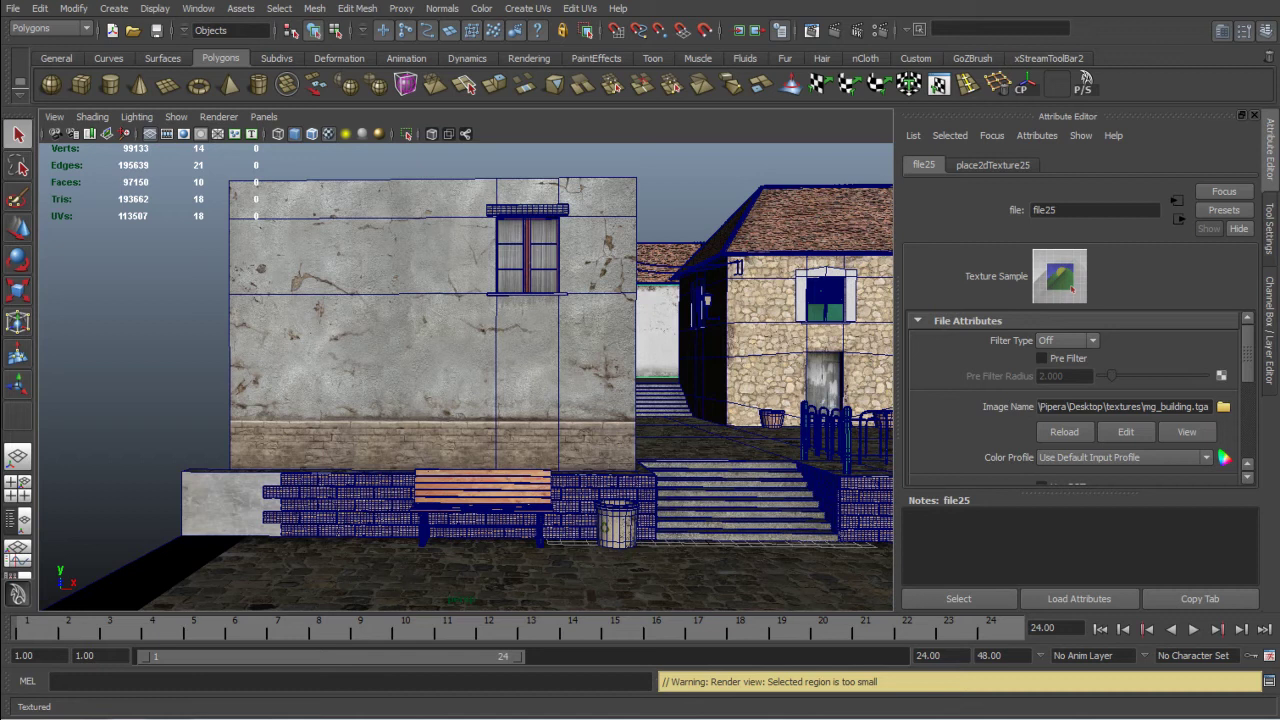
pyautogui.click(312, 134)
pyautogui.click(329, 134)
pyautogui.moveTo(520, 350)
pyautogui.keyDown('alt'); pyautogui.mouseDown()
pyautogui.moveTo(400, 385)
pyautogui.moveTo(370, 440)
pyautogui.mouseUp(); pyautogui.keyUp('alt')
pyautogui.click(470, 380)
pyautogui.scroll(5, 470, 380)
pyautogui.scroll(-3, 400, 400)
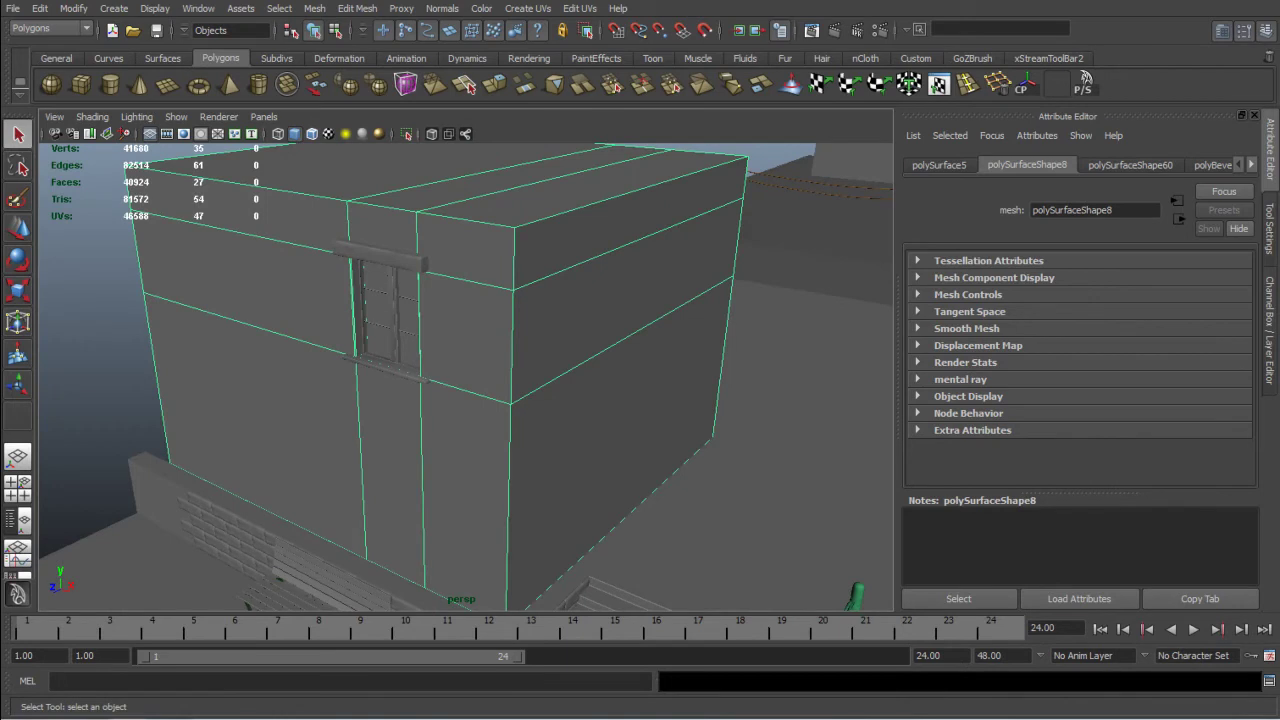
pyautogui.keyDown('alt'); pyautogui.moveTo(440, 400); pyautogui.dragTo(530, 375); pyautogui.keyUp('alt')
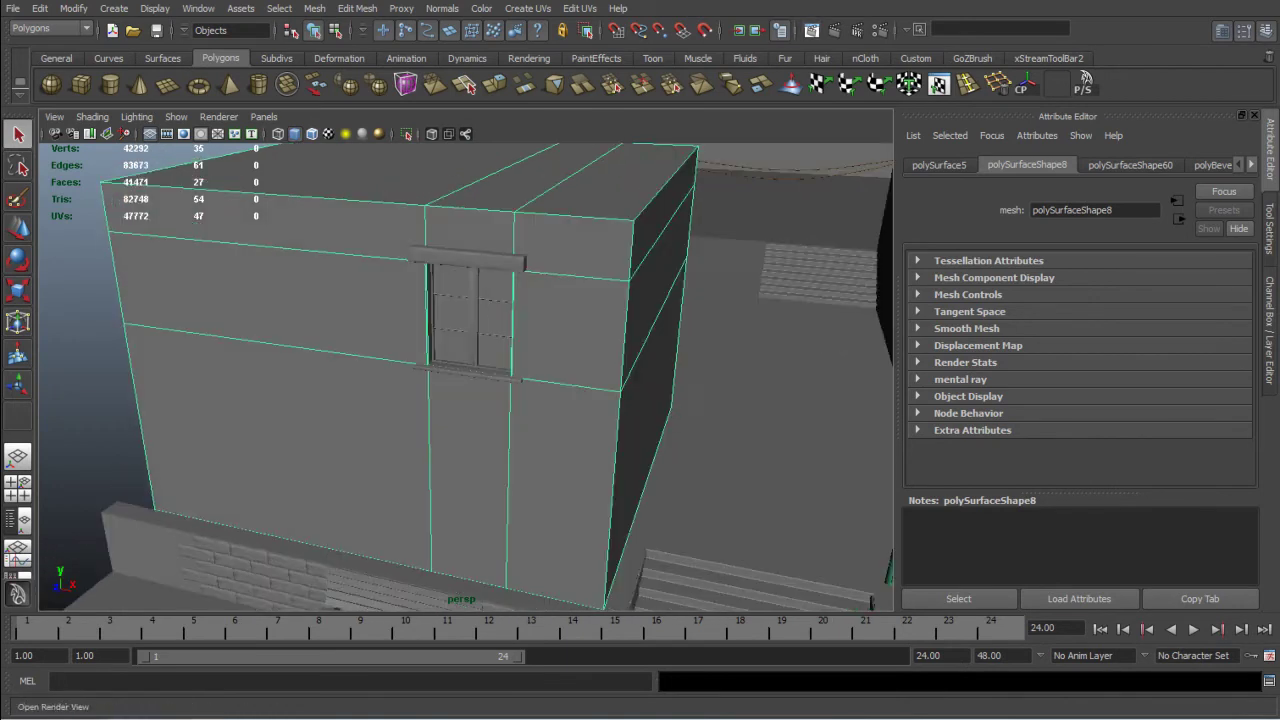
# Check the foreground house's outer corner in the last render, and examine the same corner on its mesh
pyautogui.click(738, 29)
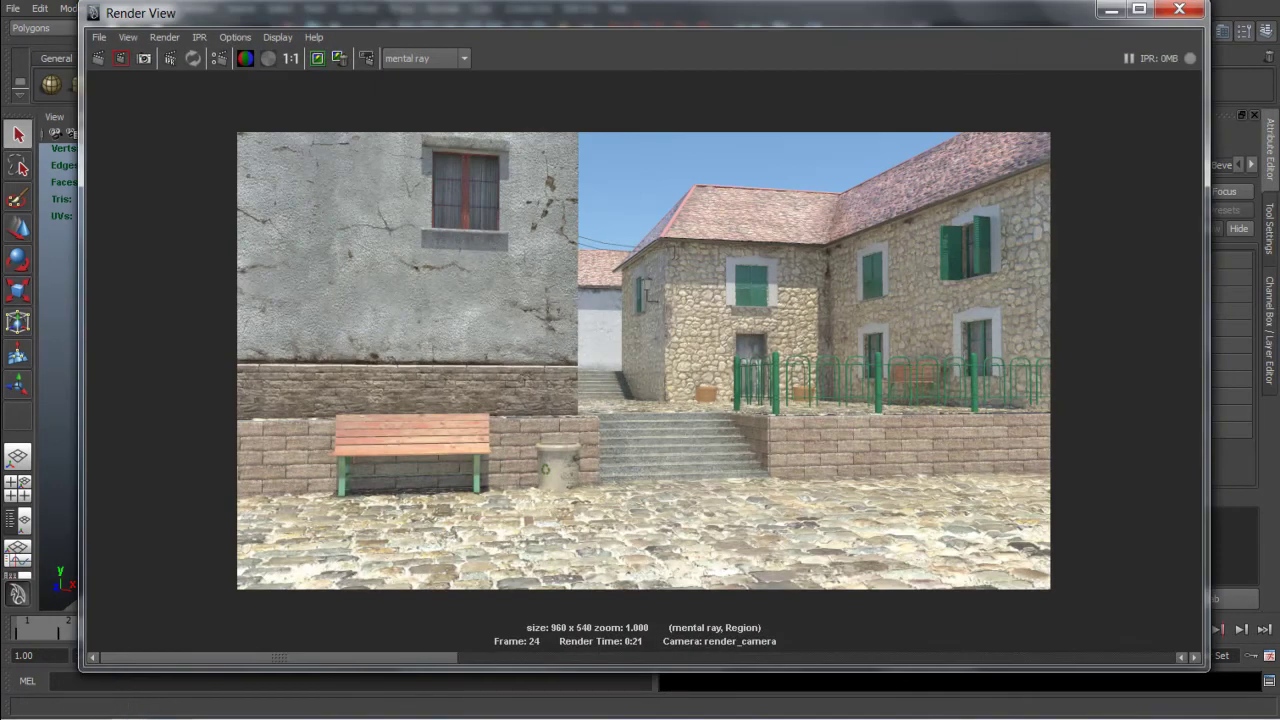
pyautogui.click(1180, 9)
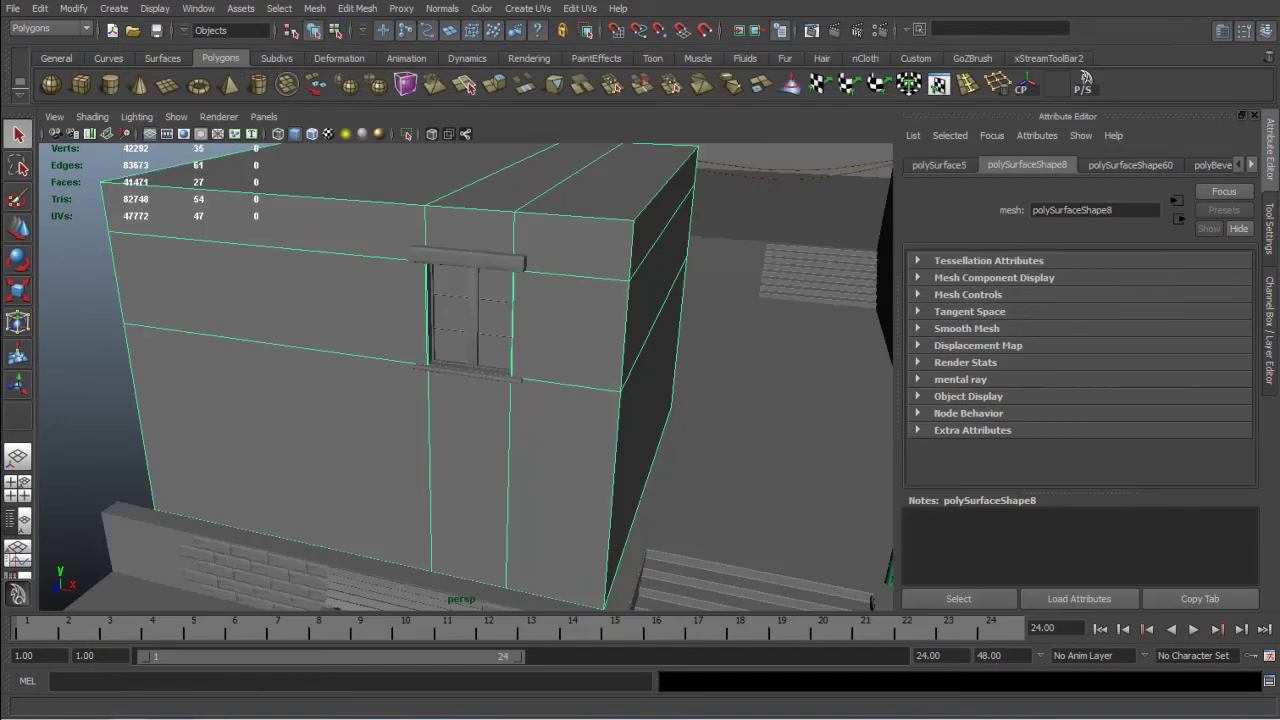
pyautogui.keyDown('alt'); pyautogui.moveTo(500, 370); pyautogui.dragTo(440, 385); pyautogui.keyUp('alt')
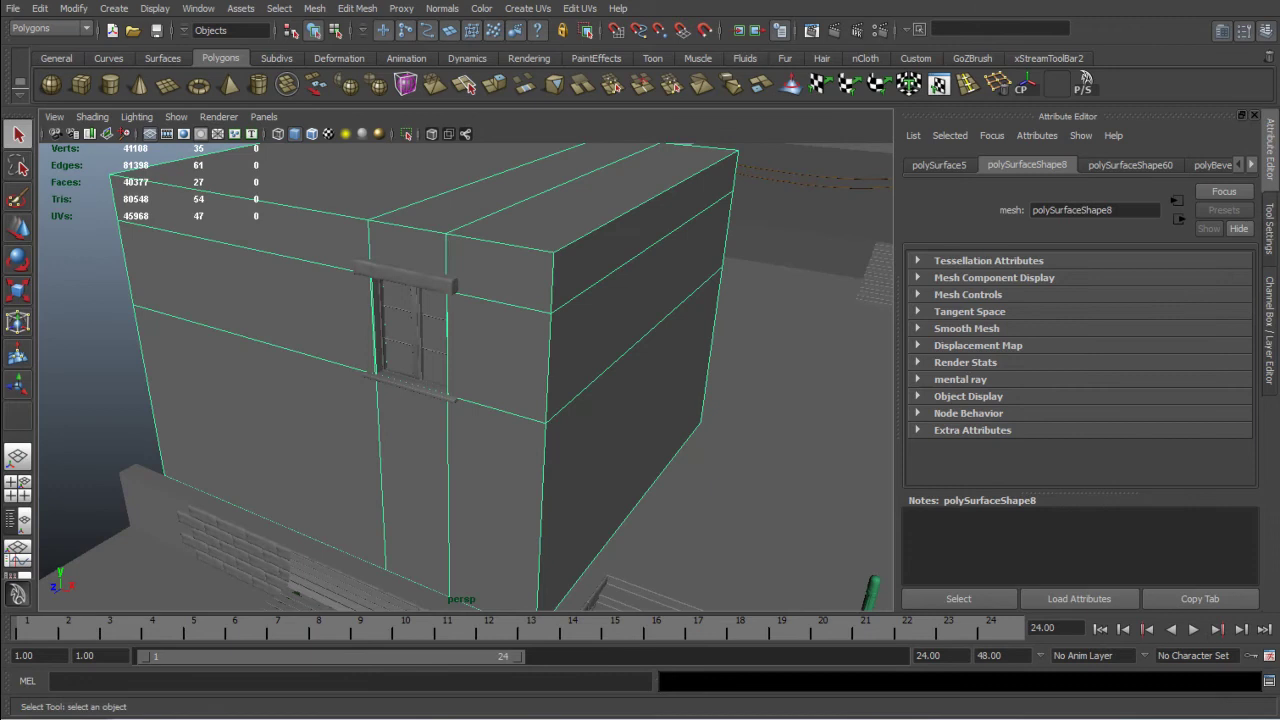
pyautogui.click(84, 365)
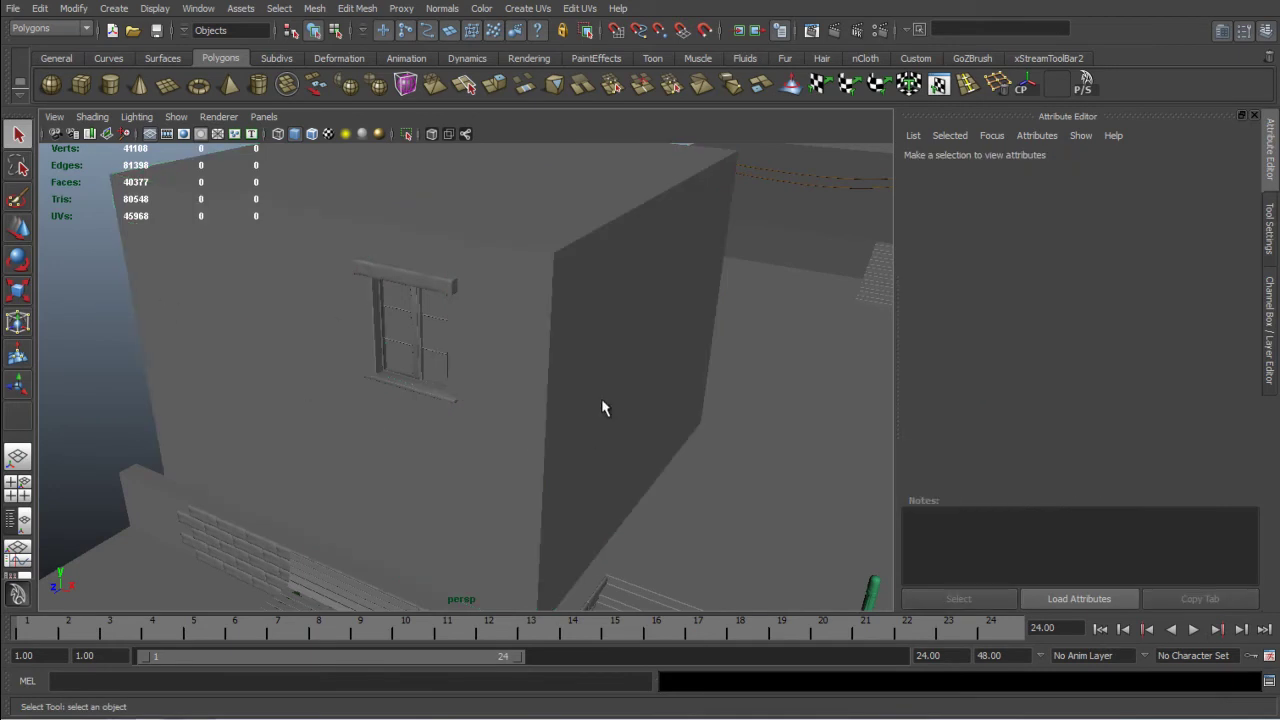
pyautogui.click(636, 298)
pyautogui.keyDown('alt'); pyautogui.moveTo(636, 298); pyautogui.dragTo(622, 300); pyautogui.keyUp('alt')
pyautogui.keyDown('alt'); pyautogui.moveTo(582, 321); pyautogui.dragTo(582, 304, button='middle'); pyautogui.keyUp('alt')
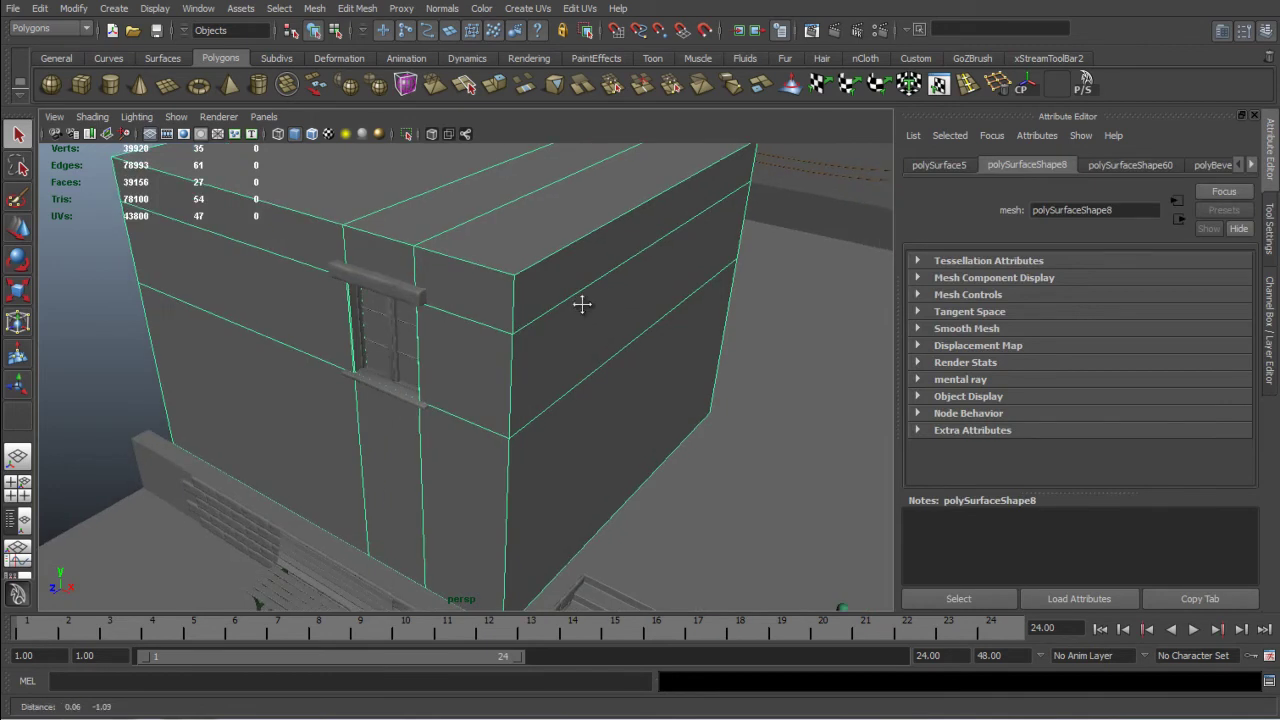
# Insert two edge loops on the foreground house's side wall, close to the vertical front corner
pyautogui.click(966, 85)
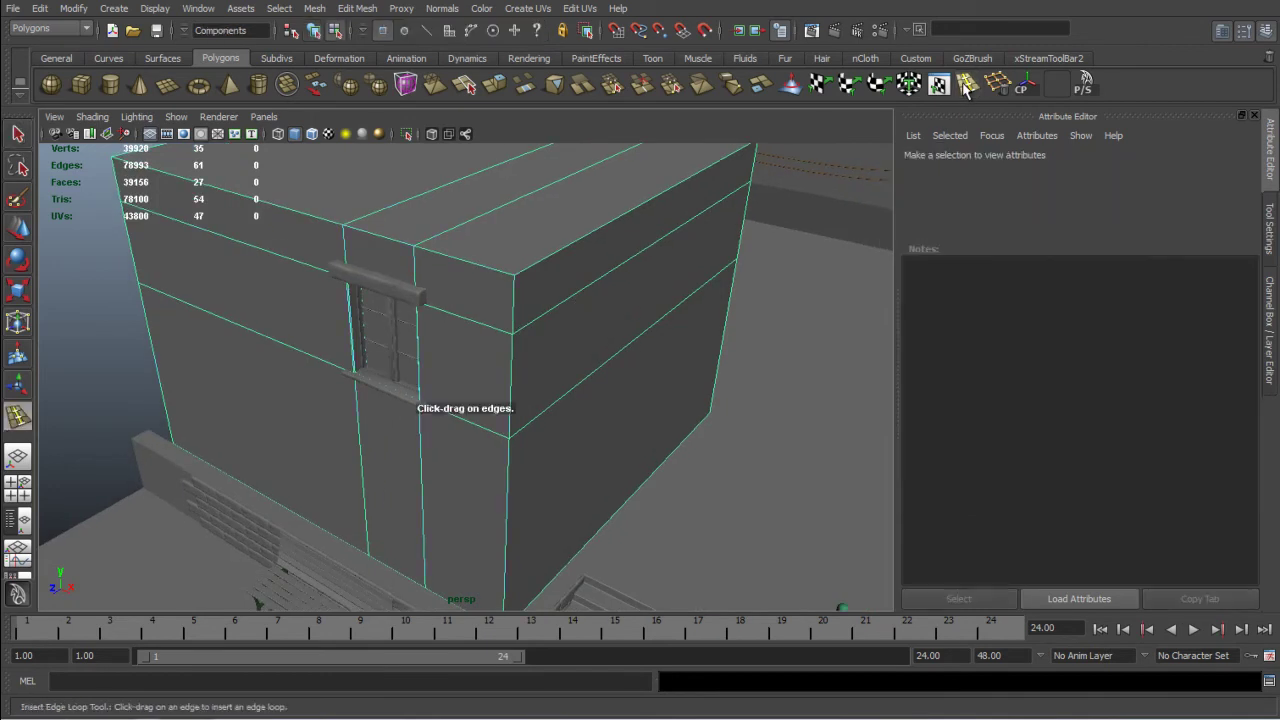
pyautogui.moveTo(520, 249)
pyautogui.keyDown('alt'); pyautogui.mouseDown()
pyautogui.moveTo(517, 266)
pyautogui.moveTo(583, 234)
pyautogui.moveTo(530, 241)
pyautogui.mouseUp(); pyautogui.keyUp('alt')
pyautogui.keyDown('alt'); pyautogui.moveTo(320, 261); pyautogui.dragTo(368, 277, button='middle'); pyautogui.keyUp('alt')
pyautogui.scroll(3, 366, 247)
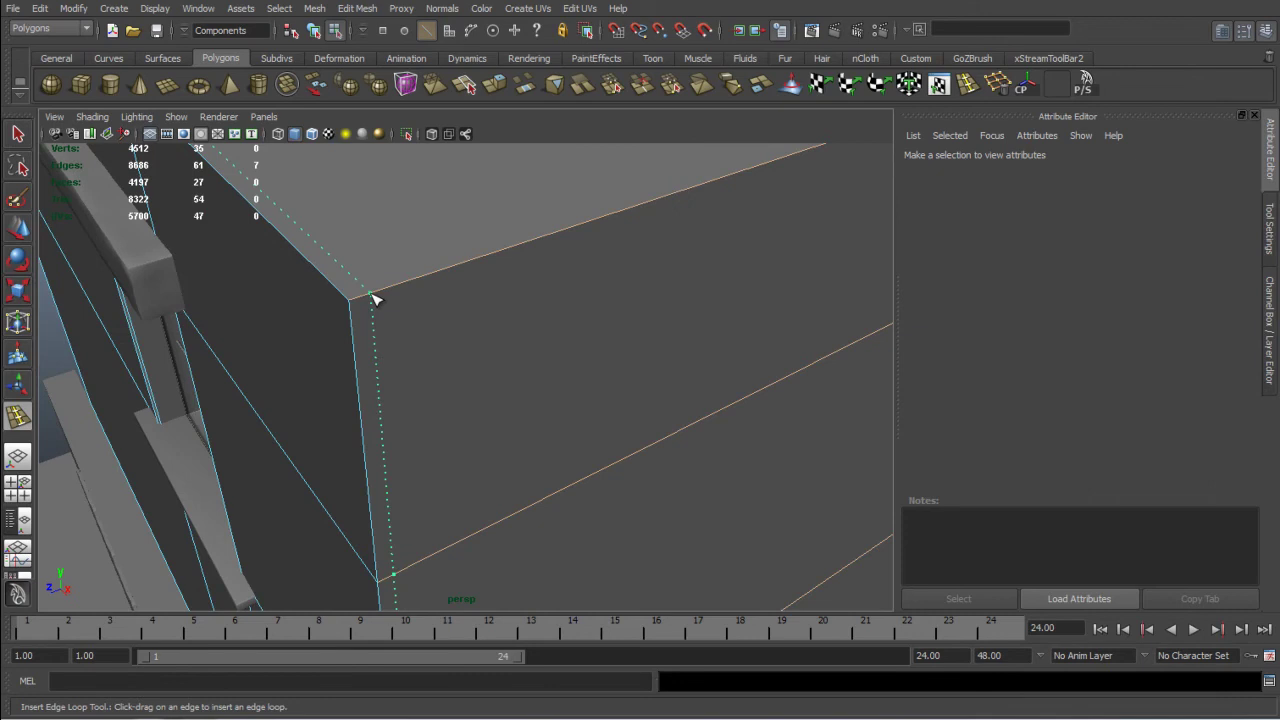
pyautogui.moveTo(372, 298); pyautogui.dragTo(391, 286)
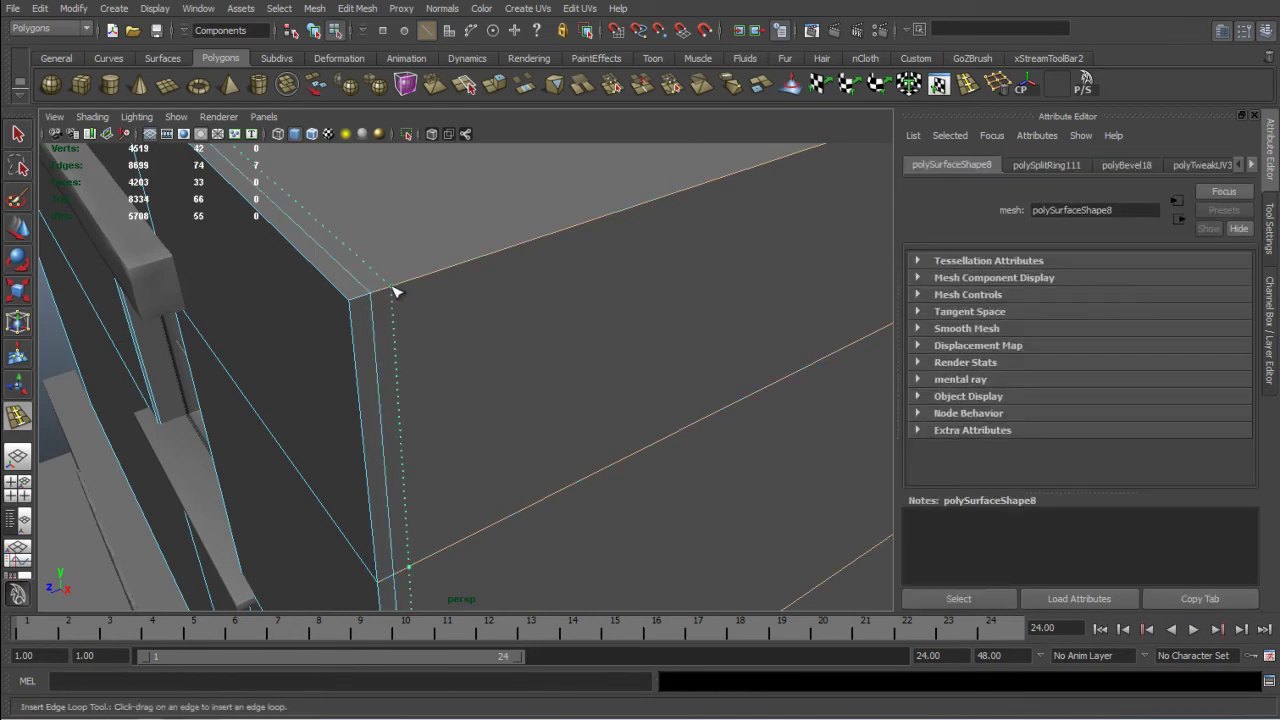
pyautogui.moveTo(393, 291); pyautogui.dragTo(509, 327)
# Insert edge loops across the foreground house's top face, close to and parallel with the side wall's upper edge
pyautogui.keyDown('alt'); pyautogui.moveTo(660, 350); pyautogui.dragTo(541, 330, button='middle'); pyautogui.keyUp('alt')
pyautogui.moveTo(558, 296); pyautogui.dragTo(602, 342)
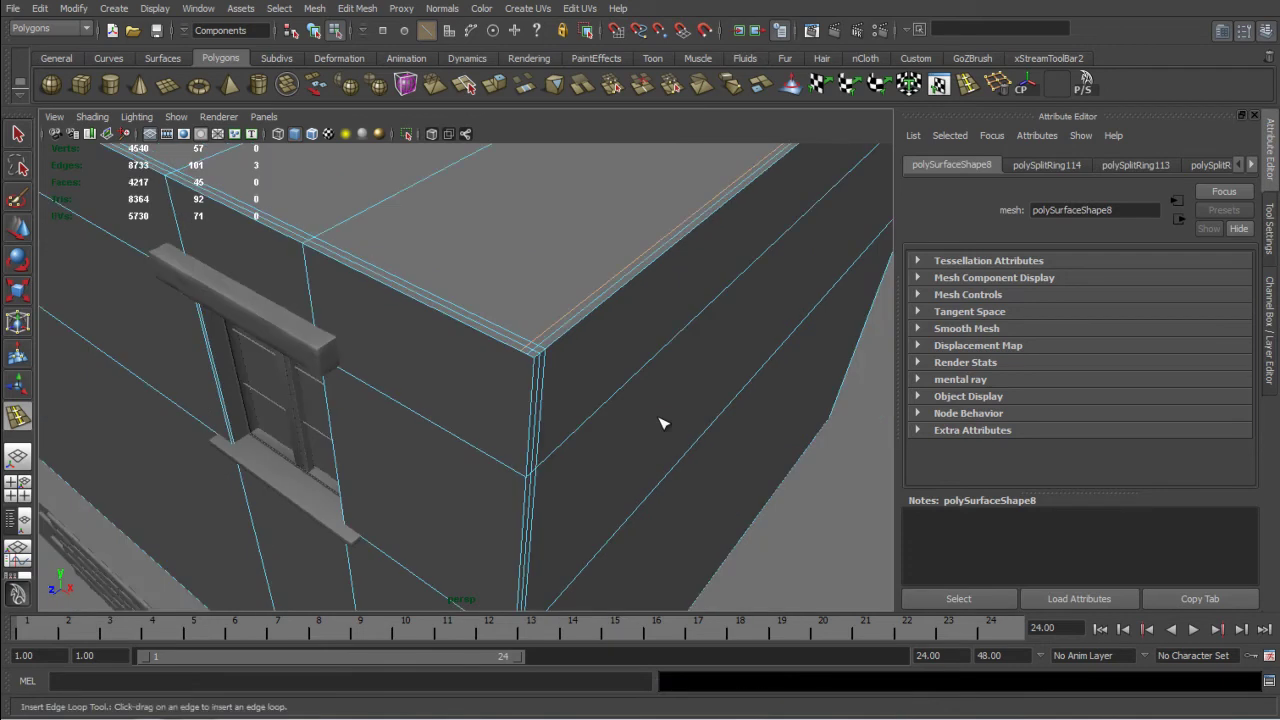
pyautogui.keyDown('alt'); pyautogui.moveTo(663, 424); pyautogui.dragTo(677, 389); pyautogui.keyUp('alt')
pyautogui.keyDown('alt'); pyautogui.moveTo(677, 389); pyautogui.dragTo(587, 480, button='middle'); pyautogui.keyUp('alt')
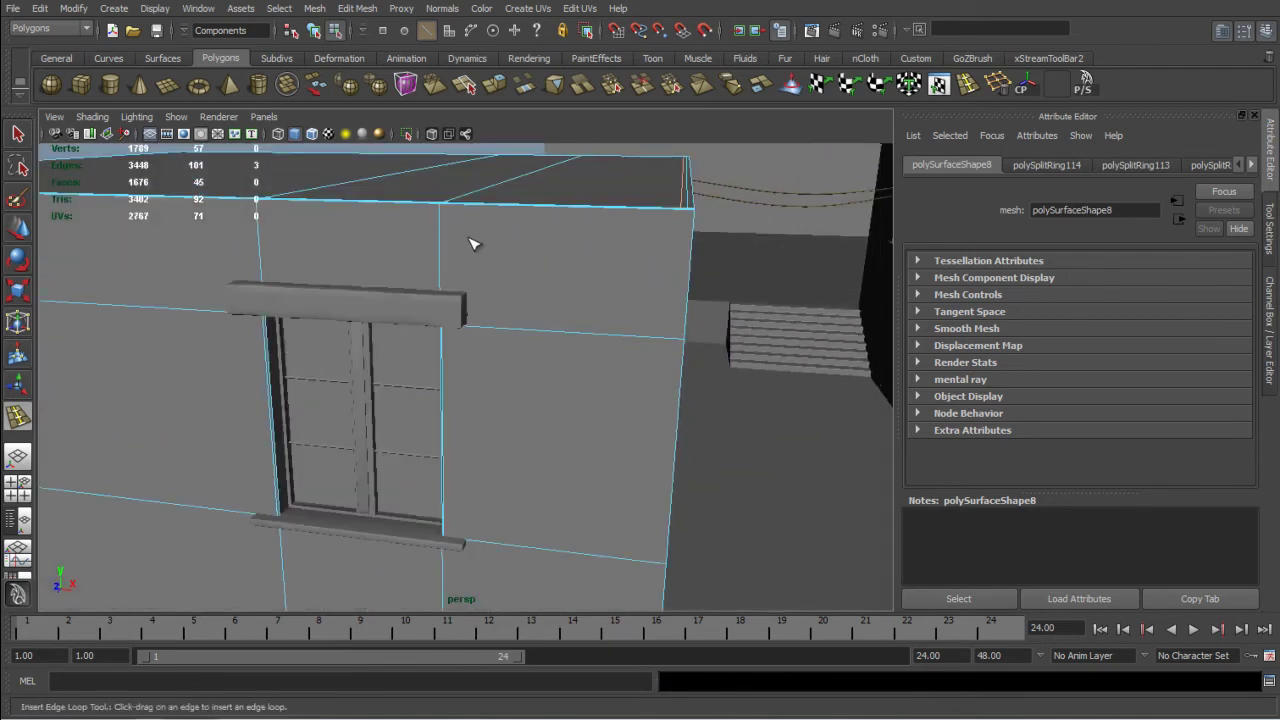
pyautogui.moveTo(471, 240)
pyautogui.keyDown('alt'); pyautogui.mouseDown()
pyautogui.moveTo(471, 260)
pyautogui.moveTo(480, 254)
pyautogui.mouseUp(); pyautogui.keyUp('alt')
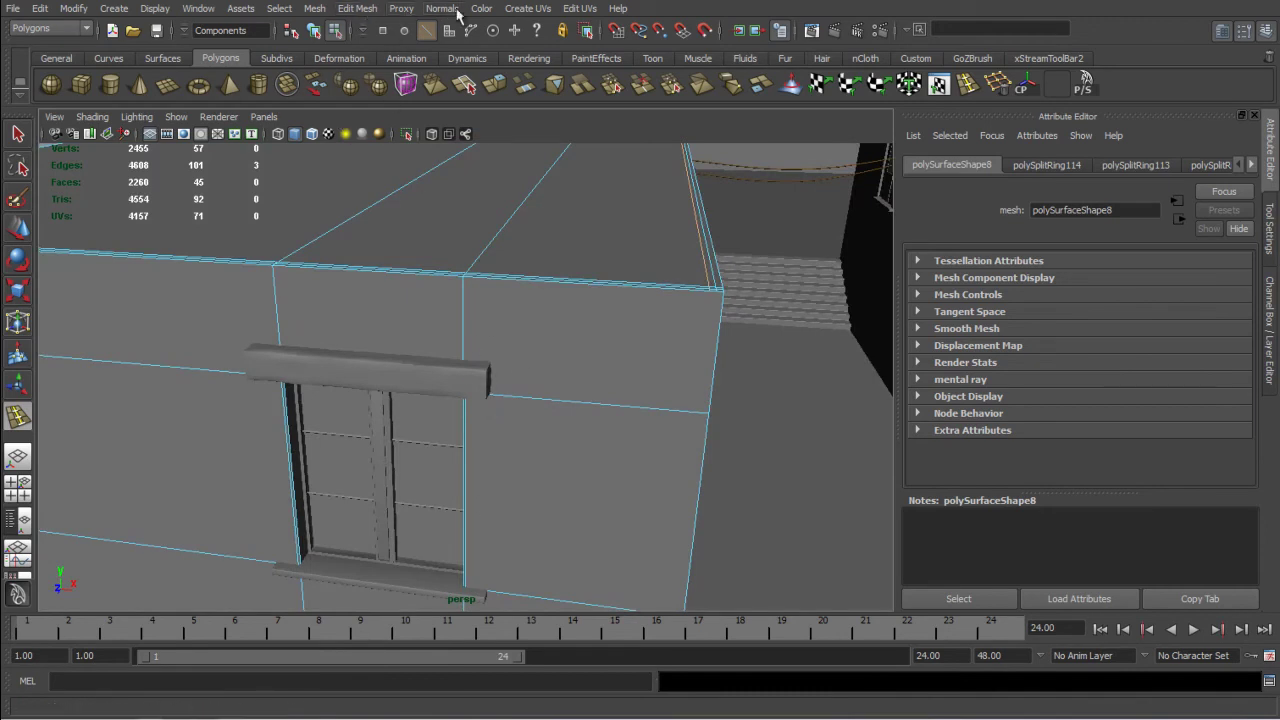
# Start a Split Polygon cut on the front wall's top edge, right beside the house's vertical corner
pyautogui.click(356, 9)
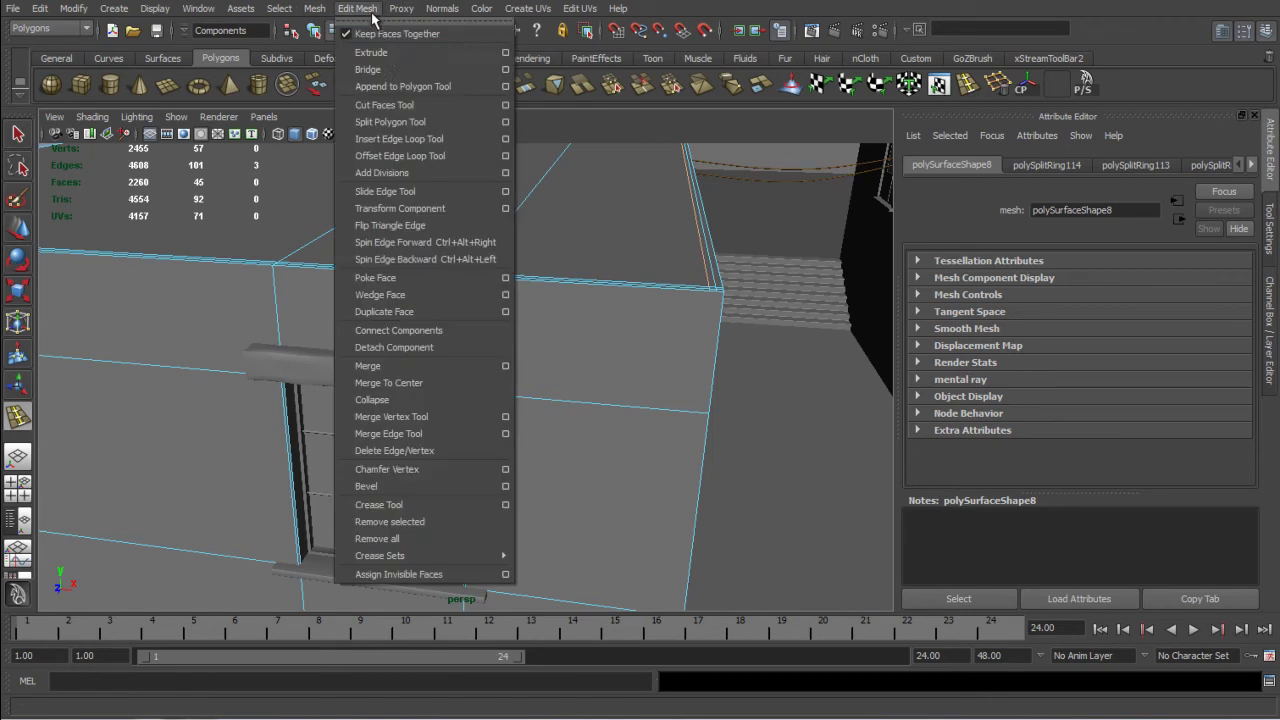
pyautogui.click(391, 122)
pyautogui.scroll(3, 712, 475)
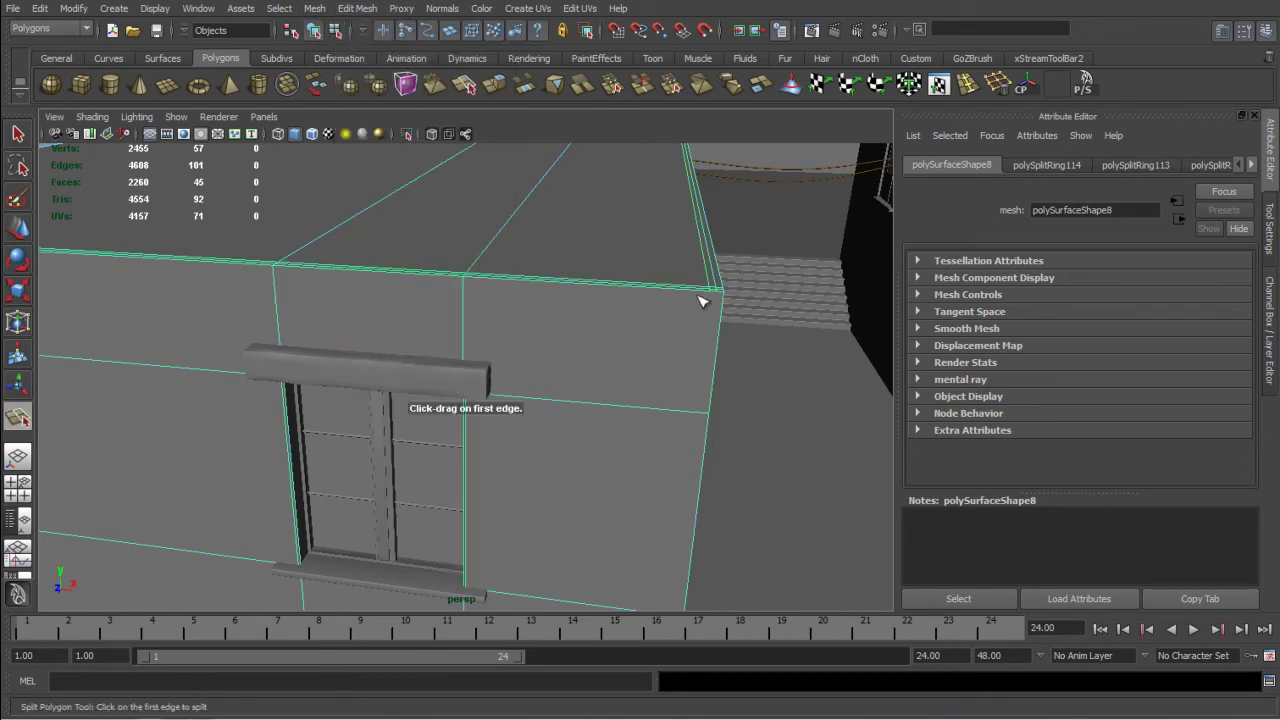
pyautogui.scroll(3, 712, 298)
pyautogui.keyDown('alt'); pyautogui.moveTo(722, 301); pyautogui.dragTo(595, 294, button='middle'); pyautogui.keyUp('alt')
pyautogui.keyDown('alt'); pyautogui.moveTo(466, 272); pyautogui.dragTo(477, 346, button='right'); pyautogui.keyUp('alt')
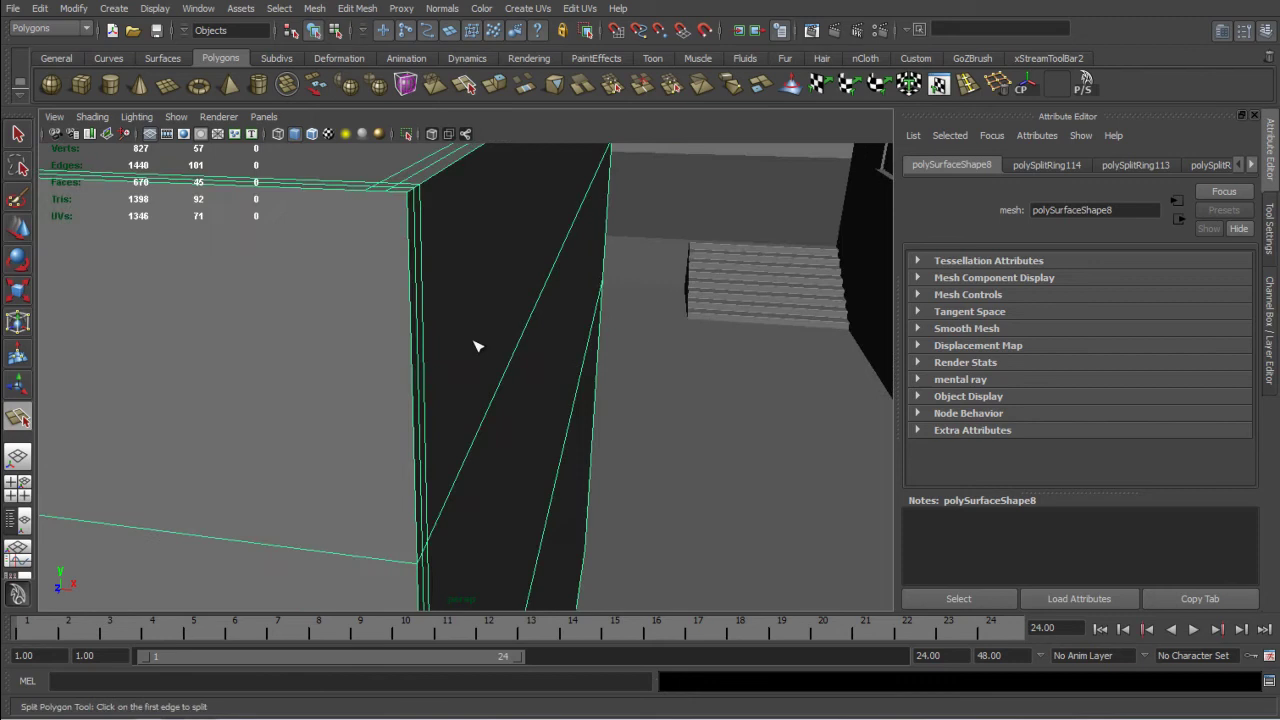
pyautogui.keyDown('alt'); pyautogui.moveTo(361, 278); pyautogui.dragTo(346, 279); pyautogui.keyUp('alt')
pyautogui.moveTo(468, 568); pyautogui.dragTo(560, 418)
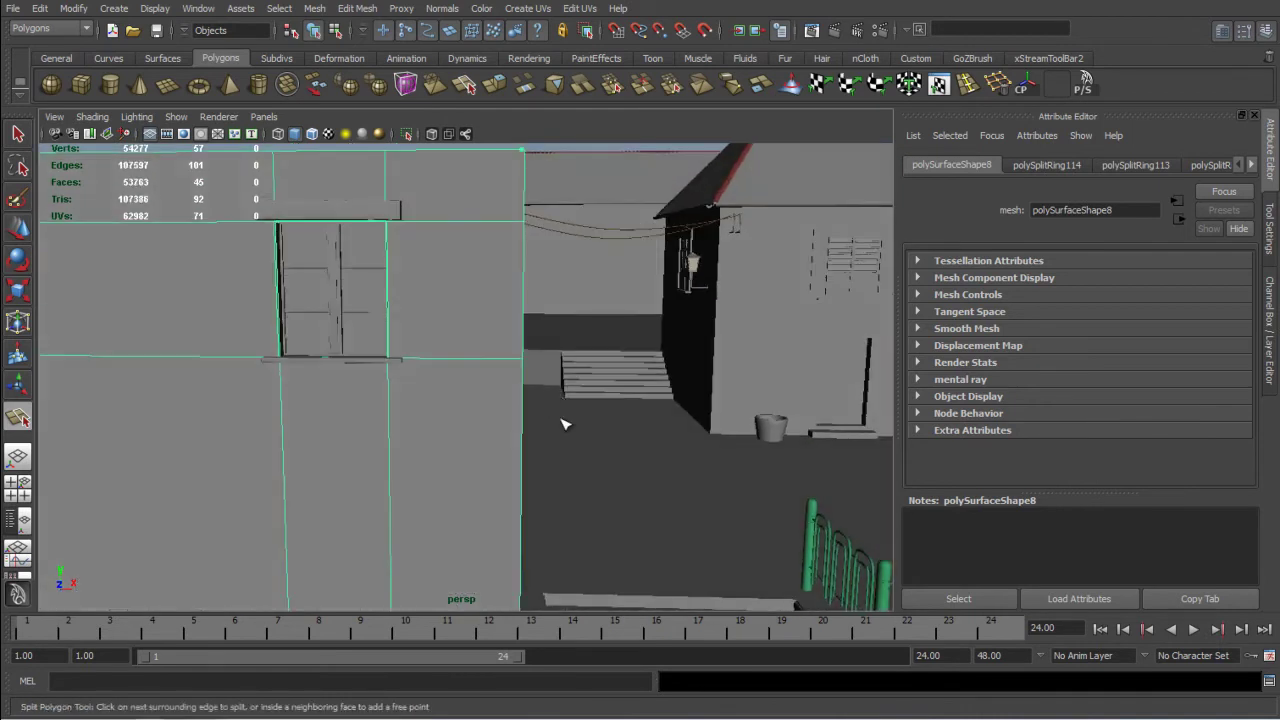
# Complete the cut at the front wall's bottom edge so it runs parallel to the vertical corner
pyautogui.keyDown('alt'); pyautogui.moveTo(570, 421); pyautogui.dragTo(571, 340, button='middle'); pyautogui.keyUp('alt')
pyautogui.keyDown('alt'); pyautogui.moveTo(575, 344); pyautogui.dragTo(574, 384); pyautogui.keyUp('alt')
pyautogui.keyDown('alt'); pyautogui.moveTo(500, 514); pyautogui.dragTo(566, 529, button='right'); pyautogui.keyUp('alt')
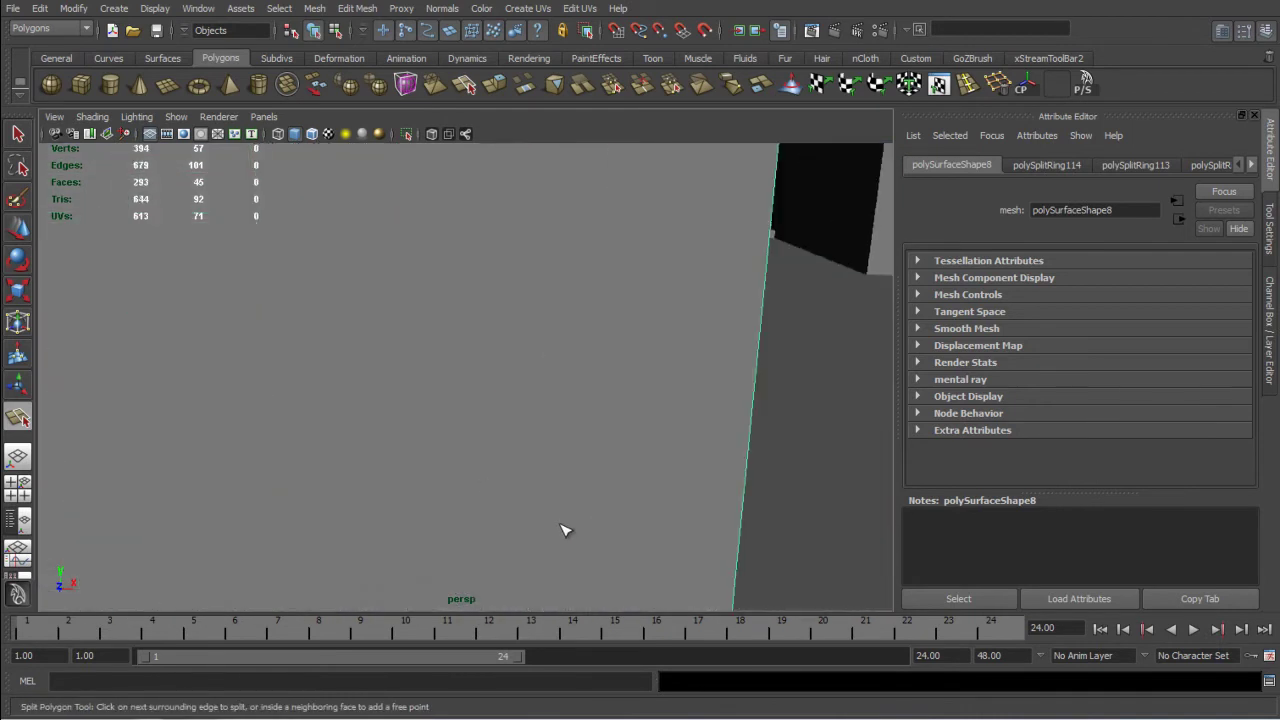
pyautogui.keyDown('alt'); pyautogui.moveTo(612, 532); pyautogui.dragTo(551, 297, button='middle'); pyautogui.keyUp('alt')
pyautogui.keyDown('alt'); pyautogui.moveTo(551, 297); pyautogui.dragTo(450, 292); pyautogui.keyUp('alt')
pyautogui.keyDown('alt'); pyautogui.moveTo(450, 292); pyautogui.dragTo(540, 263, button='middle'); pyautogui.keyUp('alt')
pyautogui.keyDown('alt'); pyautogui.moveTo(482, 424); pyautogui.dragTo(380, 420); pyautogui.keyUp('alt')
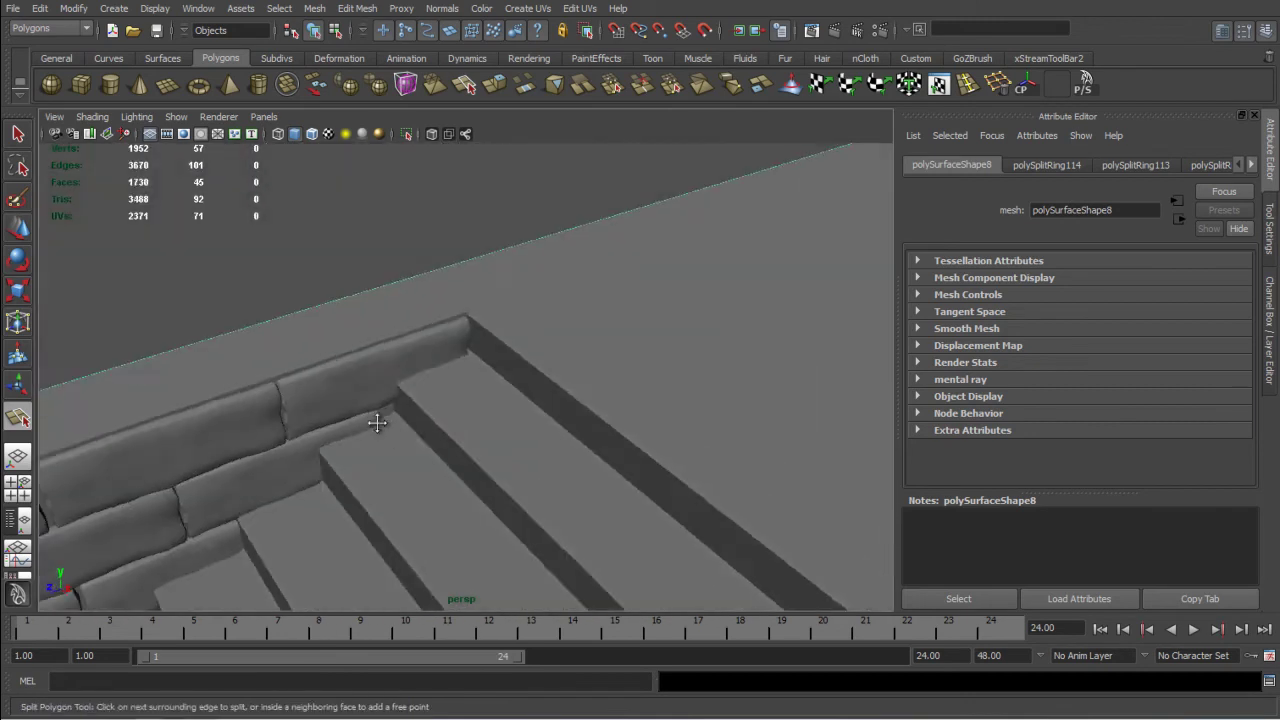
pyautogui.keyDown('alt'); pyautogui.moveTo(380, 420); pyautogui.dragTo(735, 408, button='middle'); pyautogui.keyUp('alt')
pyautogui.keyDown('alt'); pyautogui.moveTo(735, 408); pyautogui.dragTo(790, 415, button='right'); pyautogui.keyUp('alt')
pyautogui.moveTo(599, 409); pyautogui.dragTo(610, 421)
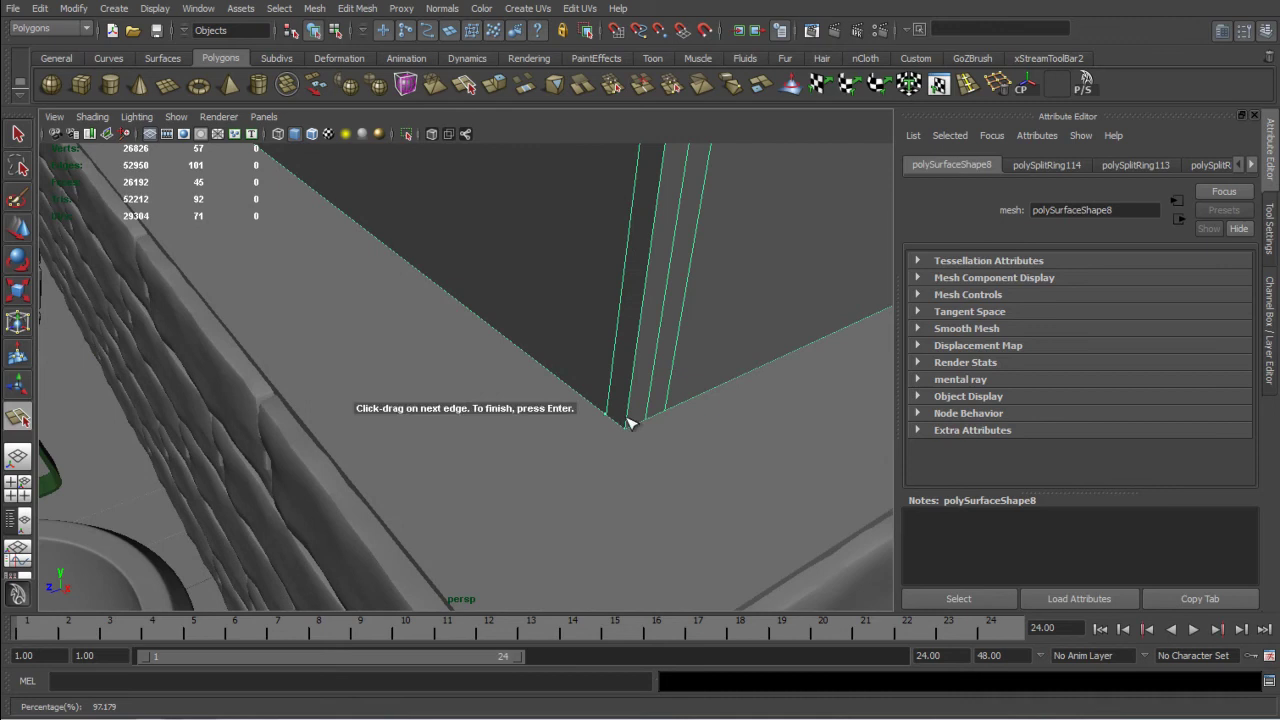
pyautogui.press('Return')
# Split the front wall with a second full-height vertical cut, slightly farther from the corner than the first one
pyautogui.scroll(-5, 574, 306)
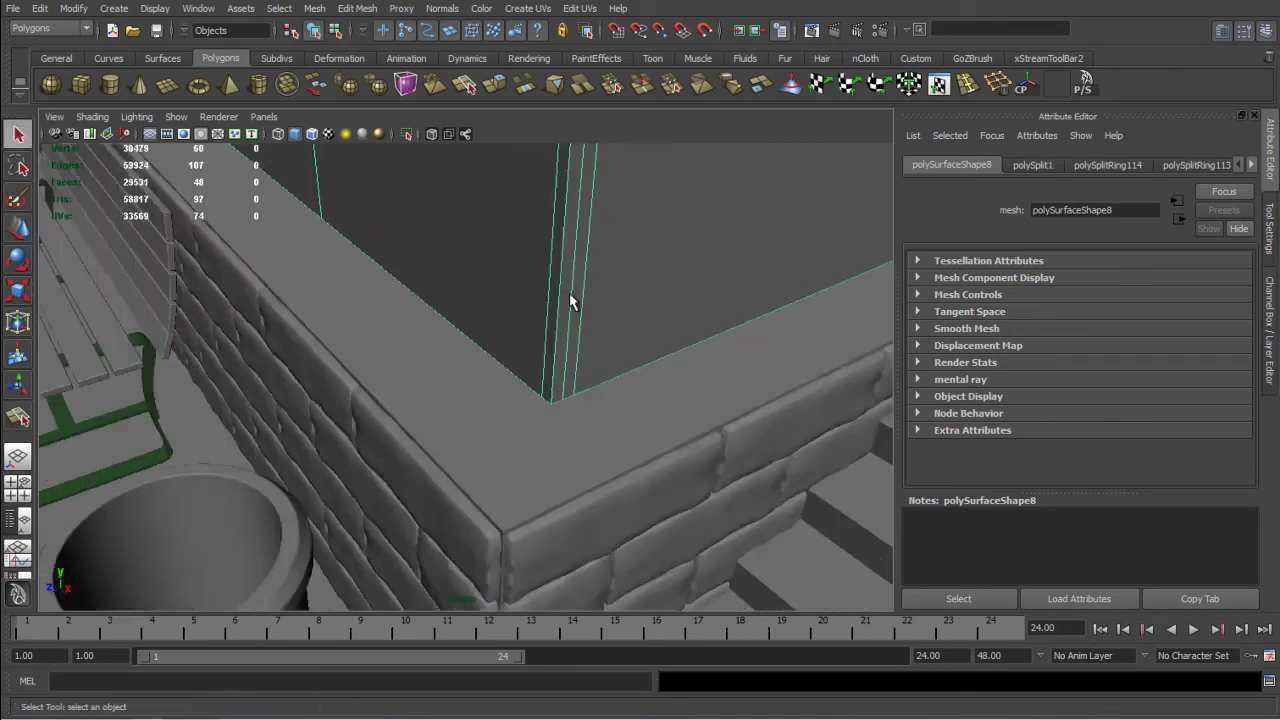
pyautogui.scroll(10, 563, 285)
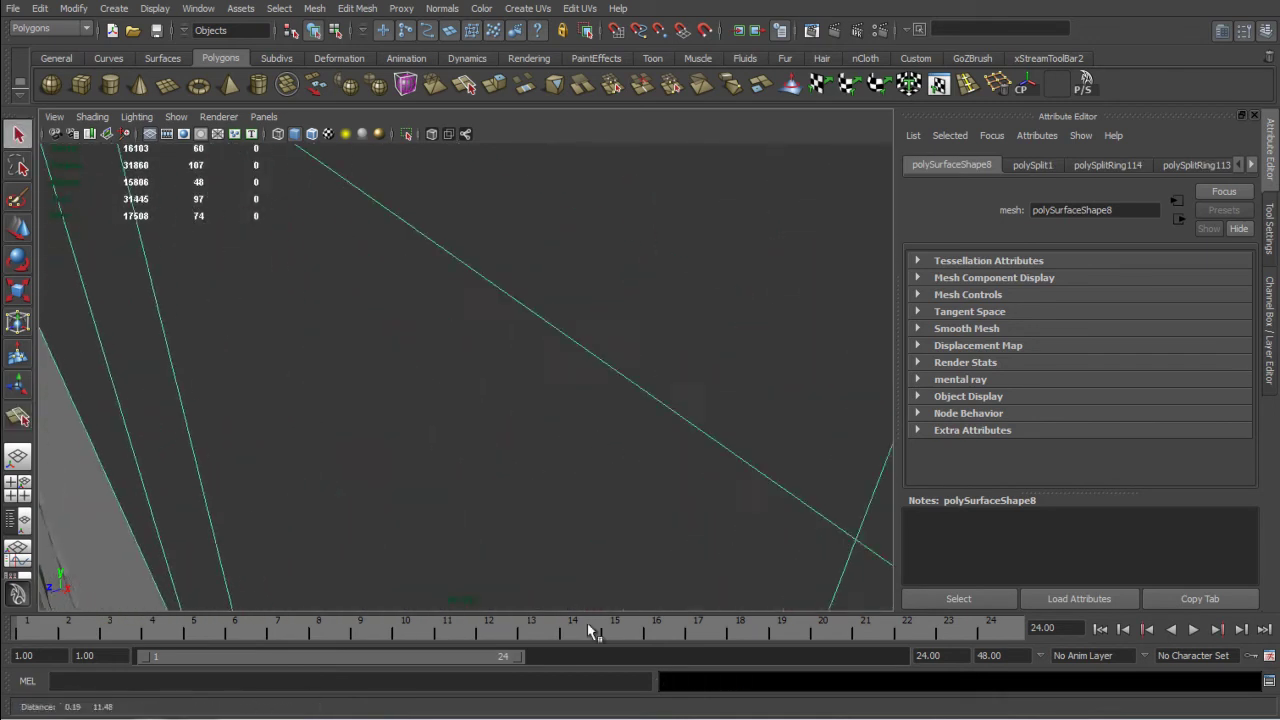
pyautogui.keyDown('alt'); pyautogui.moveTo(717, 353); pyautogui.dragTo(685, 422, button='middle'); pyautogui.keyUp('alt')
pyautogui.scroll(-4, 678, 351)
pyautogui.press('y')
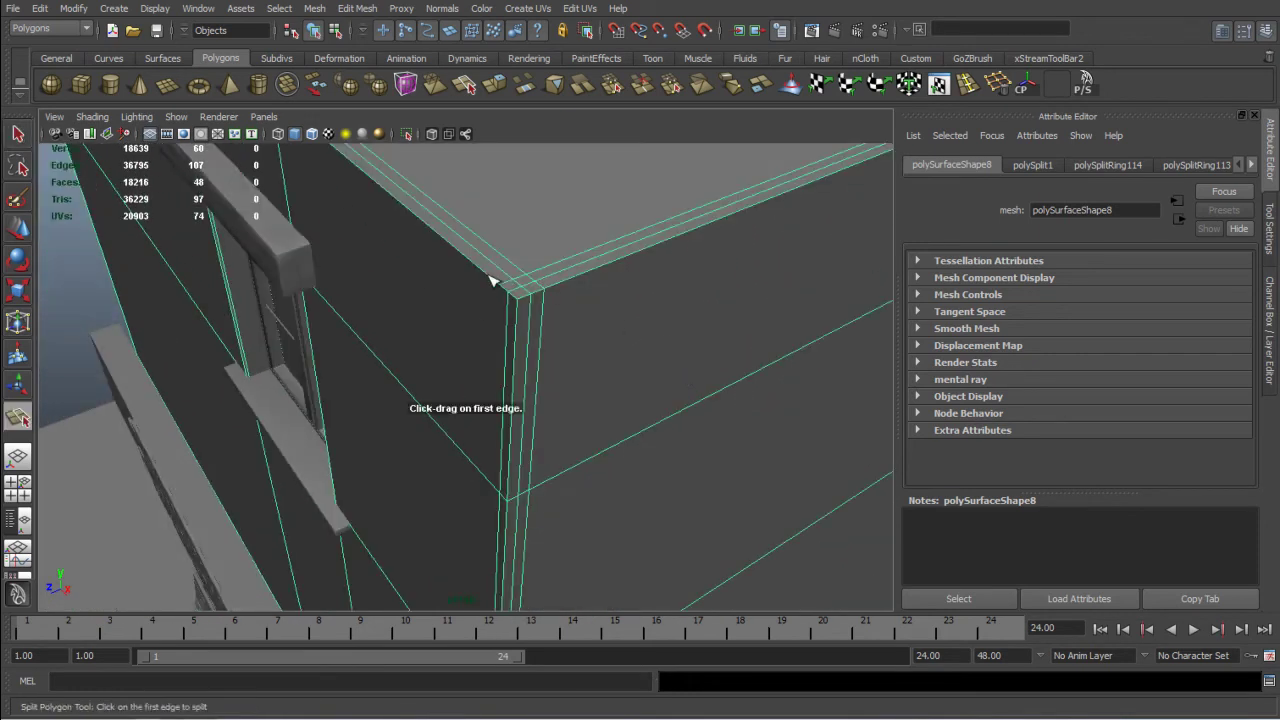
pyautogui.click(499, 284)
pyautogui.keyDown('alt'); pyautogui.moveTo(546, 420); pyautogui.dragTo(577, 260); pyautogui.keyUp('alt')
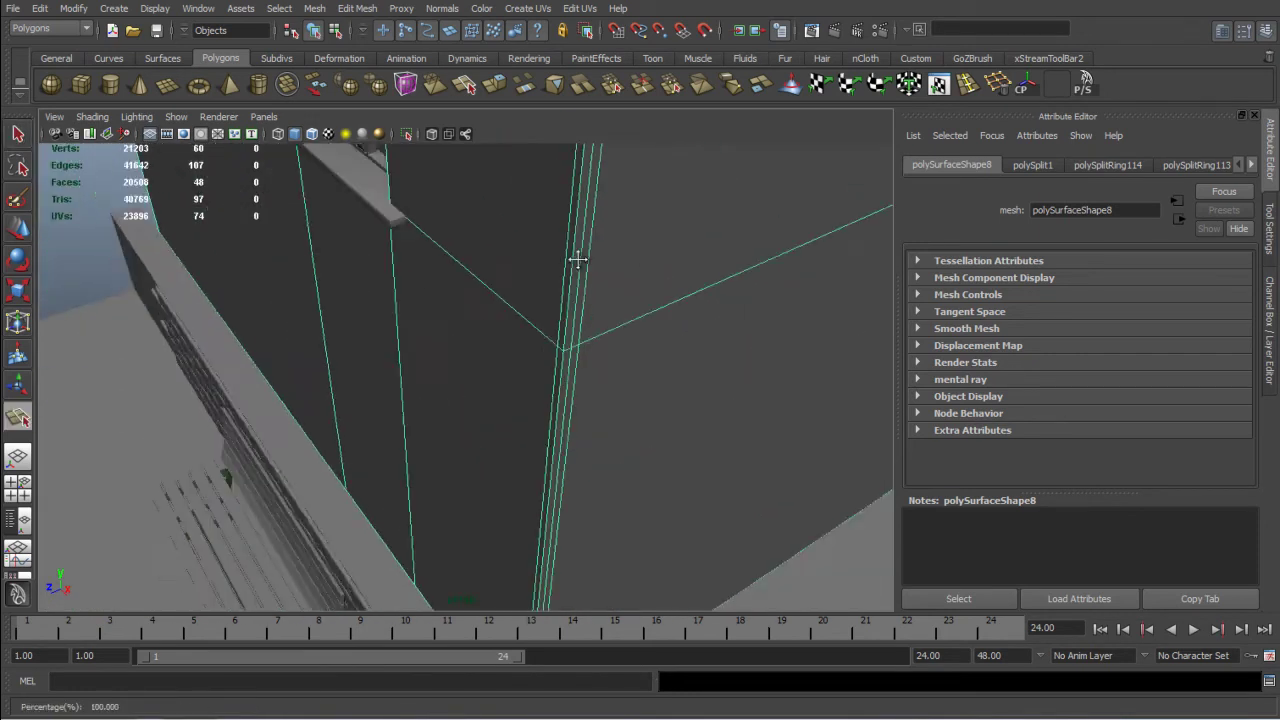
pyautogui.keyDown('alt'); pyautogui.moveTo(577, 260); pyautogui.dragTo(583, 170, button='middle'); pyautogui.keyUp('alt')
pyautogui.scroll(-3, 583, 170)
pyautogui.scroll(4, 559, 424)
pyautogui.keyDown('alt'); pyautogui.moveTo(625, 474); pyautogui.dragTo(585, 303, button='middle'); pyautogui.keyUp('alt')
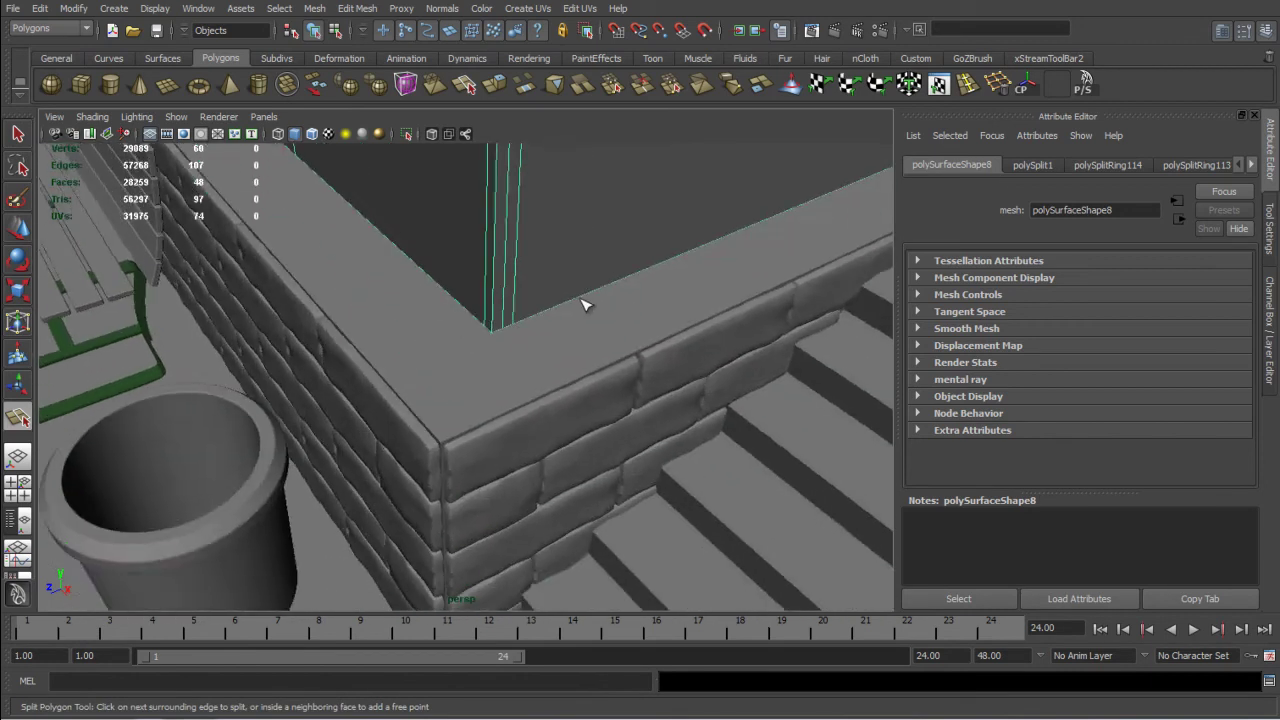
pyautogui.scroll(4, 585, 303)
pyautogui.moveTo(472, 270); pyautogui.dragTo(482, 290)
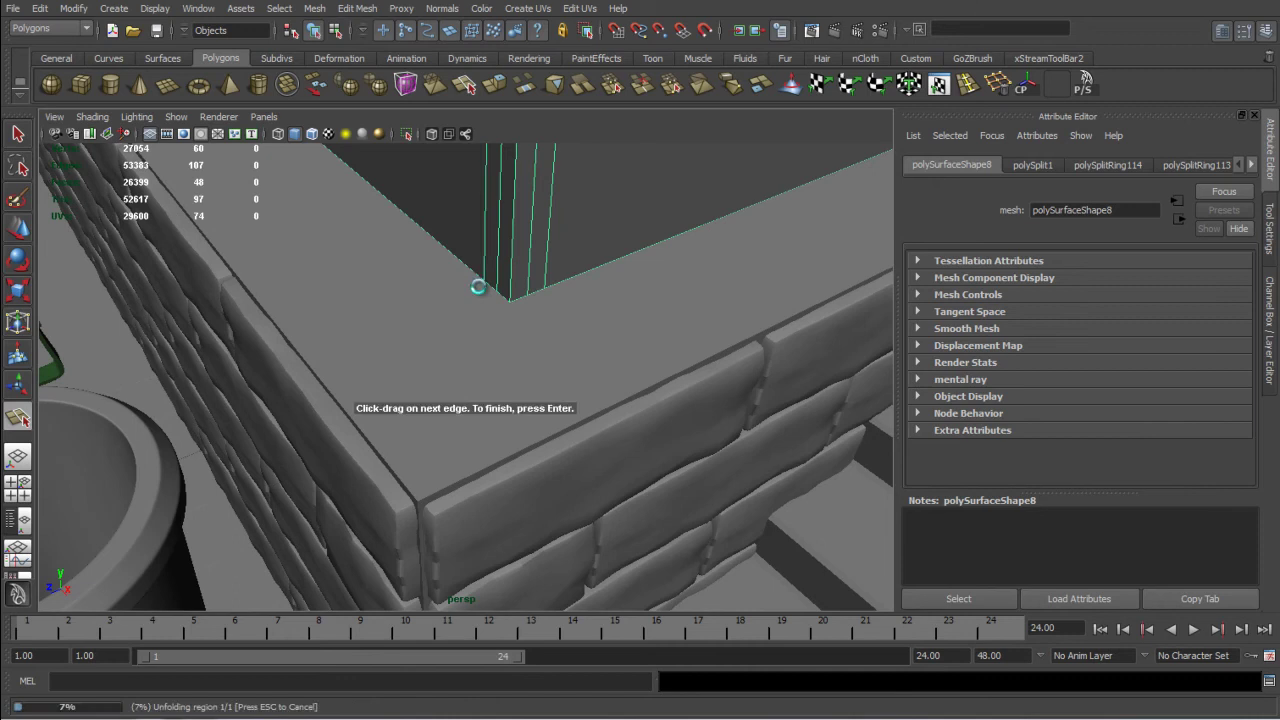
# Insert an edge loop around the house's corner just above the horizontal edge at window-lintel height
pyautogui.scroll(-8, 480, 286)
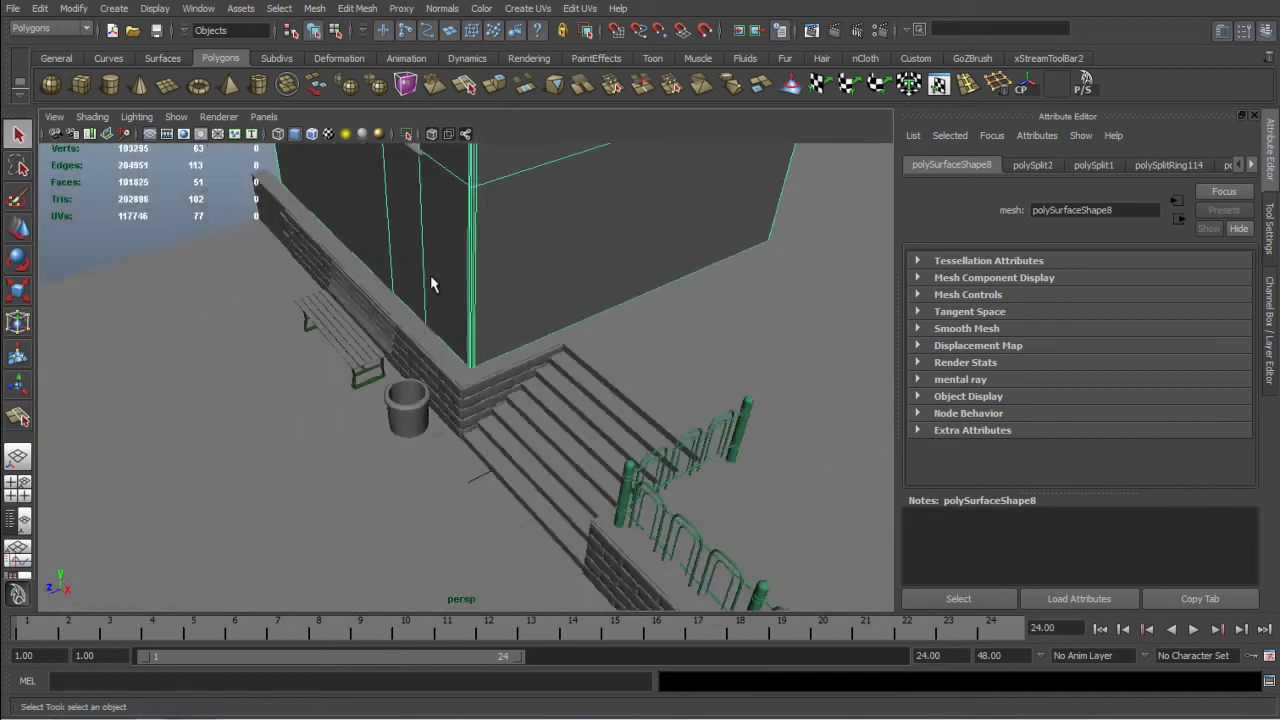
pyautogui.keyDown('alt'); pyautogui.moveTo(430, 280); pyautogui.dragTo(486, 234); pyautogui.keyUp('alt')
pyautogui.keyDown('alt'); pyautogui.moveTo(486, 200); pyautogui.dragTo(470, 424, button='middle'); pyautogui.keyUp('alt')
pyautogui.scroll(5, 466, 360)
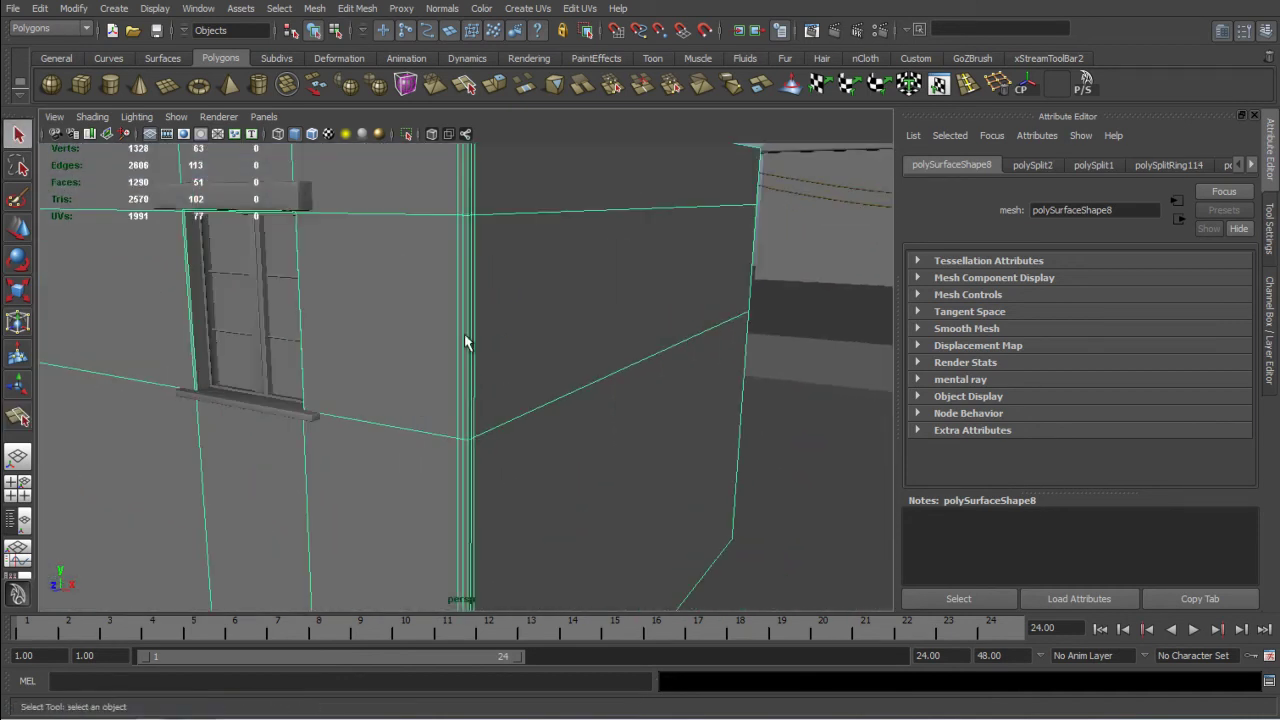
pyautogui.keyDown('alt'); pyautogui.moveTo(404, 261); pyautogui.dragTo(408, 308, button='middle'); pyautogui.keyUp('alt')
pyautogui.click(968, 84)
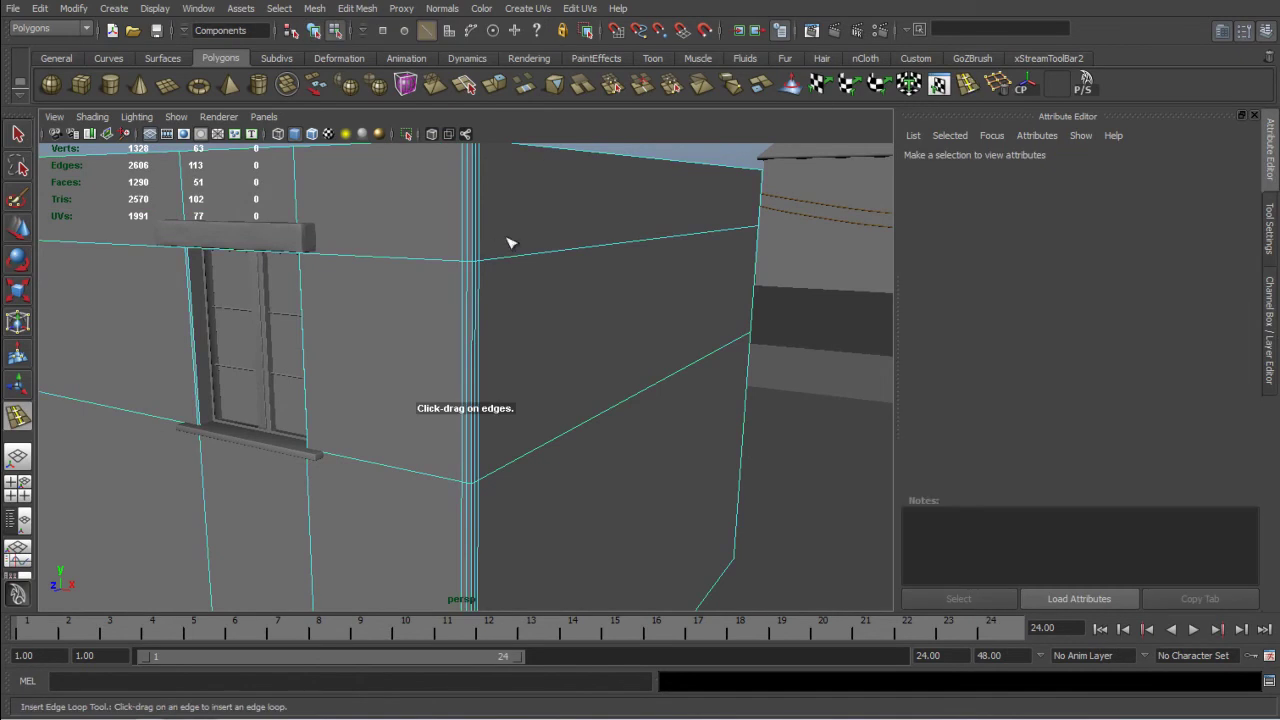
pyautogui.scroll(2, 490, 307)
pyautogui.keyDown('alt'); pyautogui.moveTo(514, 247); pyautogui.dragTo(508, 318); pyautogui.keyUp('alt')
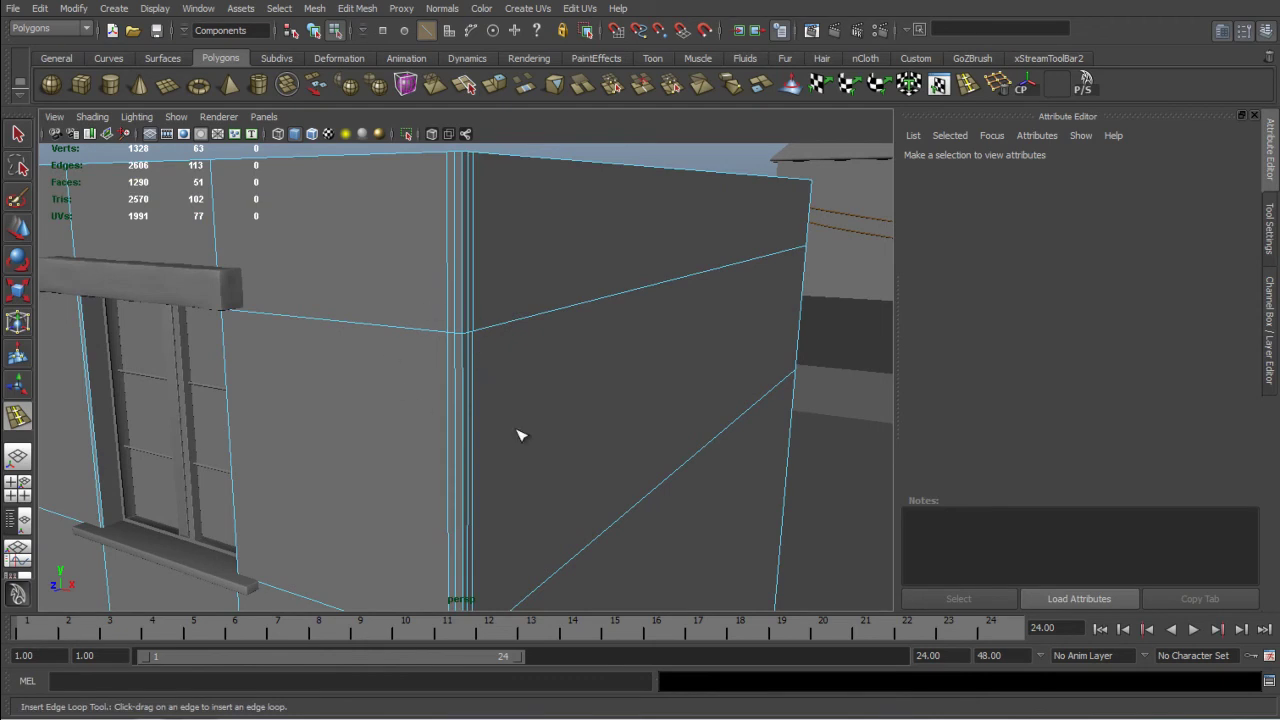
pyautogui.scroll(2, 477, 362)
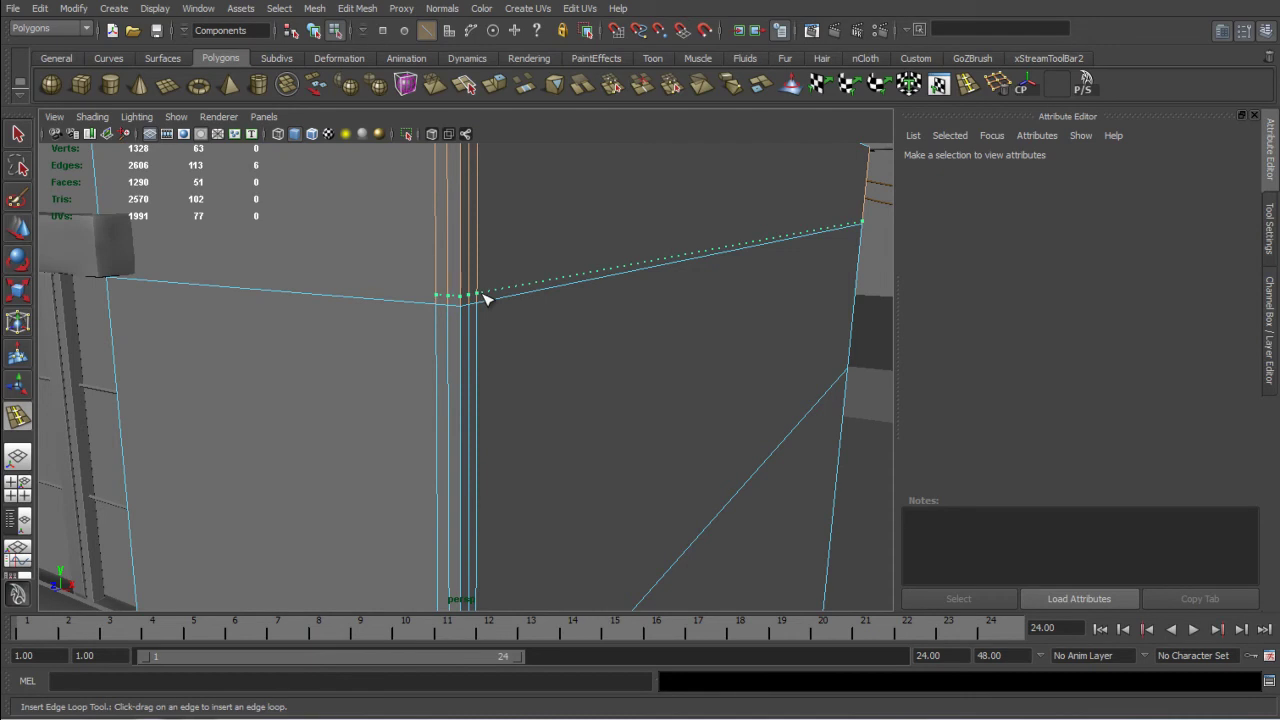
pyautogui.moveTo(483, 294); pyautogui.dragTo(483, 294)
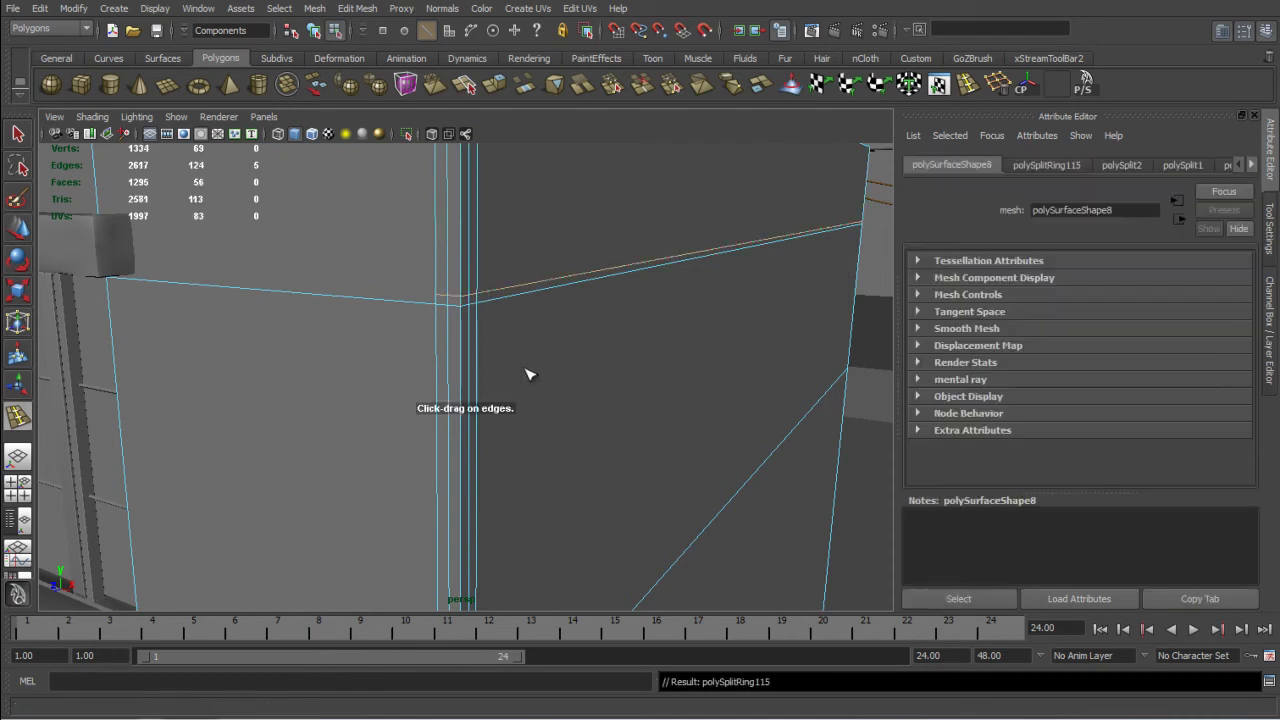
# Insert two closely spaced edge loops around the corner at mid-window height, and one just below the lintel-height horizontal edge
pyautogui.keyDown('alt'); pyautogui.moveTo(532, 437); pyautogui.dragTo(534, 371, button='middle'); pyautogui.keyUp('alt')
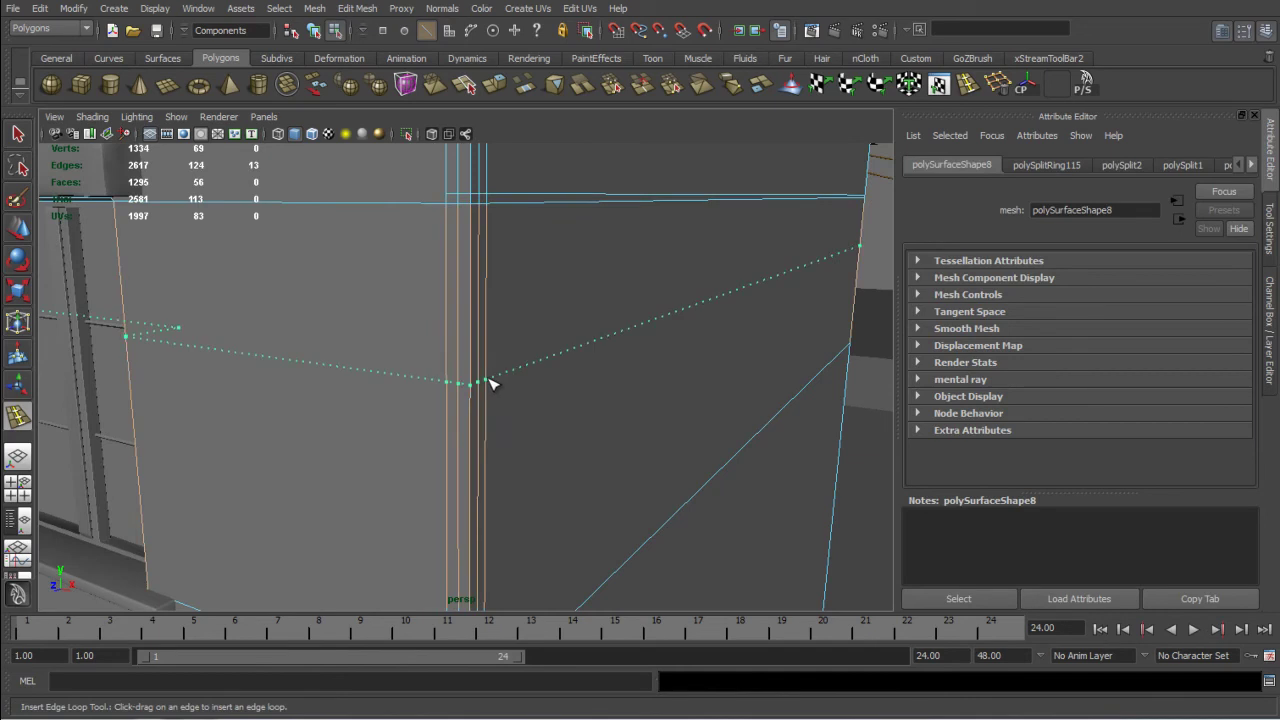
pyautogui.click(491, 386)
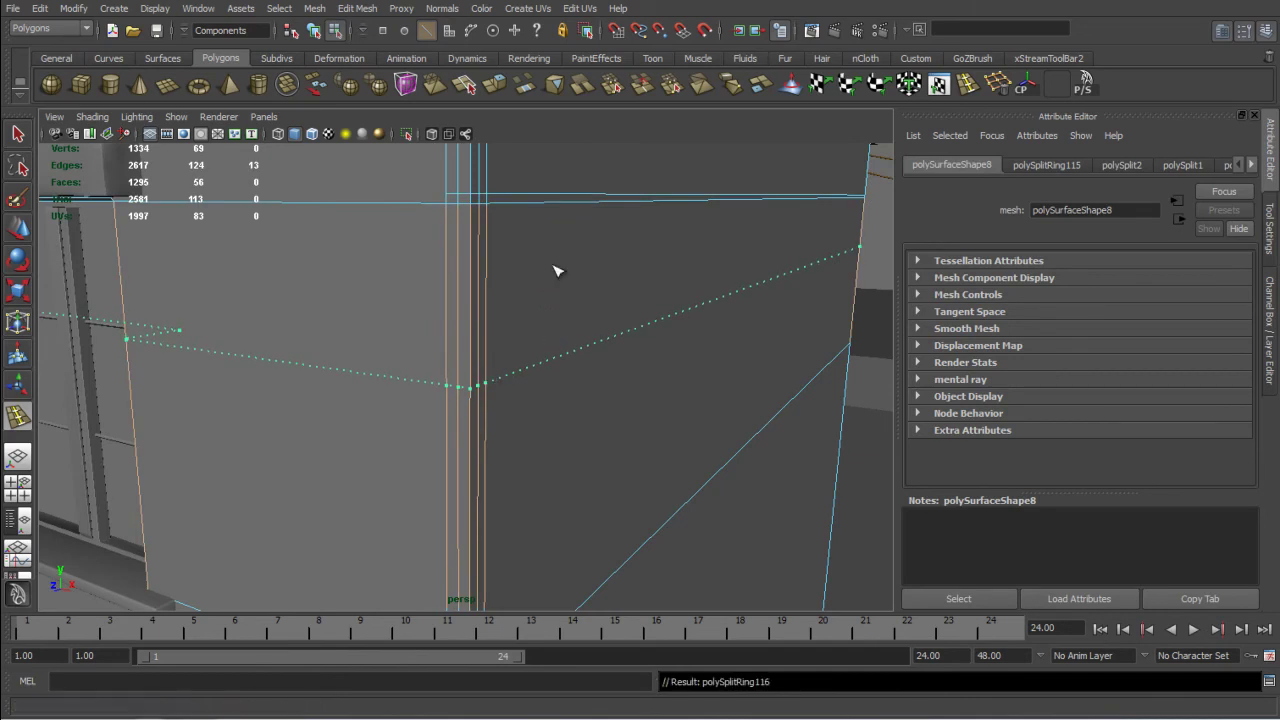
pyautogui.click(491, 388)
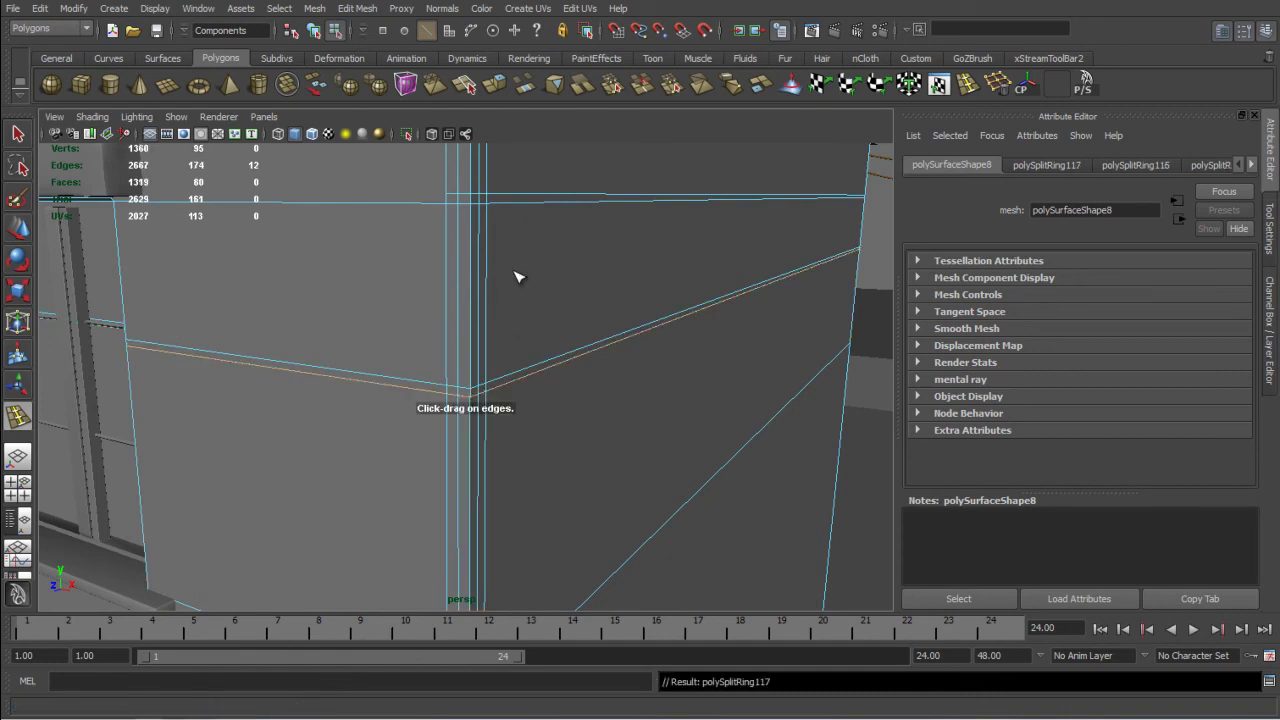
pyautogui.moveTo(490, 220); pyautogui.dragTo(490, 210)
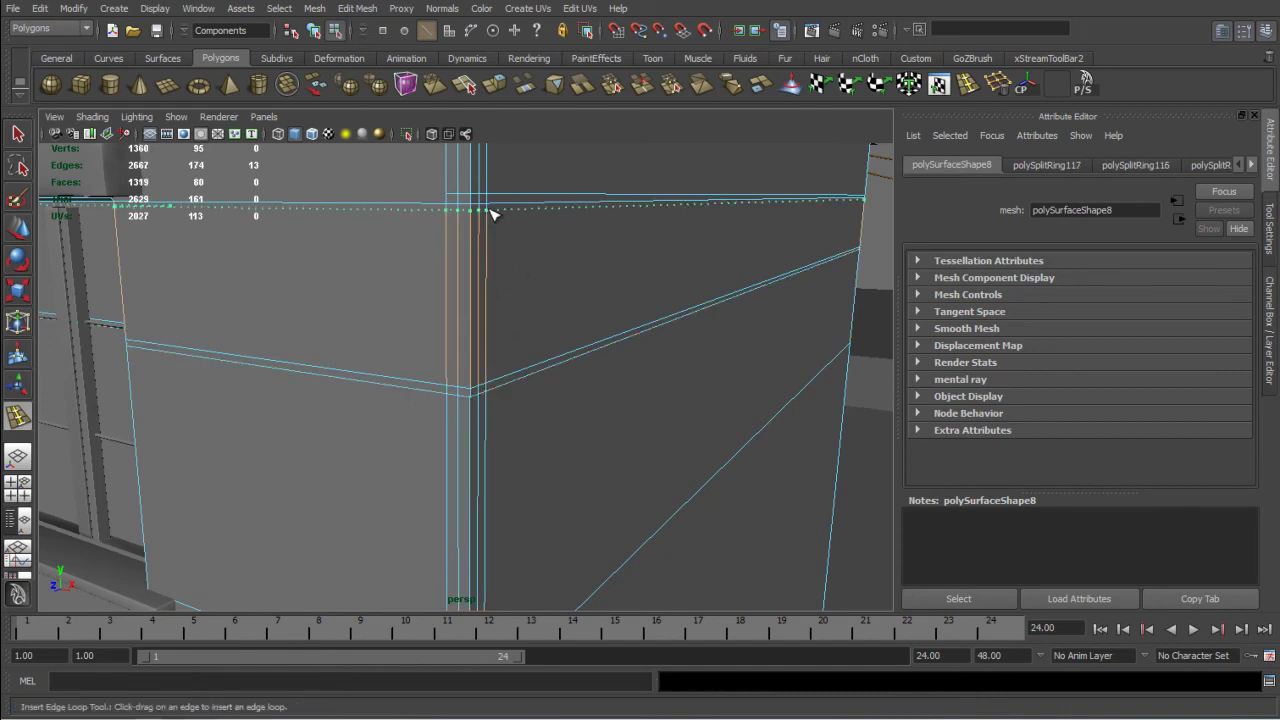
# Delete the edge loop just above the lintel-height horizontal edge
pyautogui.click(518, 202)
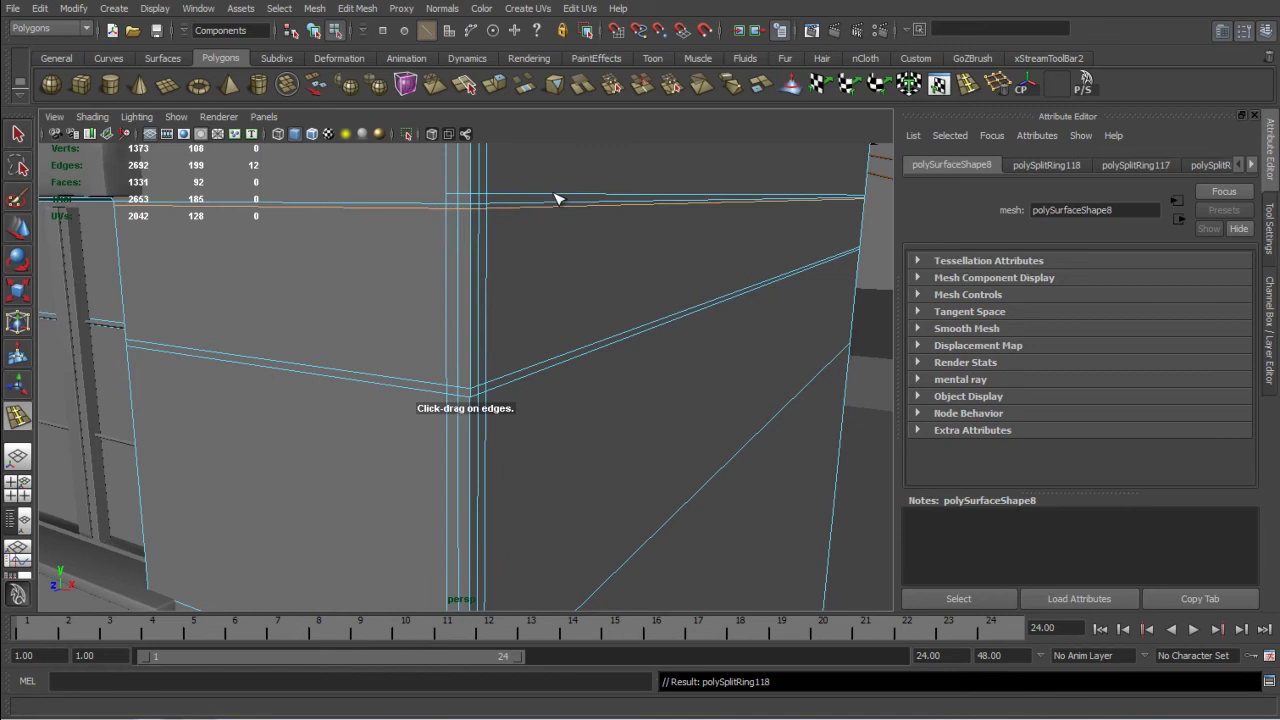
pyautogui.press('w')
pyautogui.doubleClick(522, 195)
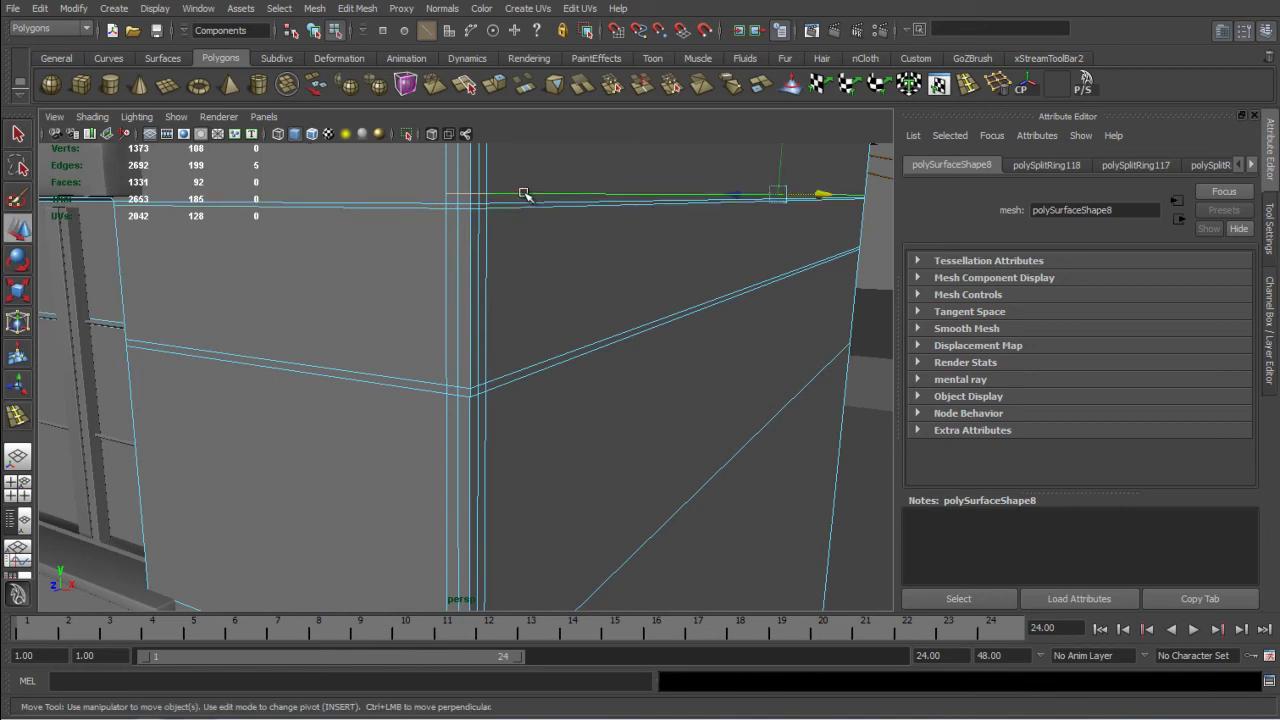
pyautogui.press('Delete')
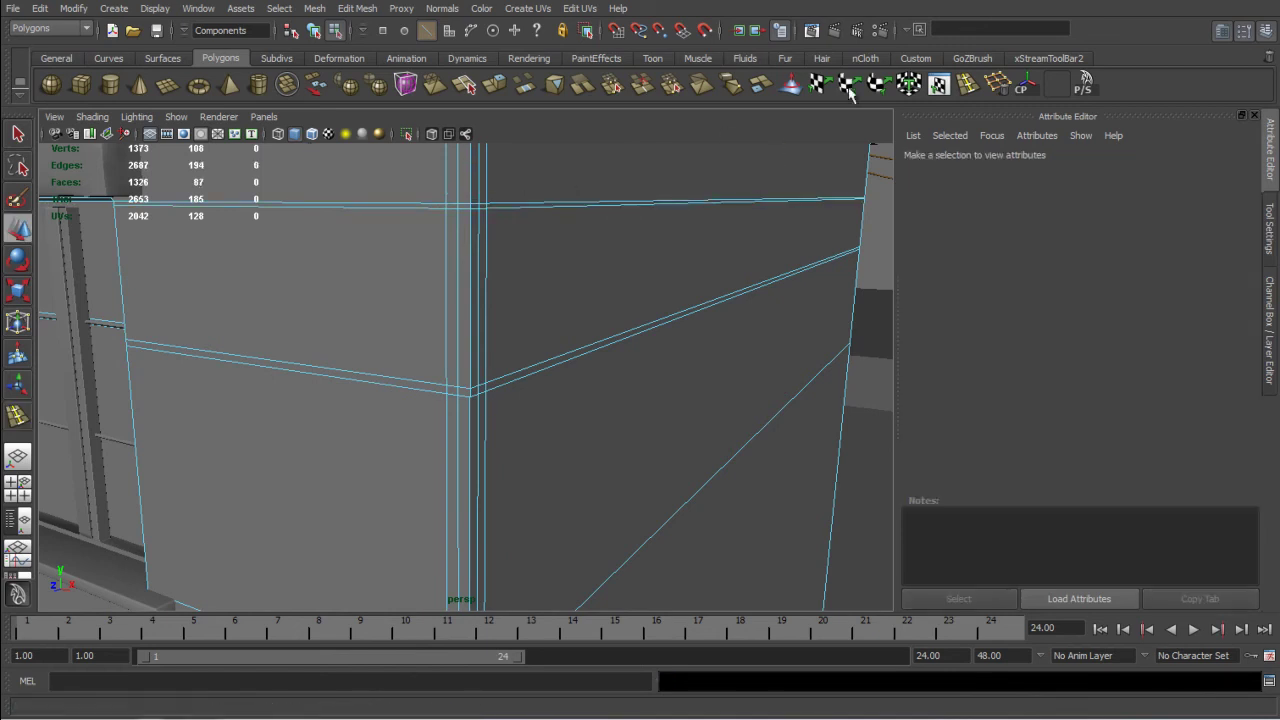
# Insert four roughly evenly spaced horizontal edge loops around the corner, between the lintel-height loops and the mid-window pair
pyautogui.click(848, 87)
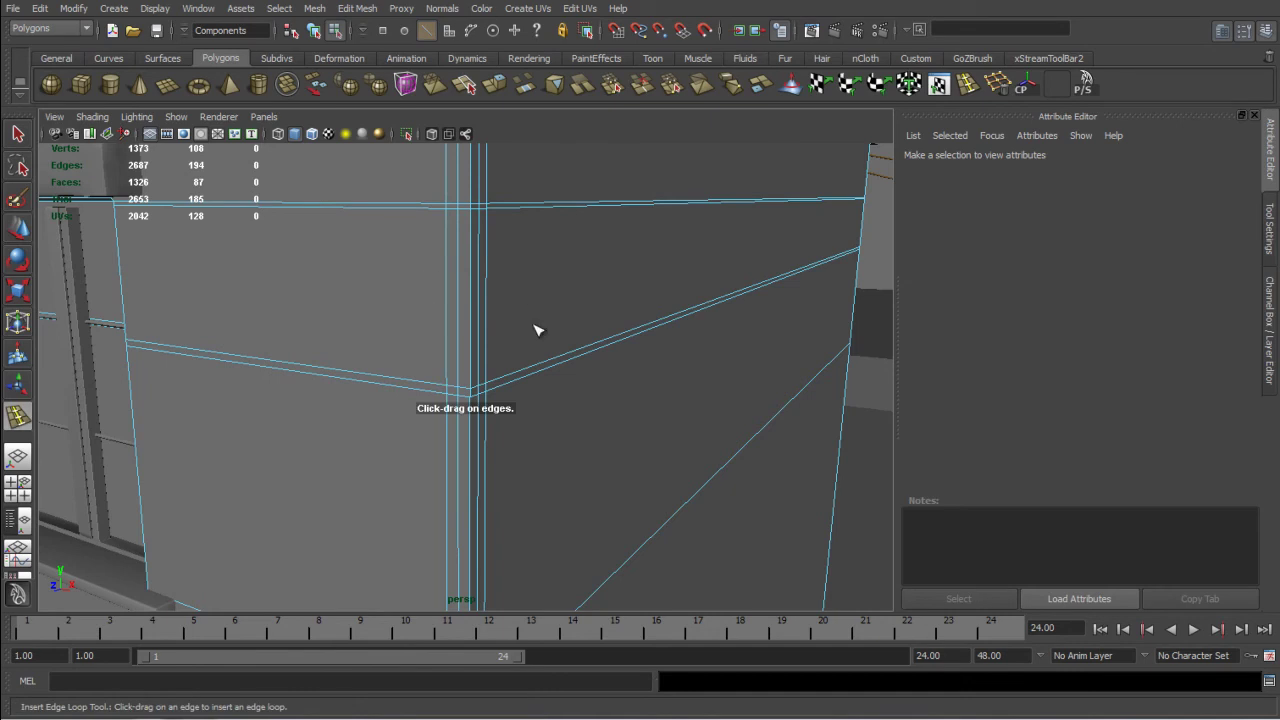
pyautogui.click(492, 249)
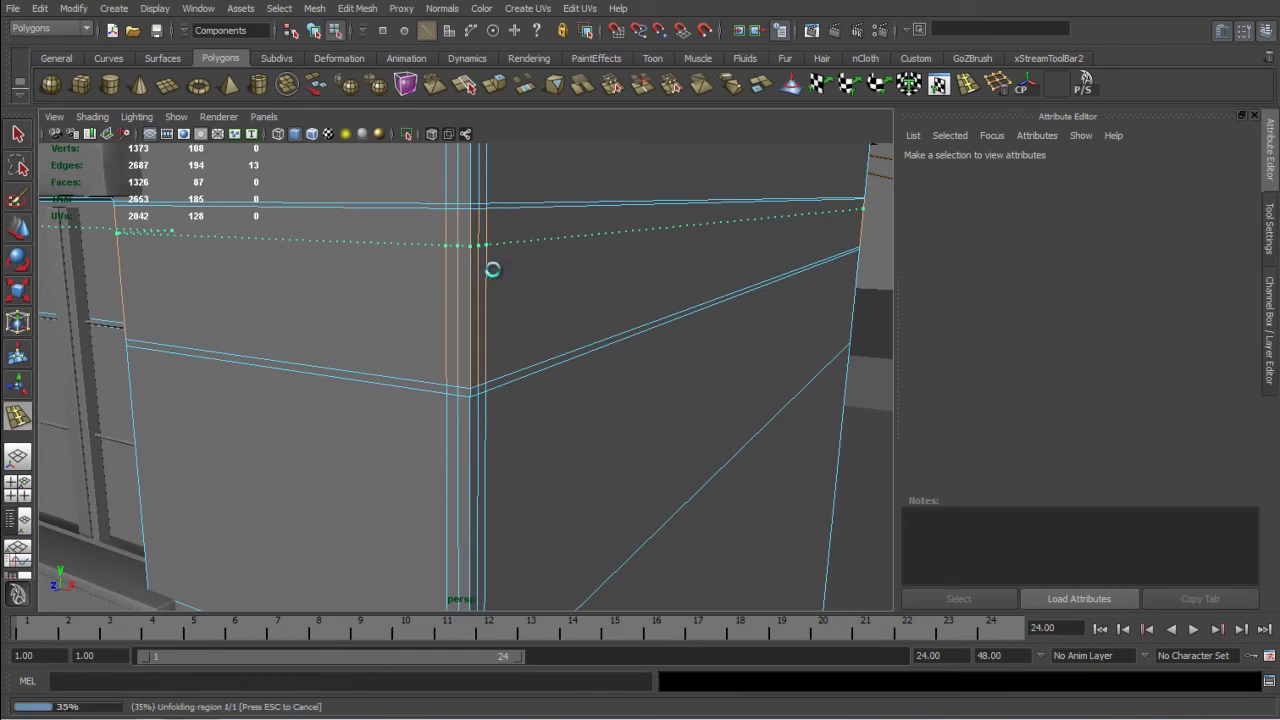
pyautogui.click(486, 300)
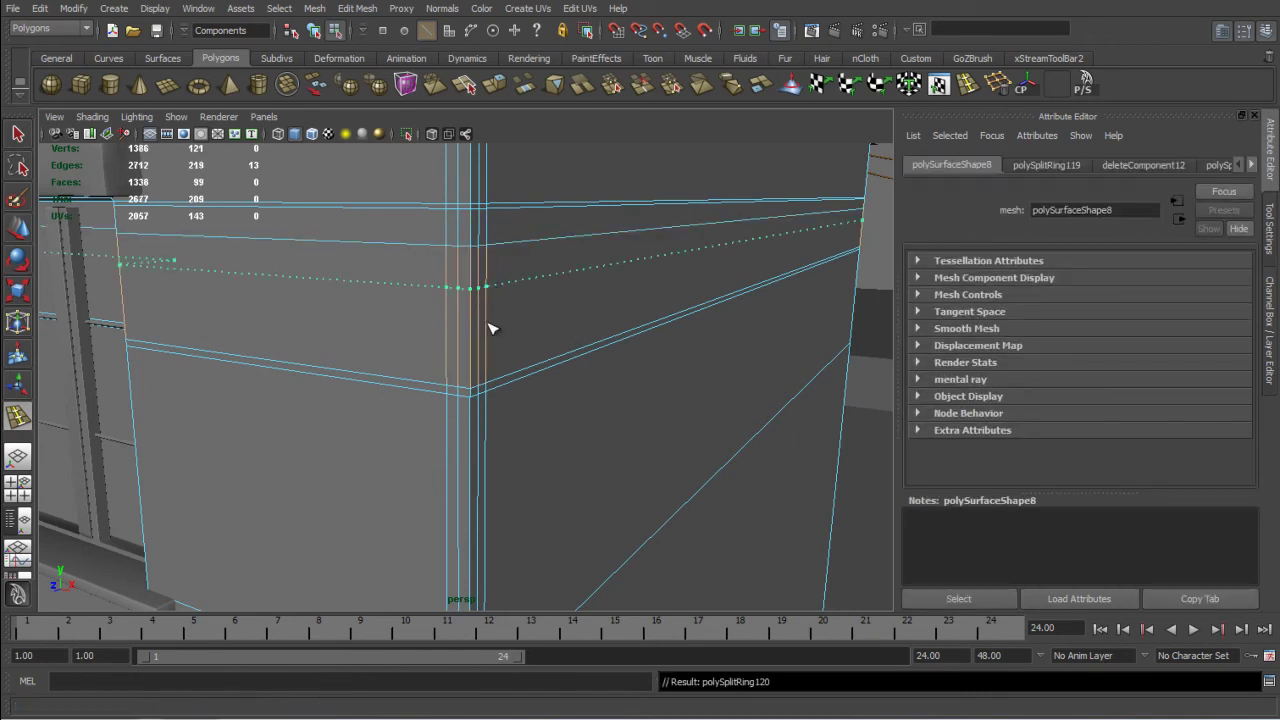
pyautogui.click(488, 327)
pyautogui.click(523, 380)
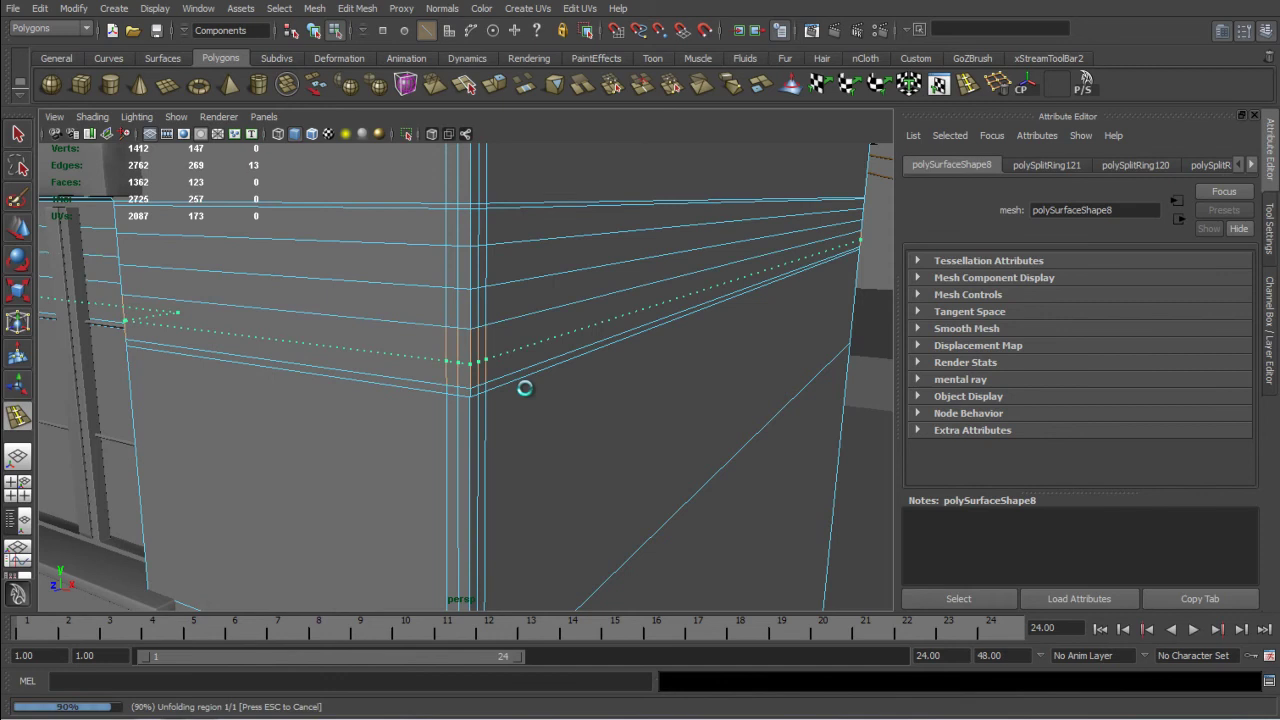
# Try deleting the five vertical centre edges of the corner between the lintel-height loops and the mid-window pair
pyautogui.press('w')
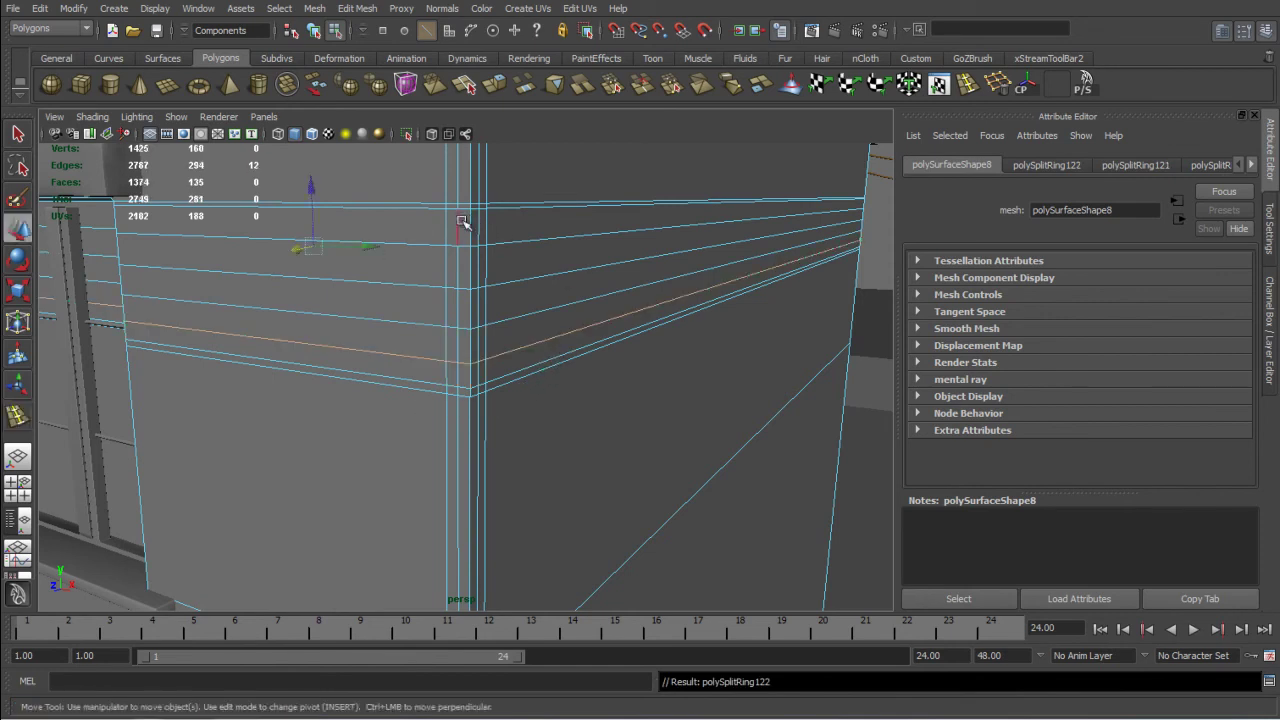
pyautogui.click(473, 224)
pyautogui.scroll(2, 527, 232)
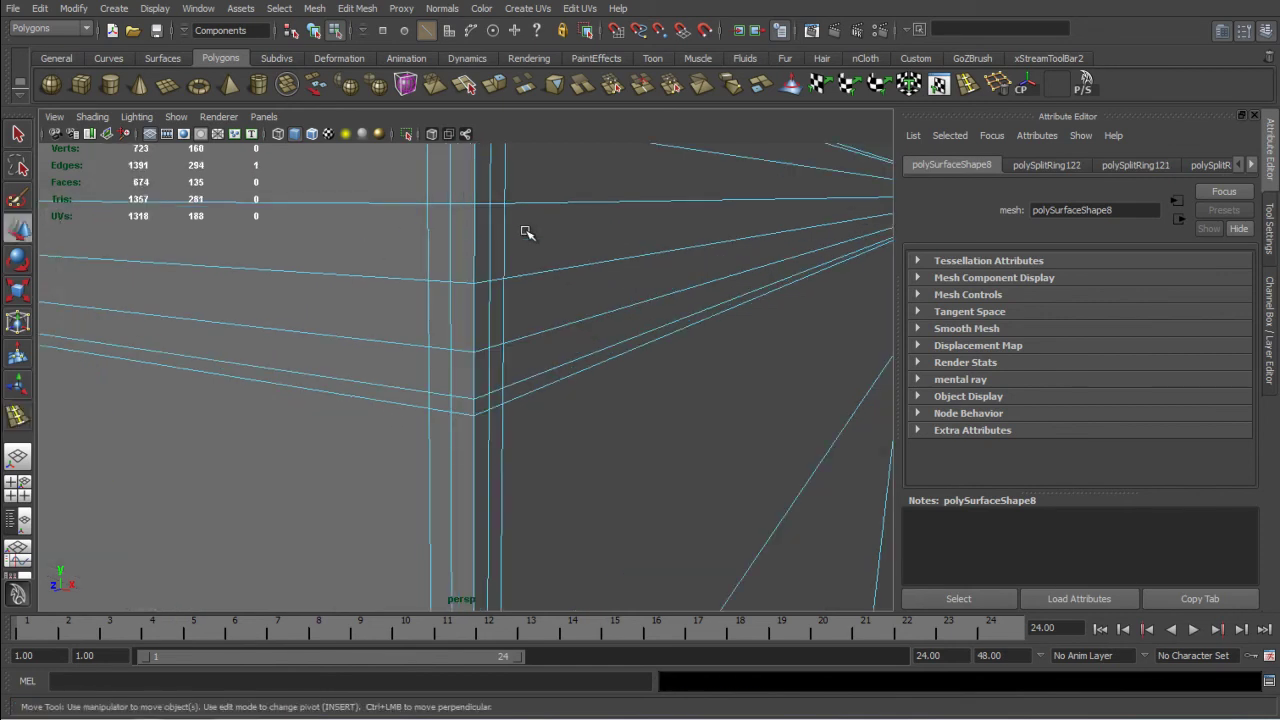
pyautogui.keyDown('alt'); pyautogui.moveTo(513, 202); pyautogui.dragTo(501, 251, button='middle'); pyautogui.keyUp('alt')
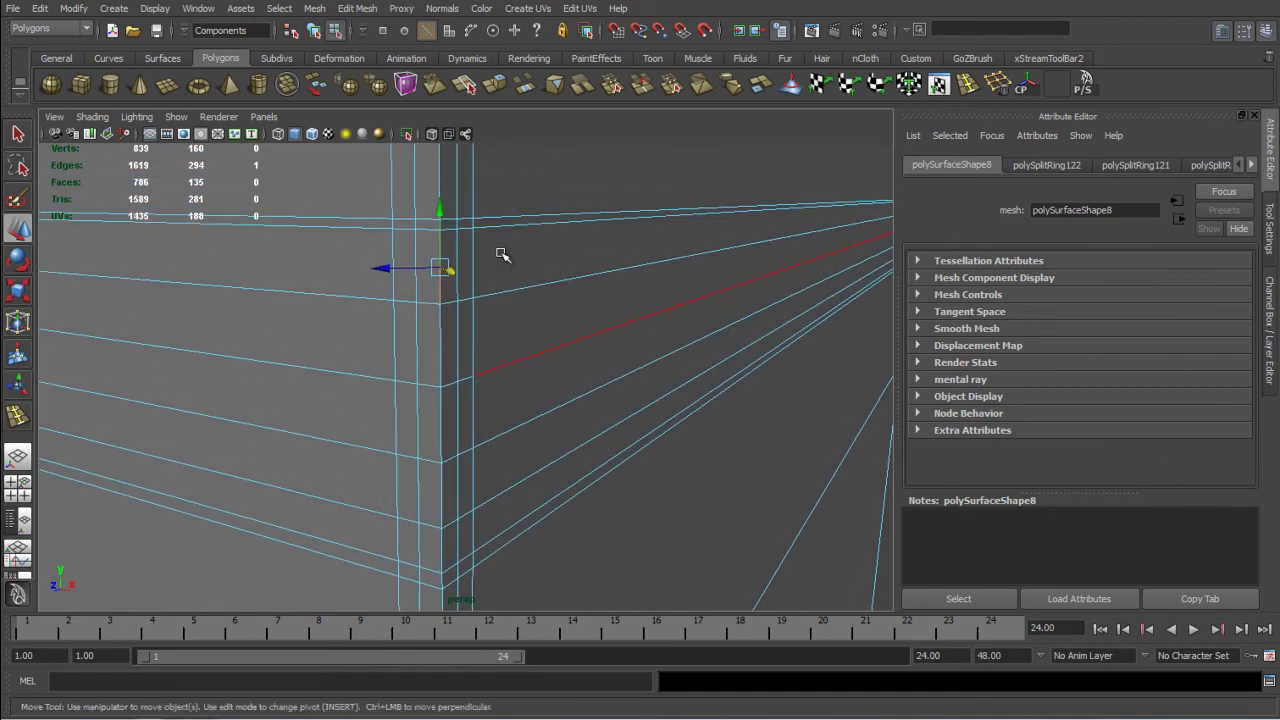
pyautogui.keyDown('shift'); pyautogui.doubleClick(445, 548); pyautogui.keyUp('shift')
pyautogui.press('Delete')
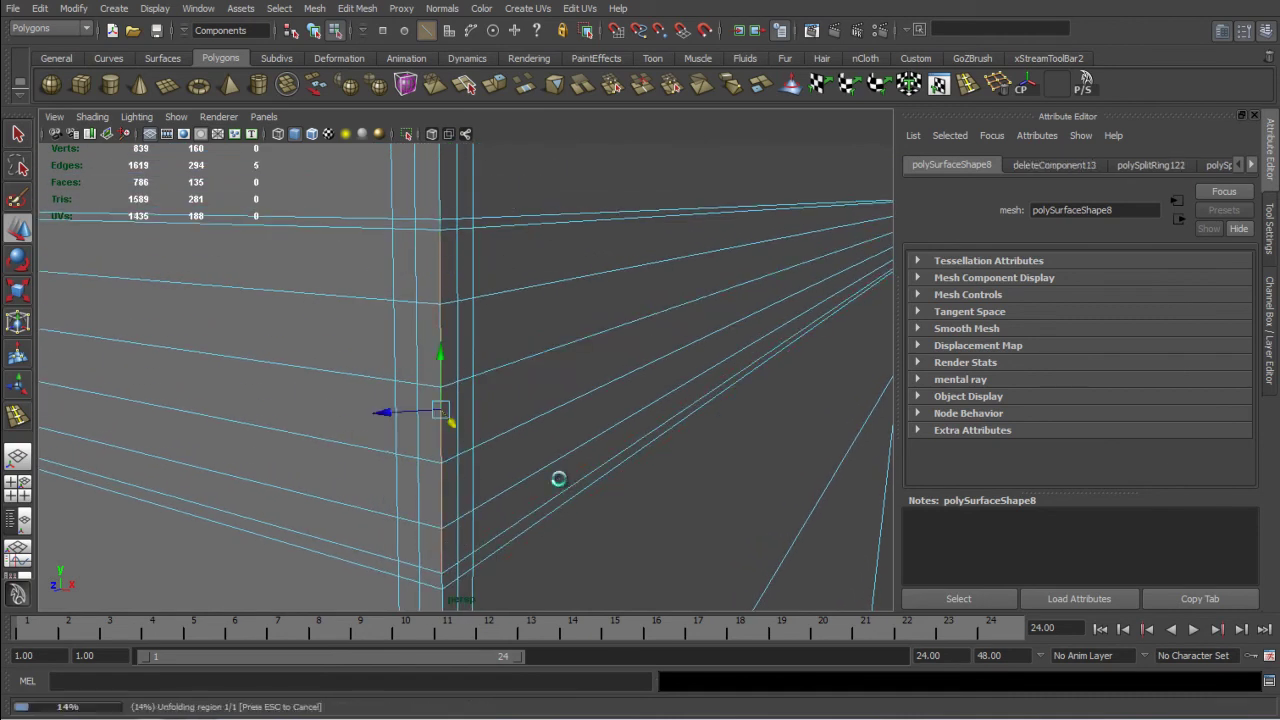
pyautogui.press('Delete')
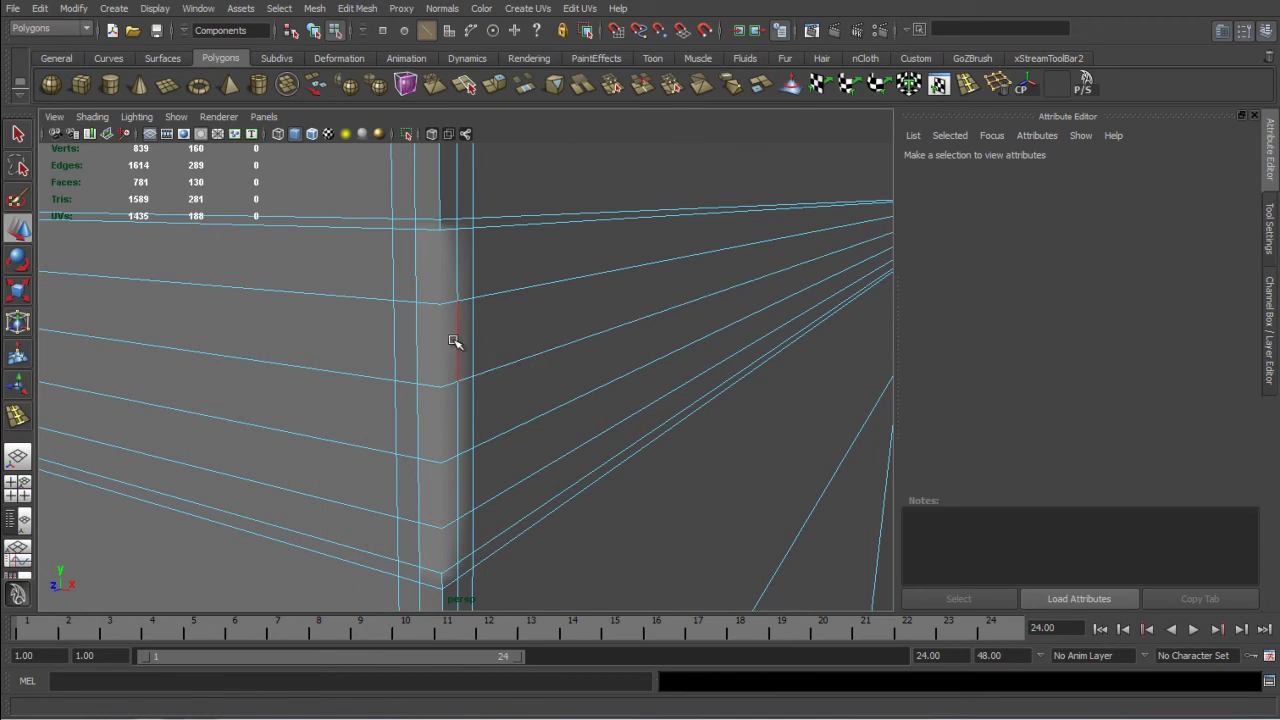
# Inspect the corner without its centre edges and undo their deletion
pyautogui.click(455, 342)
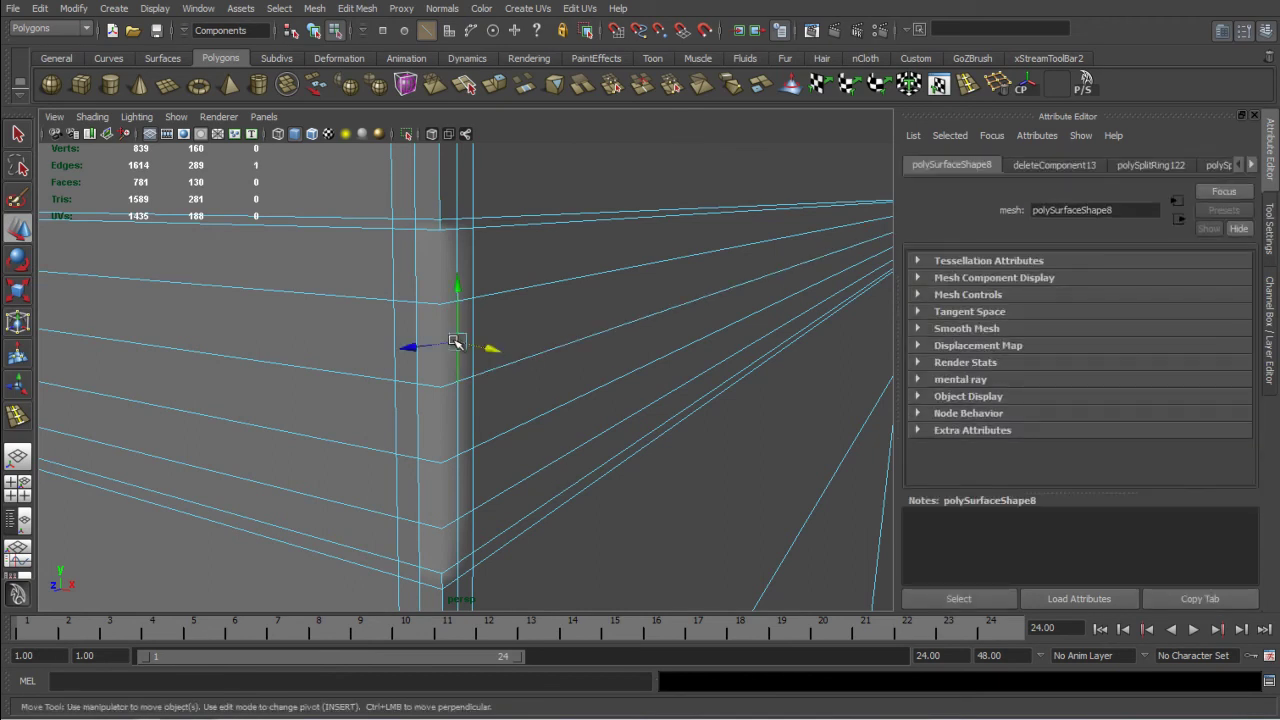
pyautogui.press('f')
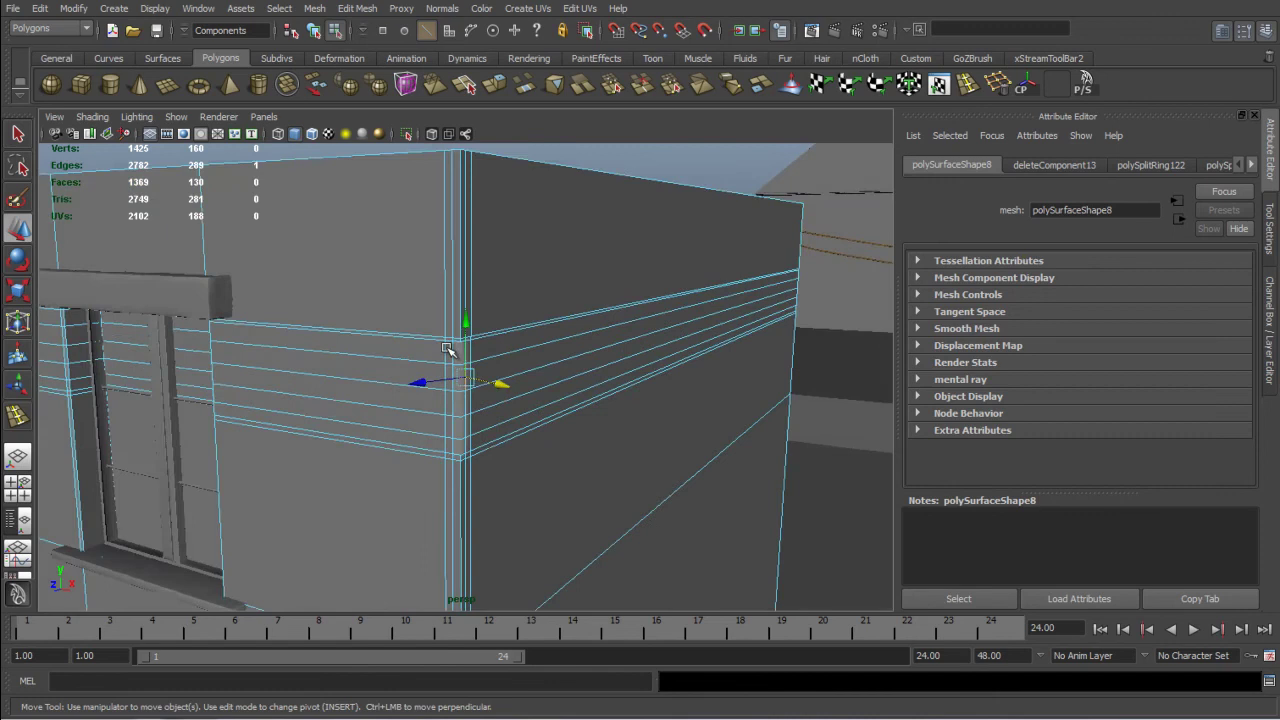
pyautogui.keyDown('alt'); pyautogui.moveTo(447, 348); pyautogui.dragTo(460, 387); pyautogui.keyUp('alt')
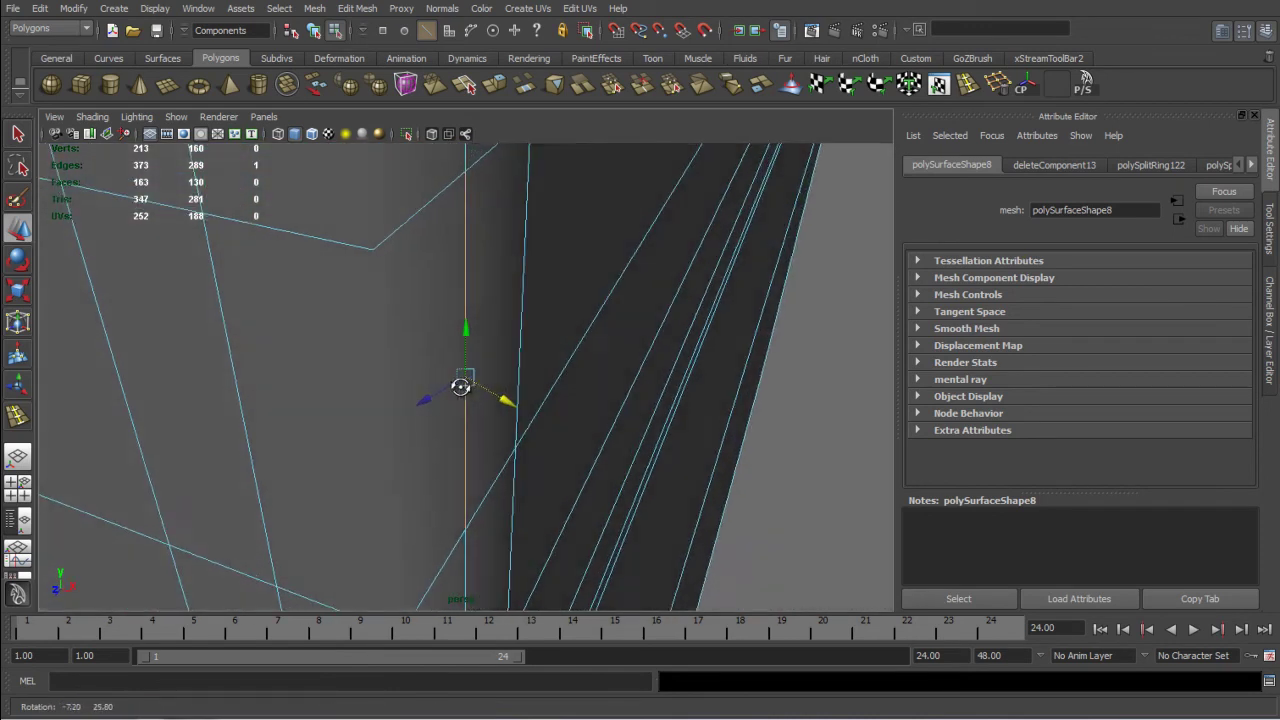
pyautogui.scroll(-3, 386, 310)
pyautogui.scroll(3, 386, 310)
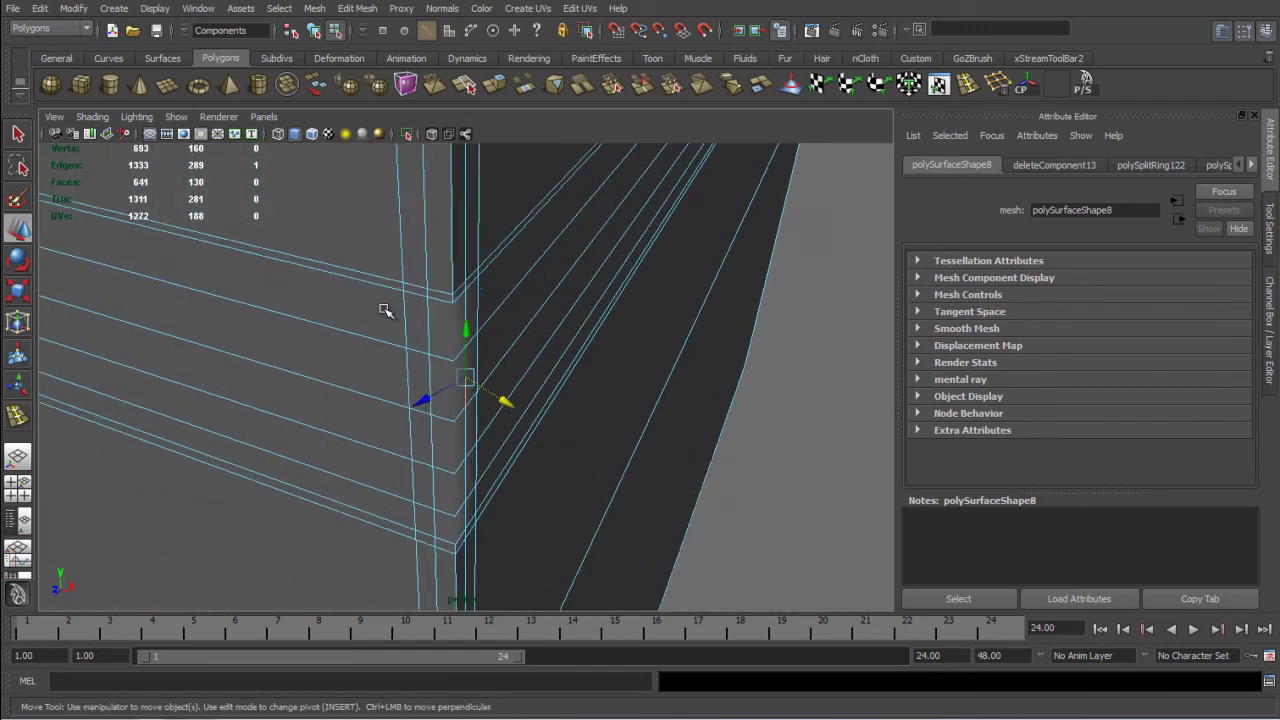
pyautogui.keyDown('alt'); pyautogui.moveTo(386, 310); pyautogui.dragTo(392, 283); pyautogui.keyUp('alt')
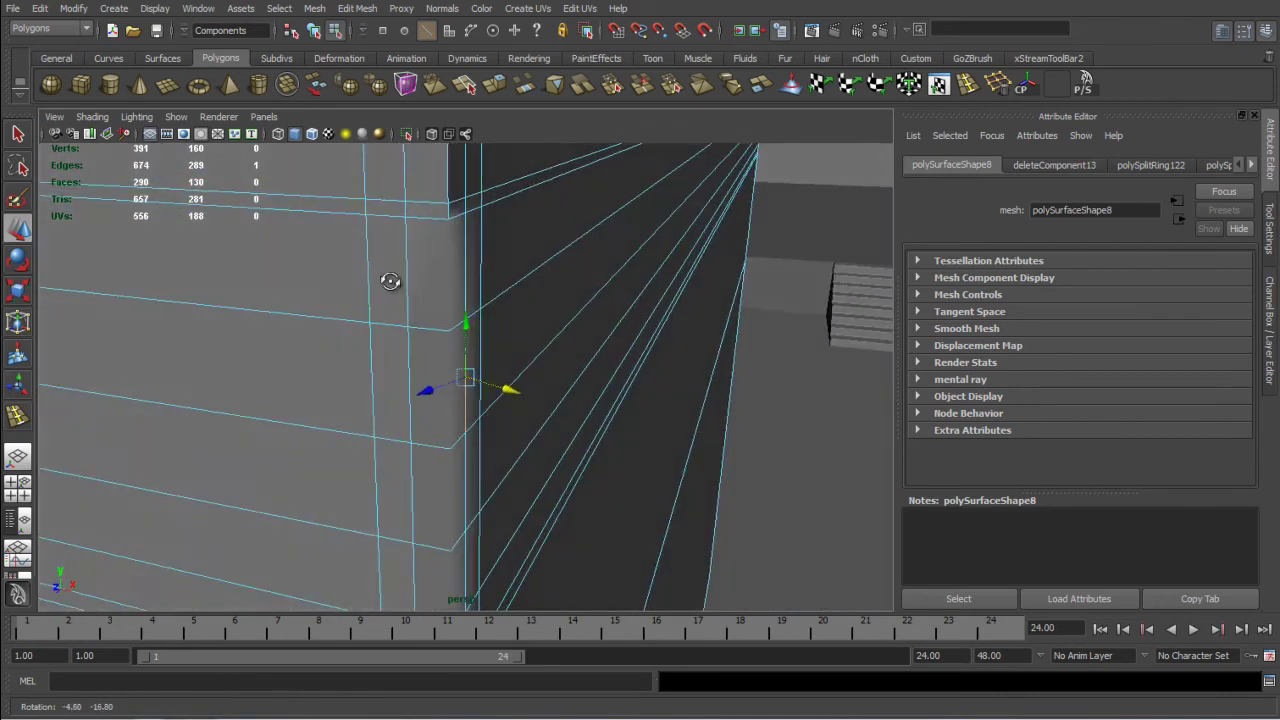
pyautogui.keyDown('alt'); pyautogui.moveTo(570, 354); pyautogui.dragTo(494, 344); pyautogui.keyUp('alt')
pyautogui.scroll(-2, 497, 349)
pyautogui.press('1')
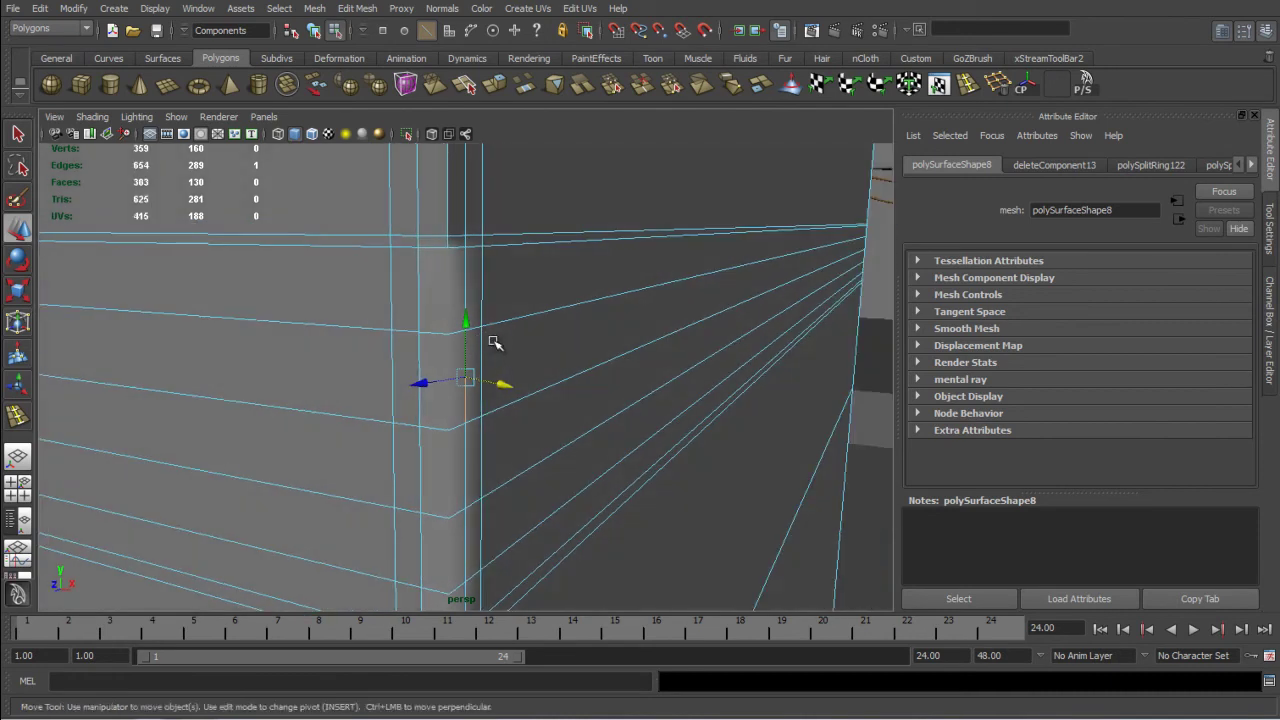
pyautogui.hotkey('ctrl', 'z')
pyautogui.hotkey('ctrl', 'z')
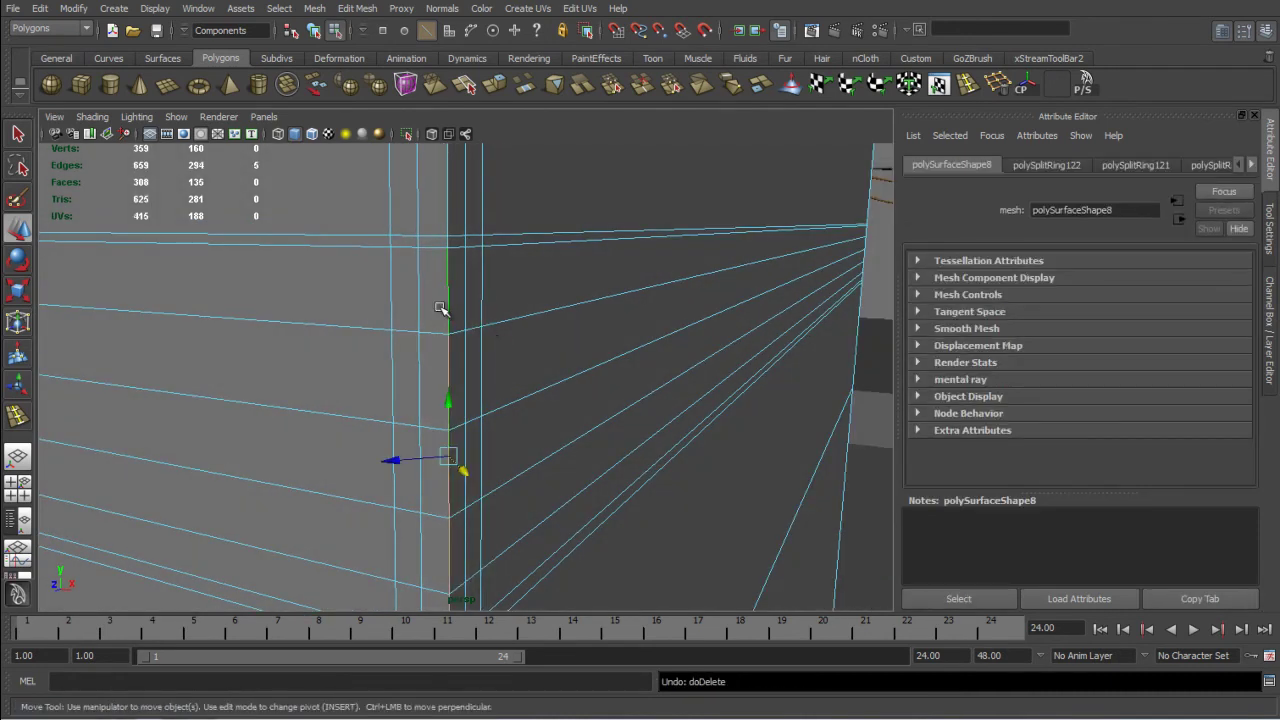
# Push the corner vertices on the two upper inner edge loops inward to begin a dent in the corner
pyautogui.moveTo(440, 308); pyautogui.dragTo(375, 312, button='right')
pyautogui.click(450, 332)
pyautogui.keyDown('alt'); pyautogui.moveTo(451, 333); pyautogui.dragTo(480, 357); pyautogui.keyUp('alt')
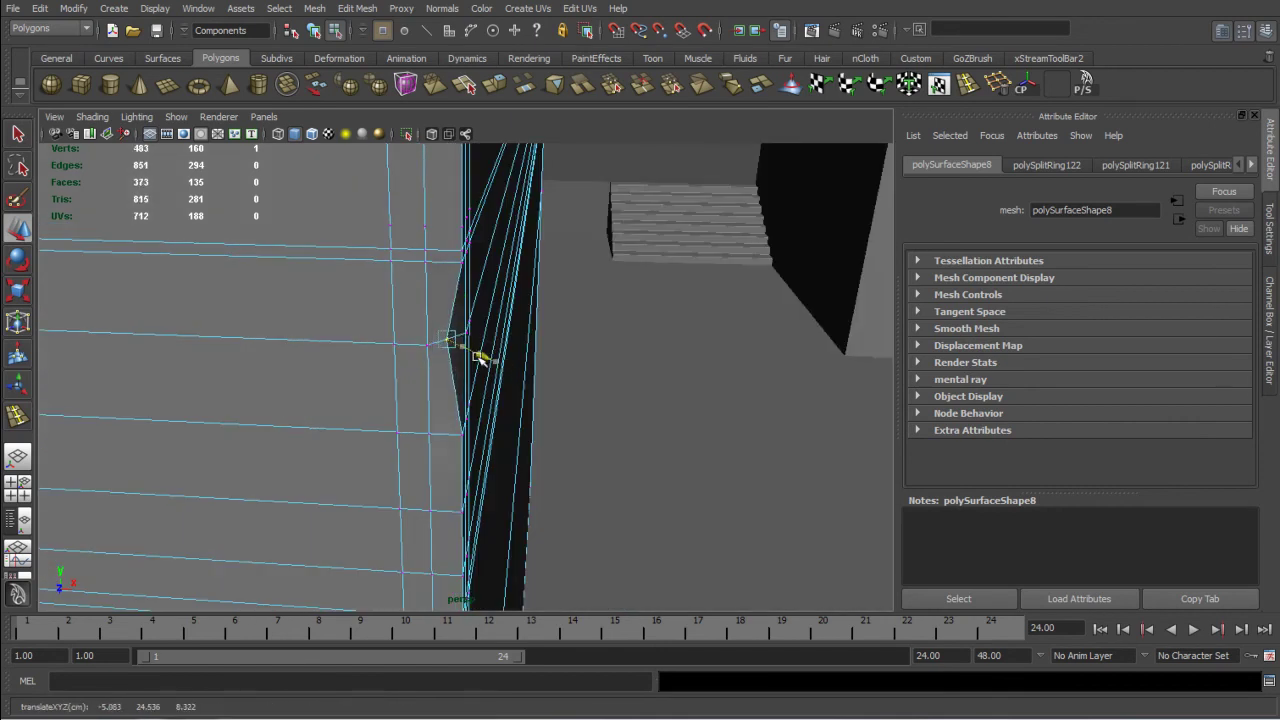
pyautogui.click(466, 435)
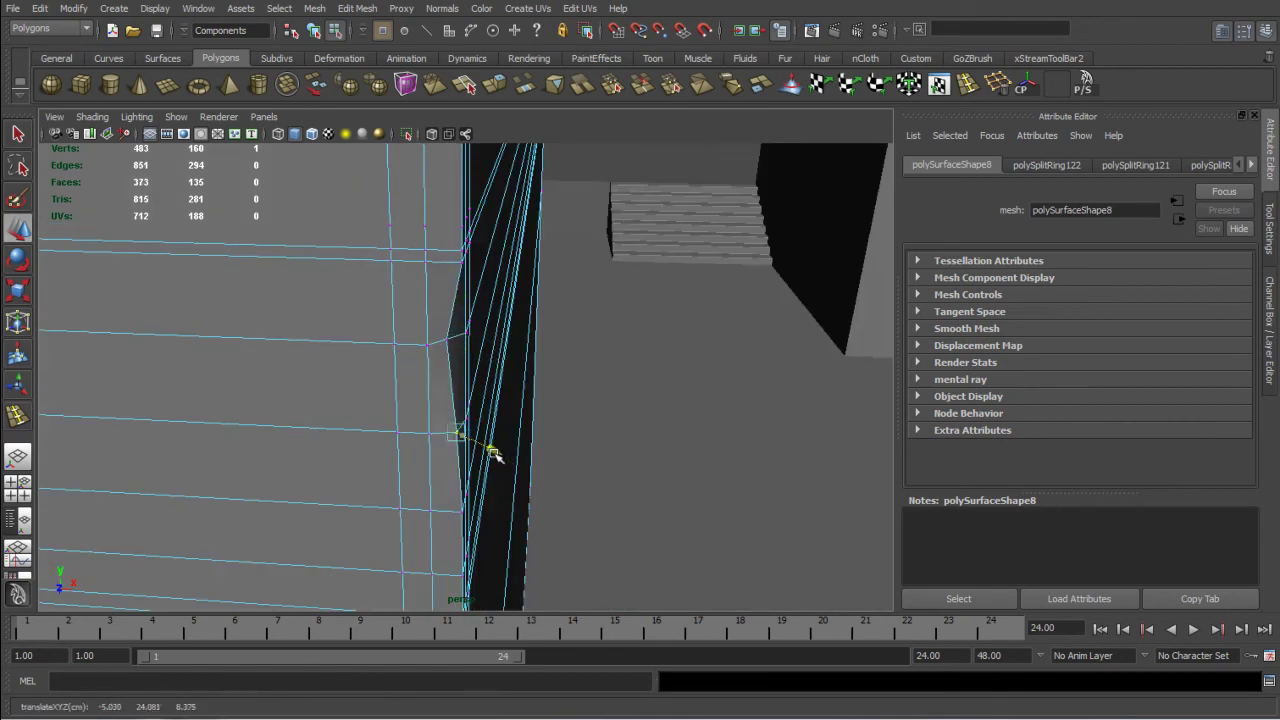
pyautogui.moveTo(491, 451); pyautogui.dragTo(489, 452)
# Push the corner vertices on the two lower inner edge loops inward to extend the dent downward
pyautogui.click(464, 511)
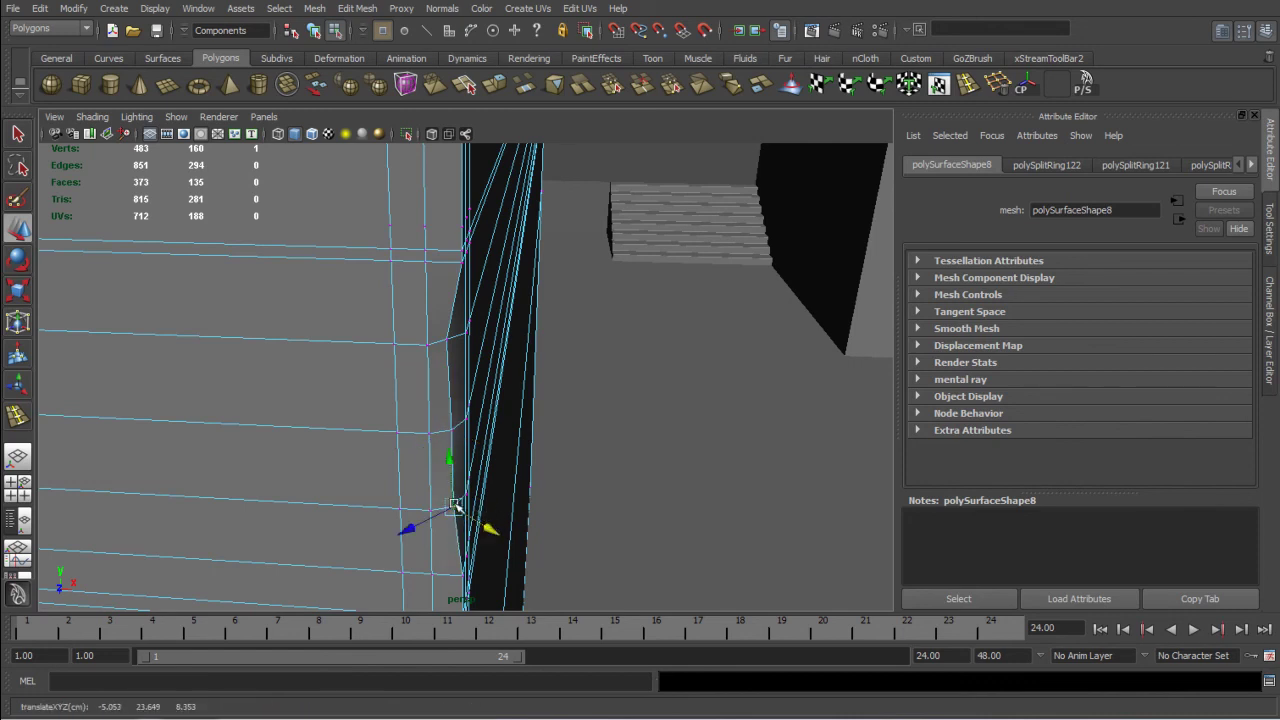
pyautogui.click(455, 505)
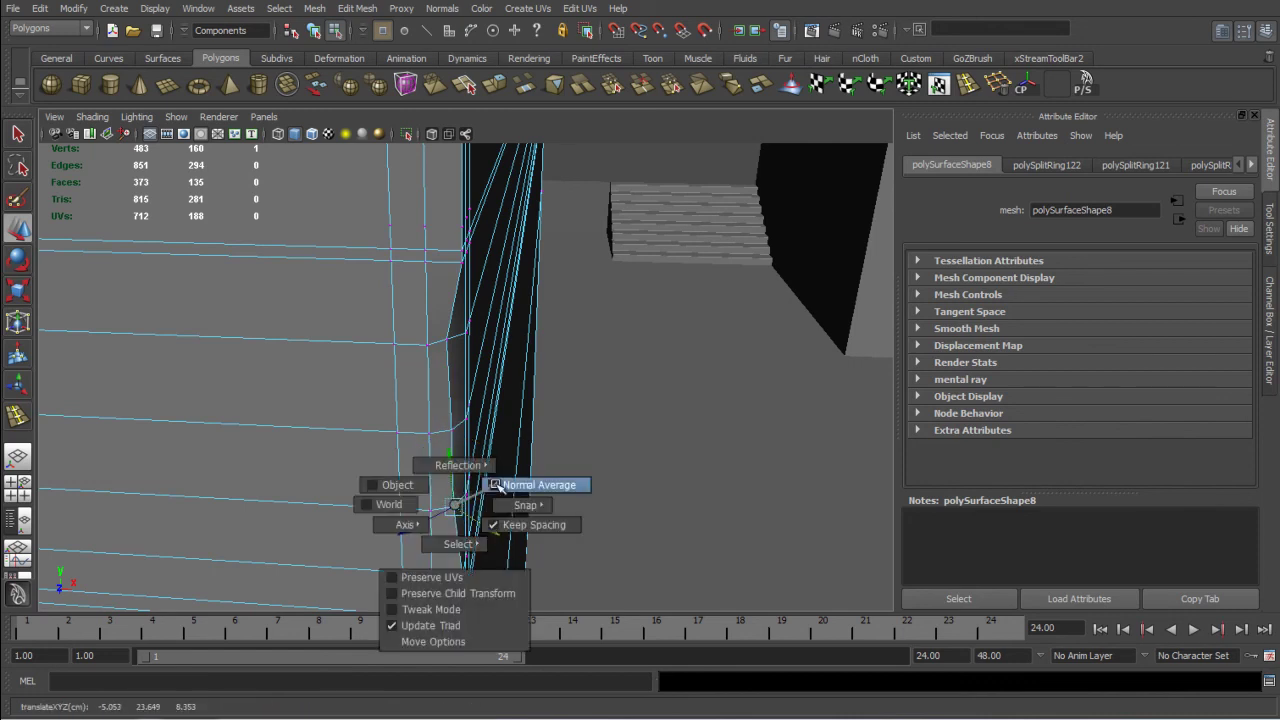
pyautogui.click(389, 504)
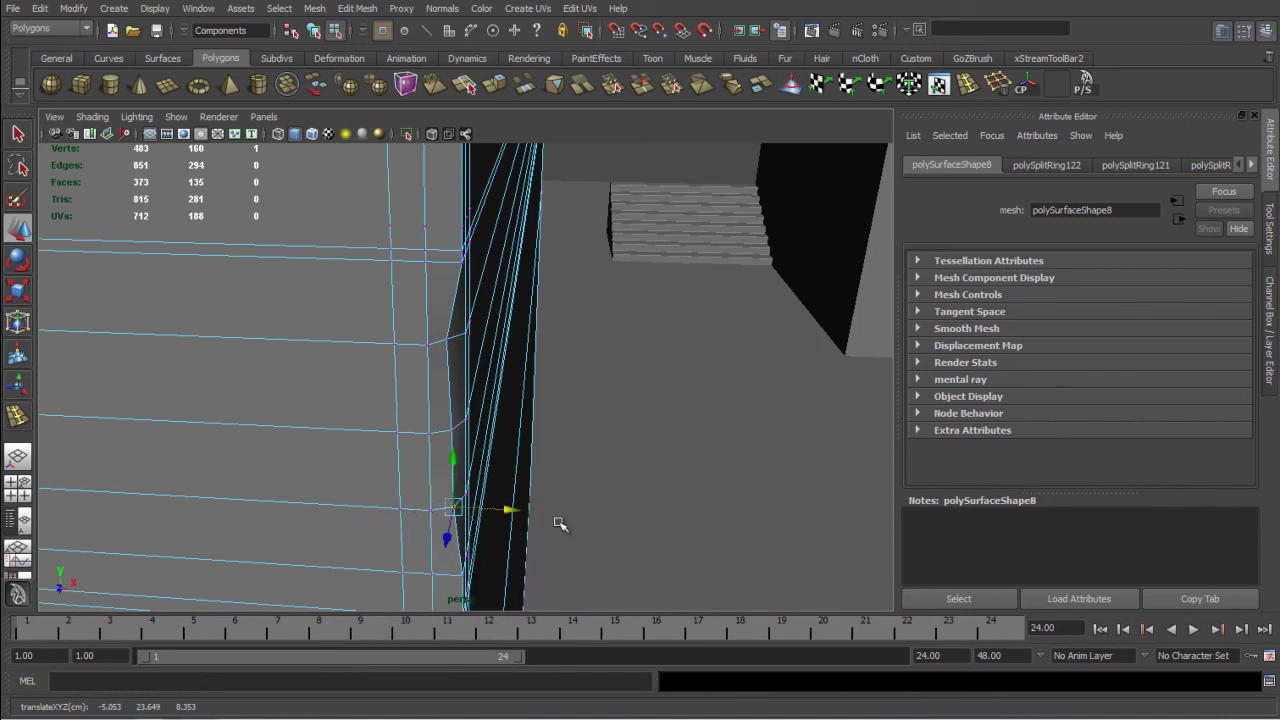
pyautogui.moveTo(455, 510); pyautogui.dragTo(501, 490)
pyautogui.keyDown('alt'); pyautogui.moveTo(540, 546); pyautogui.dragTo(516, 492); pyautogui.keyUp('alt')
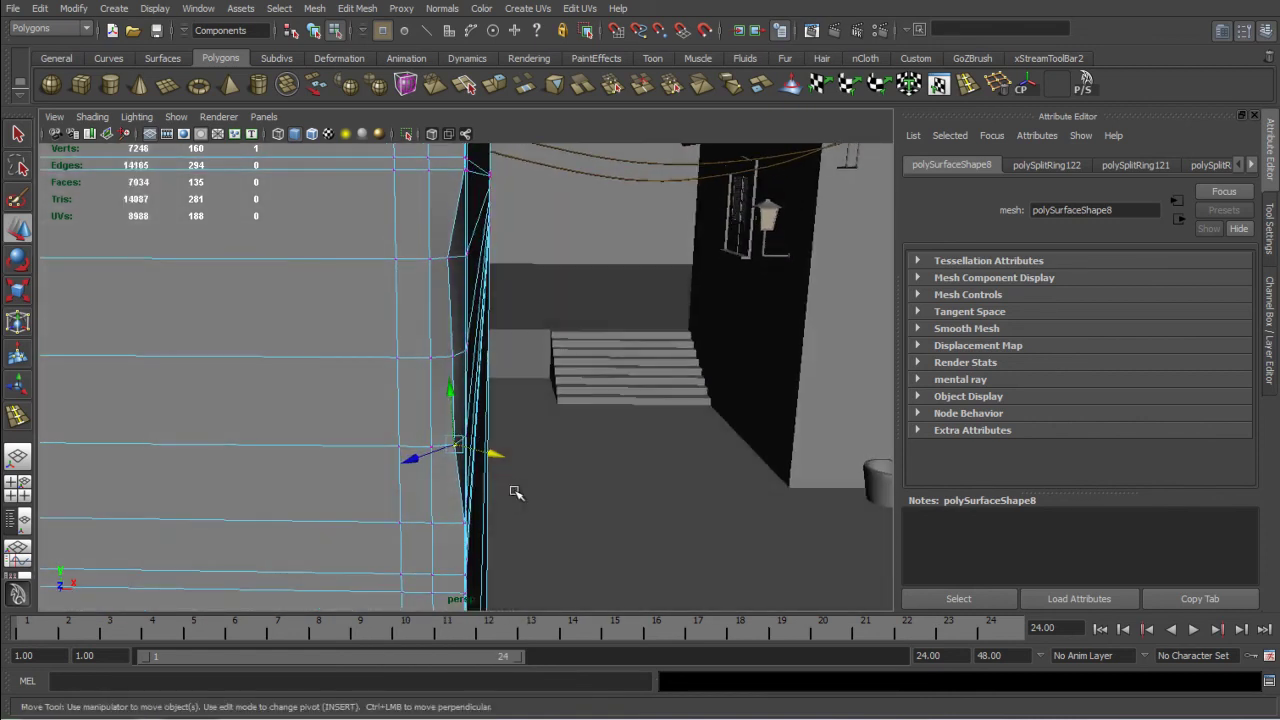
pyautogui.click(468, 523)
pyautogui.moveTo(505, 541); pyautogui.dragTo(485, 536)
pyautogui.keyDown('alt'); pyautogui.moveTo(507, 354); pyautogui.dragTo(529, 380); pyautogui.keyUp('alt')
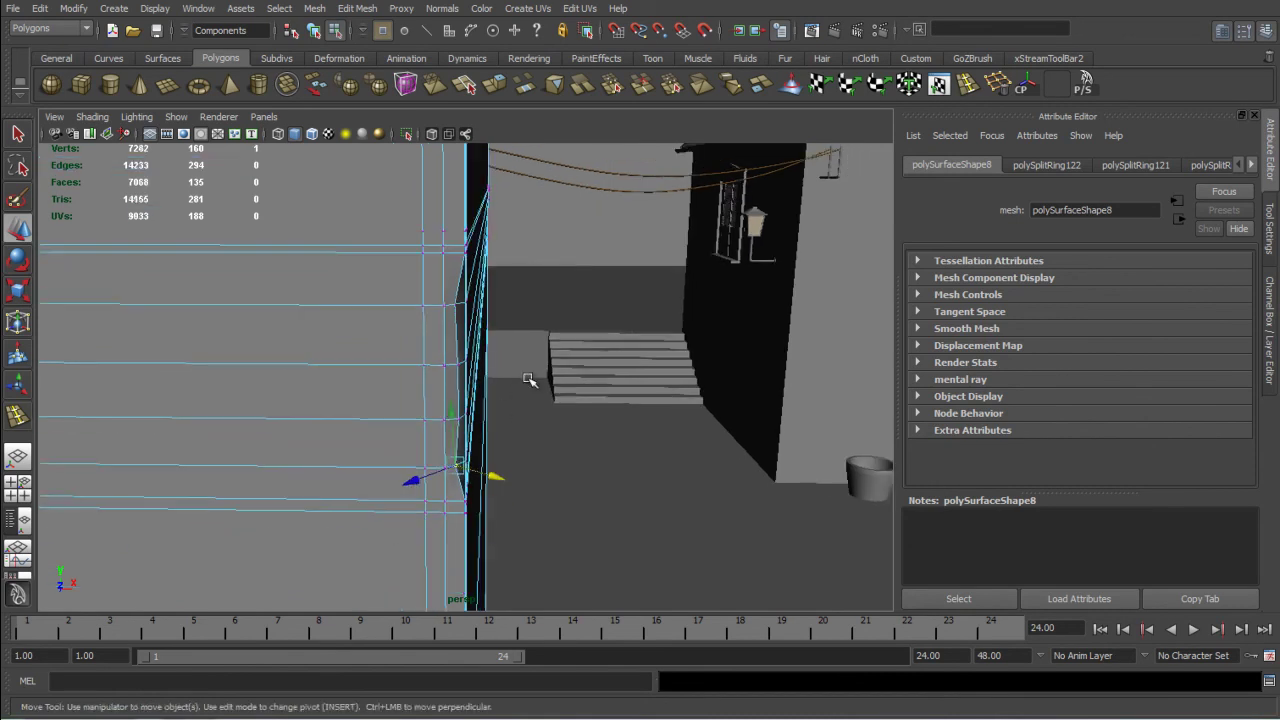
# Review the dented corner in object mode, and return to vertex editing with a corner vertex in the dent selected
pyautogui.moveTo(446, 325); pyautogui.dragTo(530, 303, button='right')
pyautogui.click(586, 363)
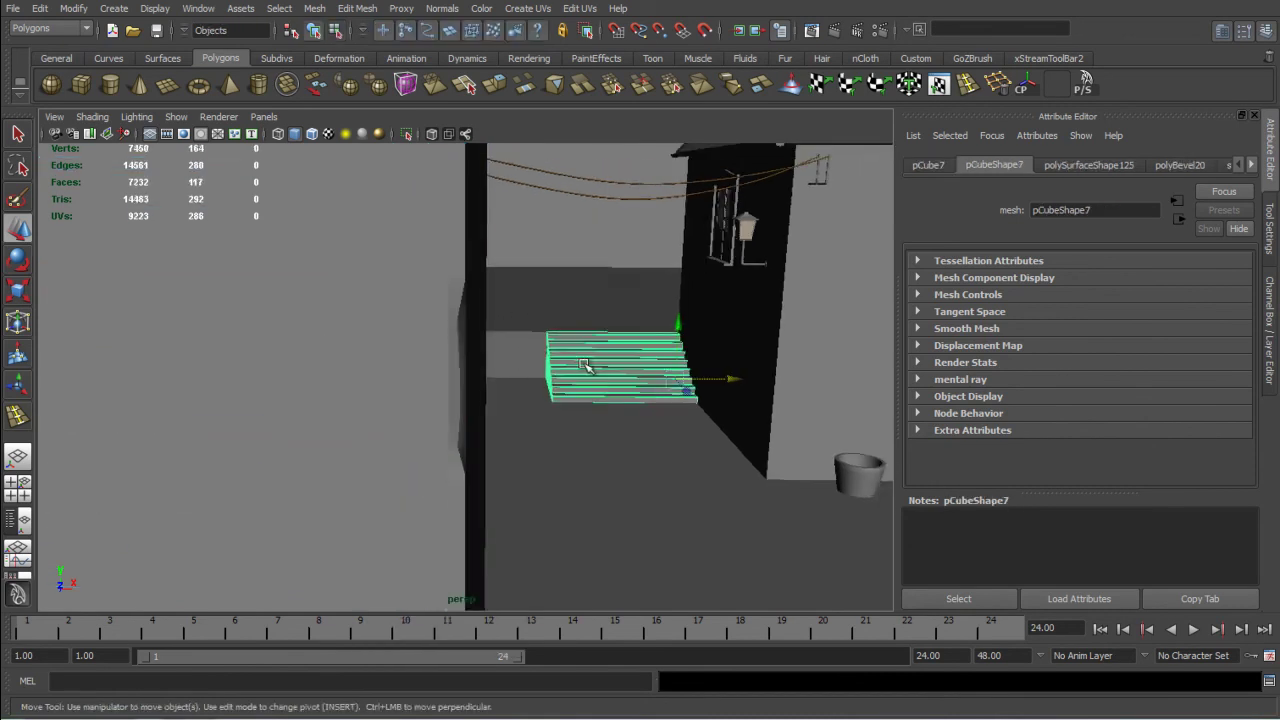
pyautogui.keyDown('alt'); pyautogui.moveTo(586, 363); pyautogui.dragTo(474, 432); pyautogui.keyUp('alt')
pyautogui.click(459, 443)
pyautogui.moveTo(466, 375); pyautogui.dragTo(450, 371, button='right')
pyautogui.click(452, 372)
pyautogui.keyDown('alt'); pyautogui.moveTo(470, 380); pyautogui.dragTo(474, 414); pyautogui.keyUp('alt')
pyautogui.scroll(-4, 476, 411)
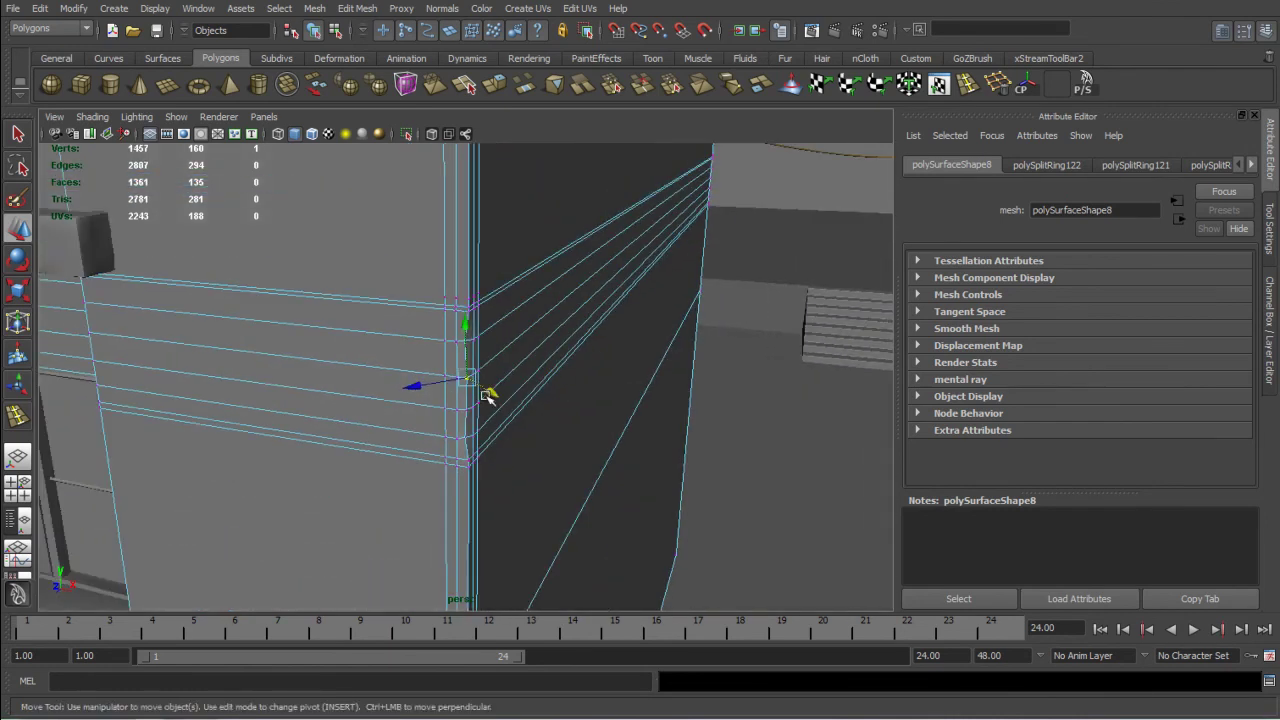
# Activate the Insert Edge Loop tool on the house wall and show textures in the viewport at its lower corner
pyautogui.keyDown('alt'); pyautogui.moveTo(541, 454); pyautogui.dragTo(538, 211, button='middle'); pyautogui.keyUp('alt')
pyautogui.moveTo(497, 345)
pyautogui.keyDown('alt'); pyautogui.mouseDown()
pyautogui.moveTo(549, 329)
pyautogui.moveTo(476, 350)
pyautogui.mouseUp(); pyautogui.keyUp('alt')
pyautogui.keyDown('alt'); pyautogui.moveTo(480, 454); pyautogui.dragTo(486, 115, button='middle'); pyautogui.keyUp('alt')
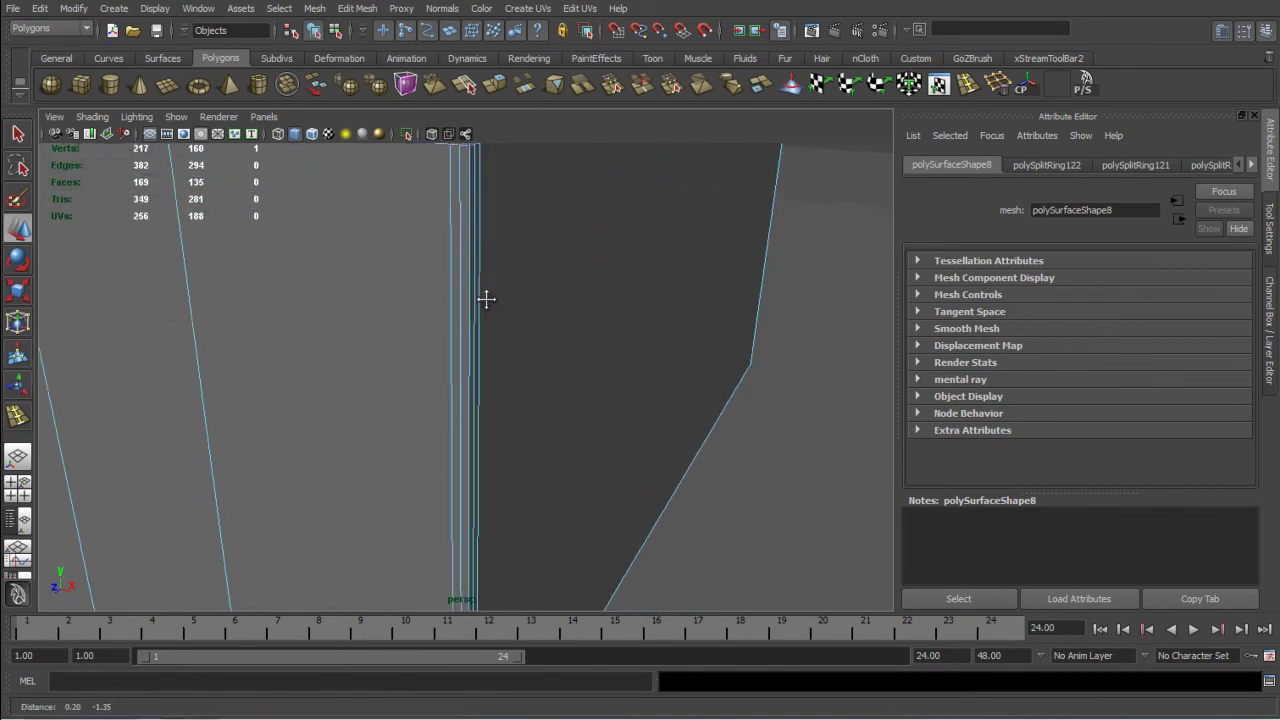
pyautogui.scroll(-4, 485, 283)
pyautogui.keyDown('alt'); pyautogui.moveTo(487, 280); pyautogui.dragTo(489, 360); pyautogui.keyUp('alt')
pyautogui.rightClick(462, 390)
pyautogui.moveTo(461, 390); pyautogui.dragTo(494, 371, button='right')
pyautogui.click(492, 390)
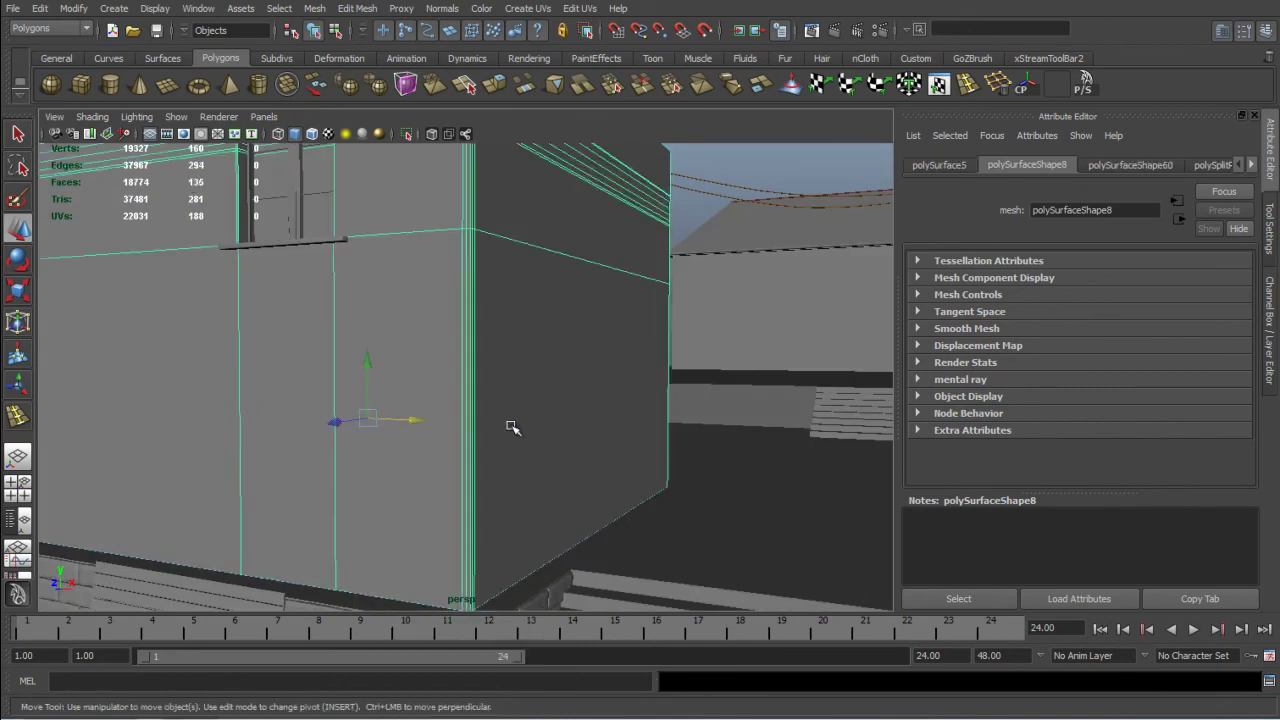
pyautogui.scroll(3, 514, 425)
pyautogui.click(966, 88)
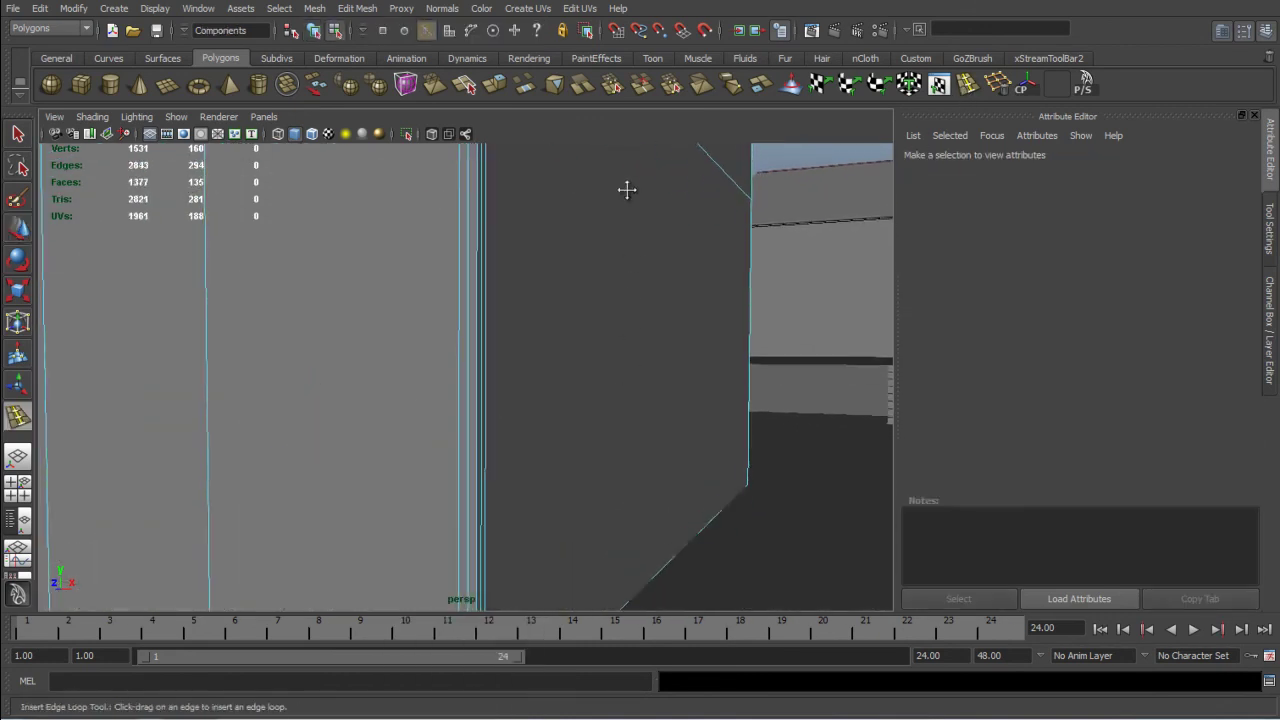
pyautogui.keyDown('alt'); pyautogui.moveTo(614, 189); pyautogui.dragTo(491, 320); pyautogui.keyUp('alt')
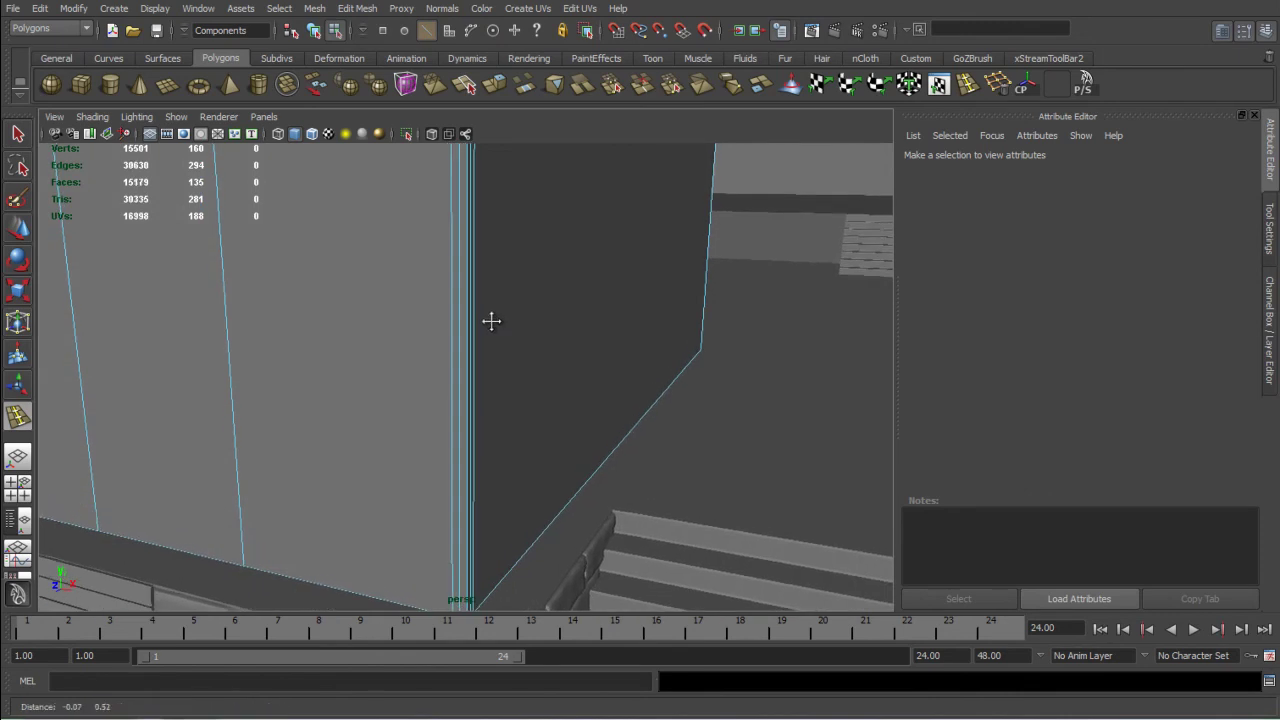
pyautogui.keyDown('alt'); pyautogui.moveTo(450, 268); pyautogui.dragTo(386, 280); pyautogui.keyUp('alt')
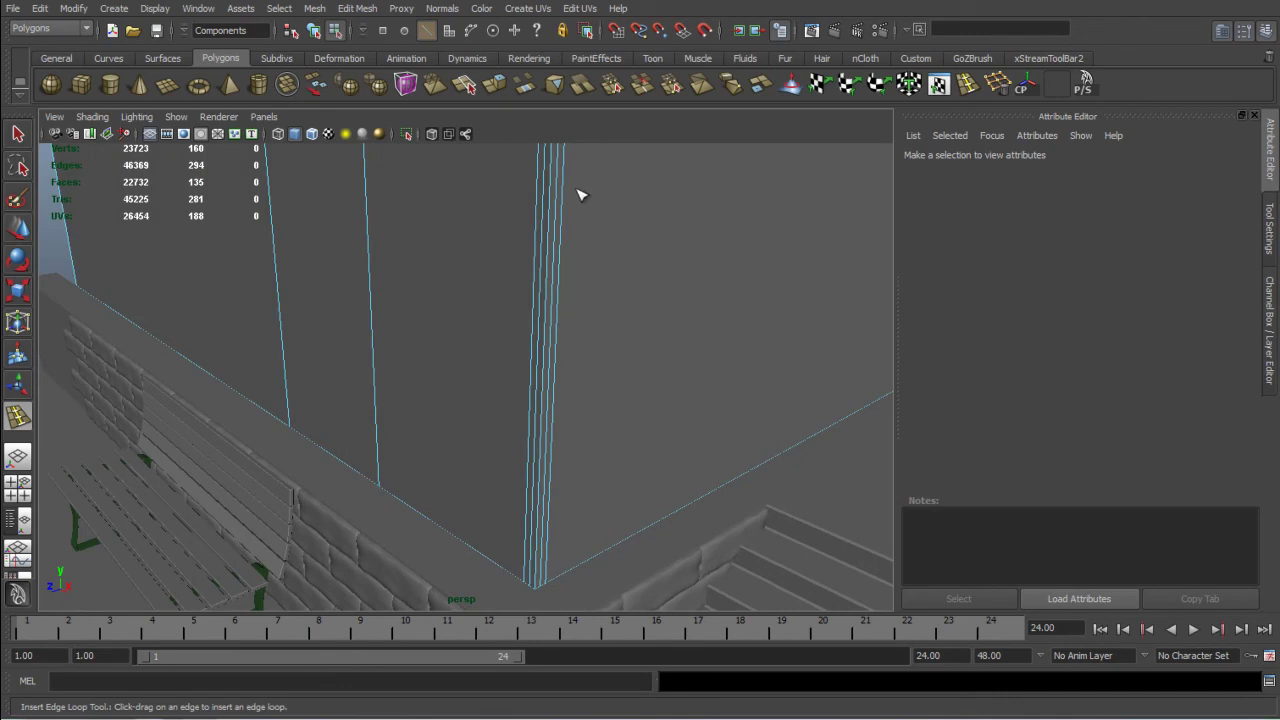
pyautogui.click(328, 133)
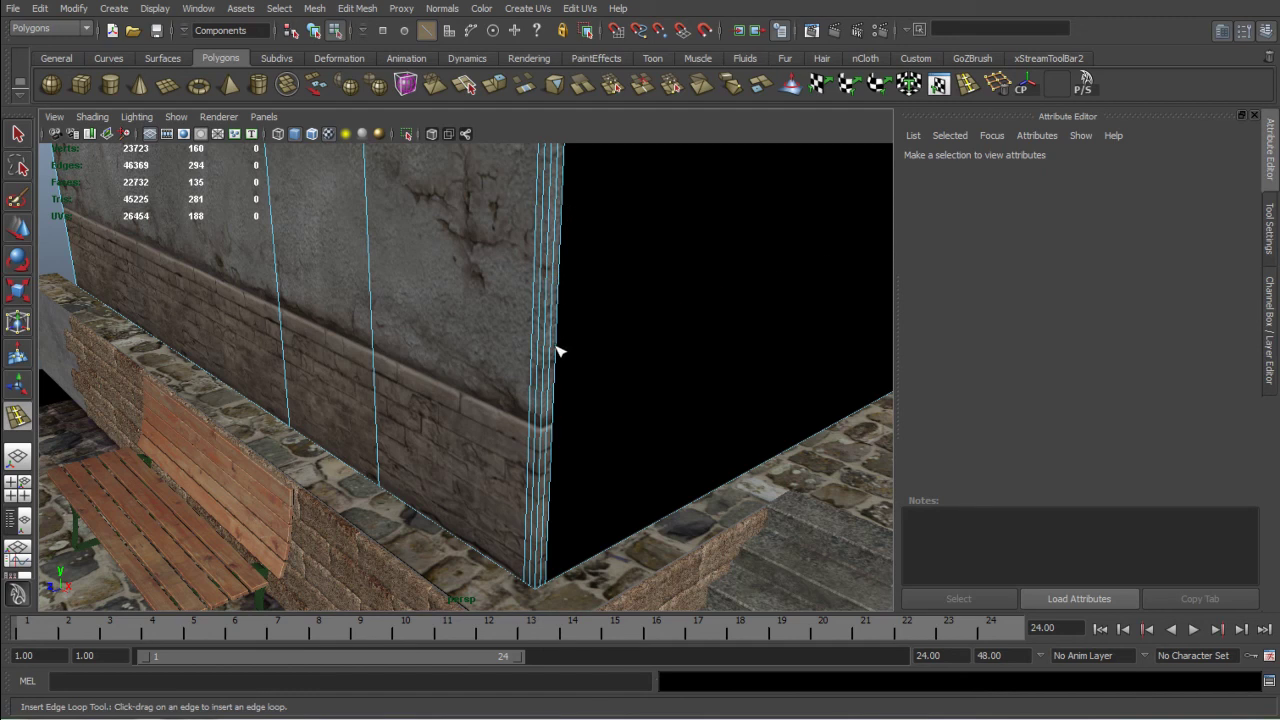
# Insert two closely spaced edge loops around the corner just above the brick base, and start another close pair higher up the plaster
pyautogui.moveTo(558, 358); pyautogui.dragTo(555, 347)
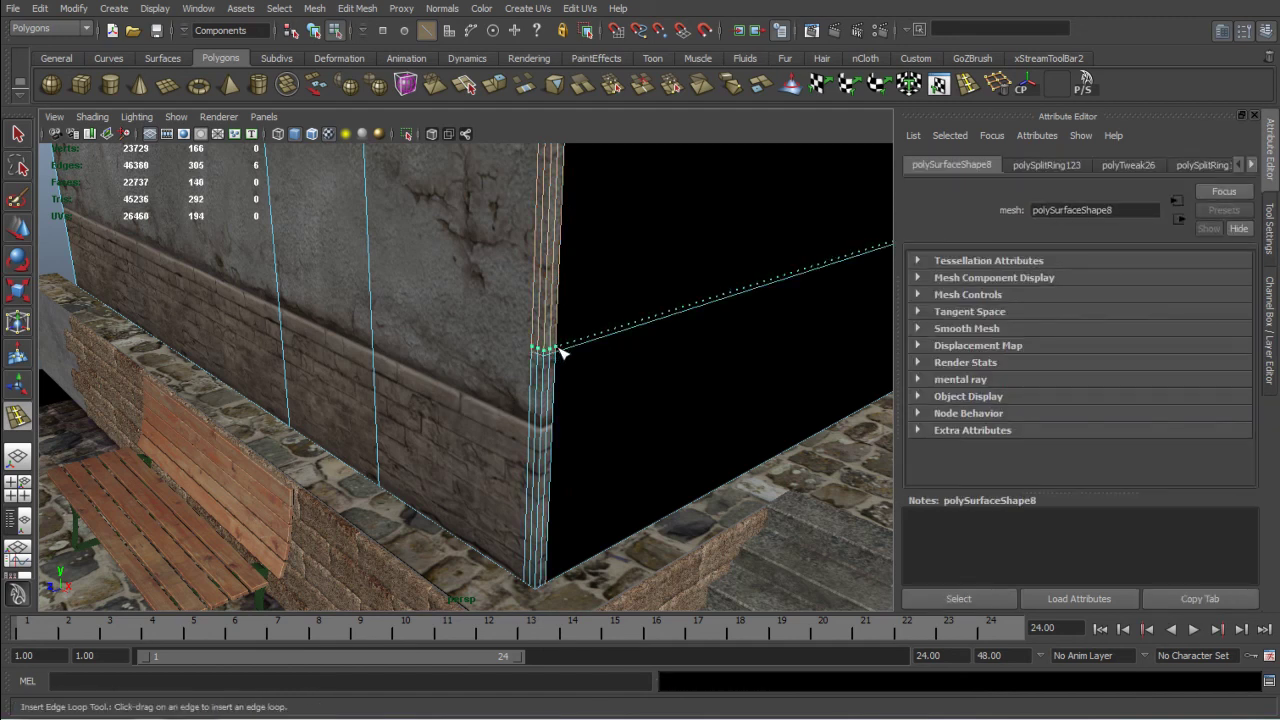
pyautogui.click(558, 350)
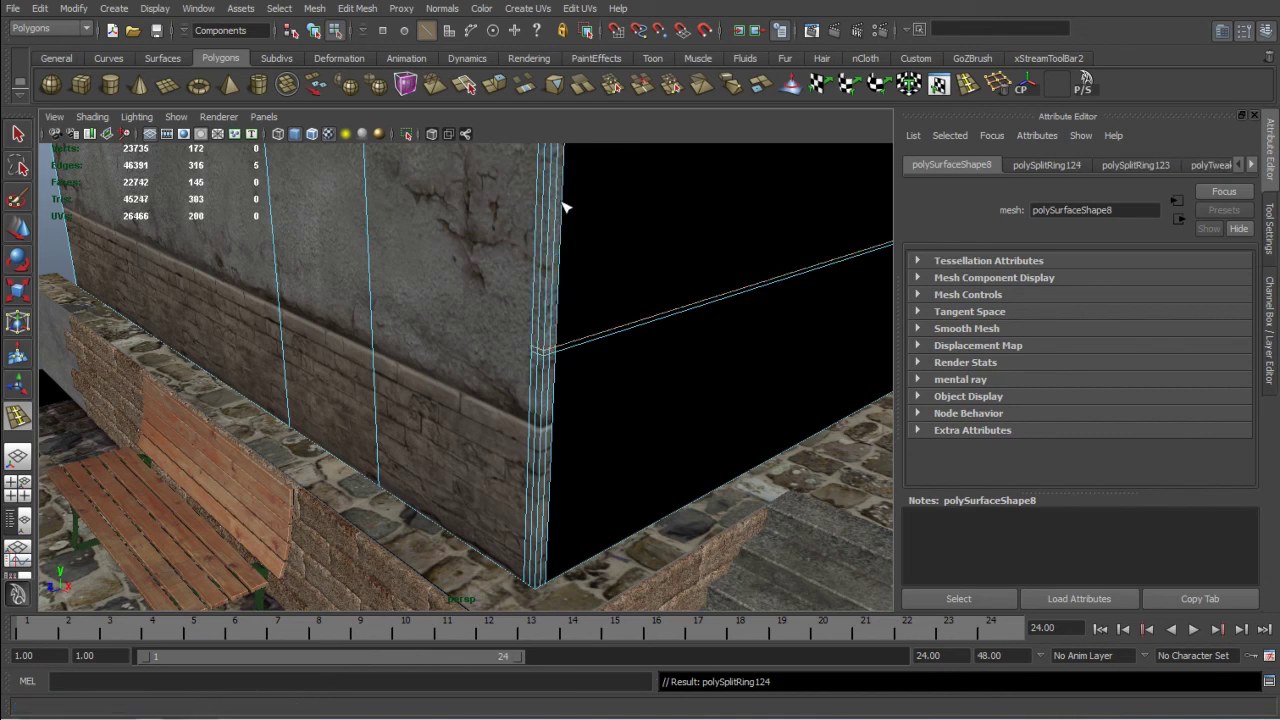
pyautogui.click(565, 208)
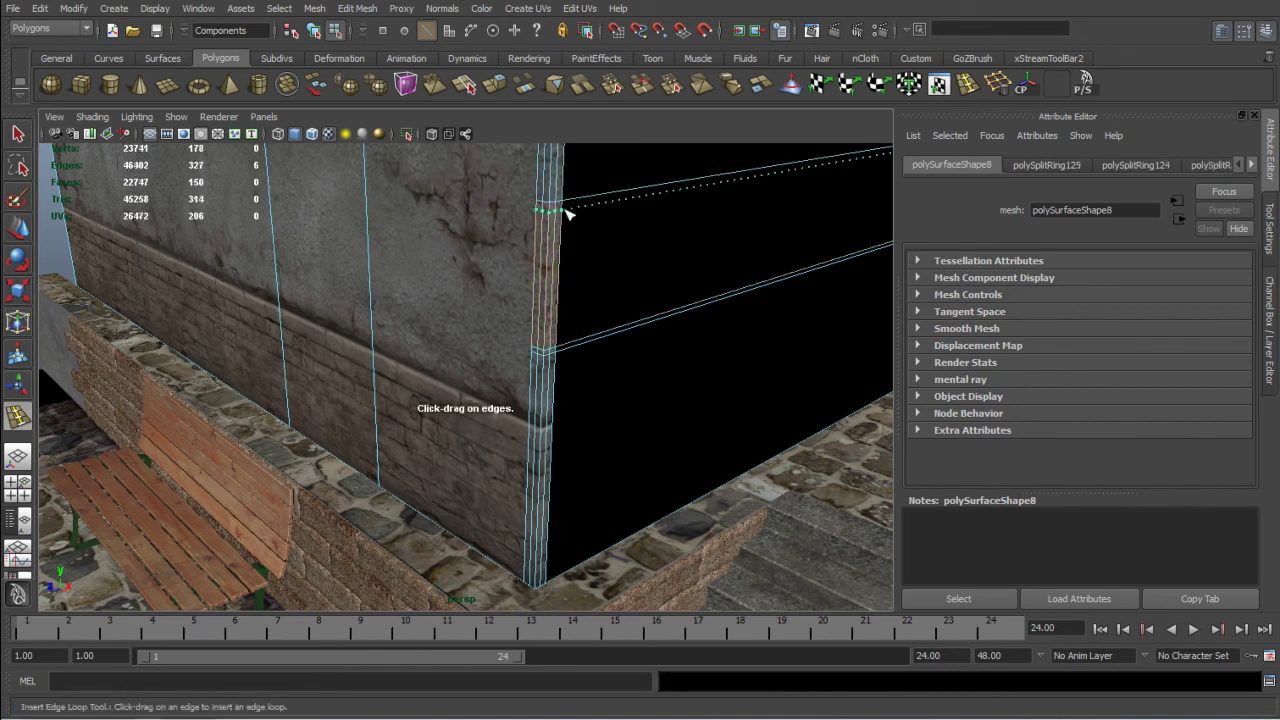